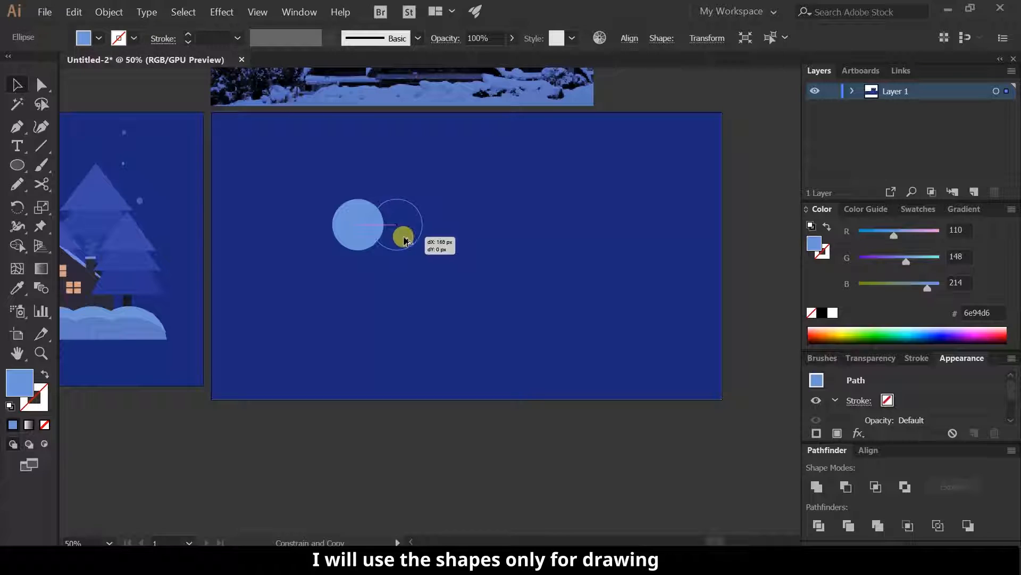
Repeat the circle duplication three times to form an evenly spaced row of five overlapping circles.
{"action": "key", "text": "ctrl+d"}
{"action": "key", "text": "ctrl+d"}
{"action": "key", "text": "ctrl+d"}
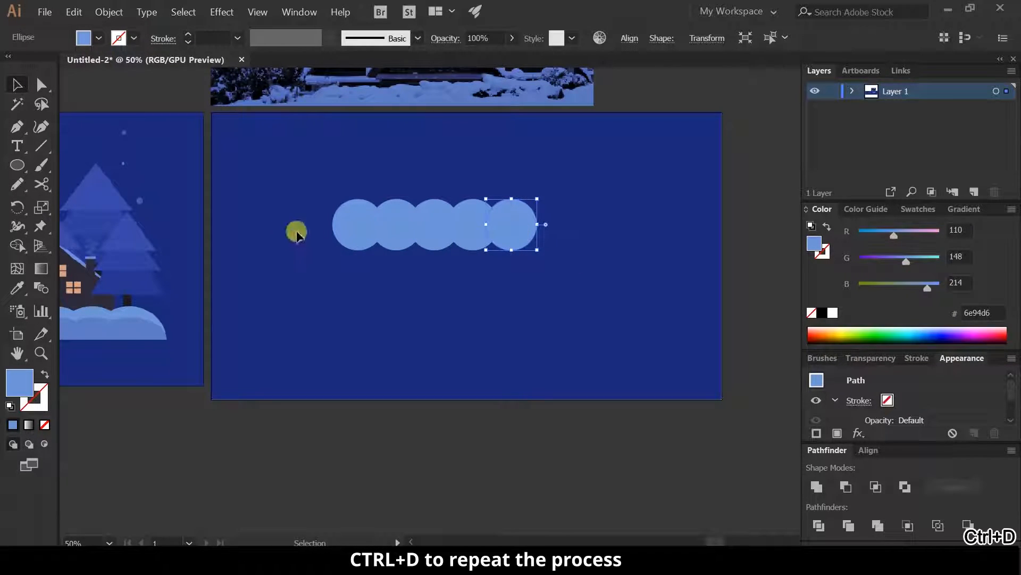
Draw a rectangle across the lower part of the five circles, spanning the full width of the row.
{"action": "left_click_drag", "start_coordinate": [22, 166], "coordinate": [124, 167]}
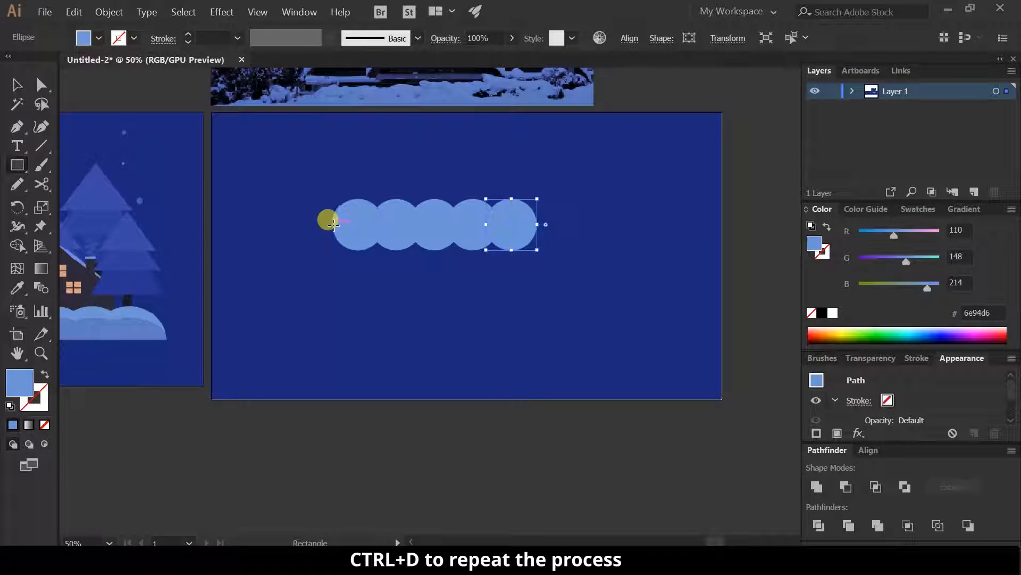
{"action": "left_click_drag", "start_coordinate": [333, 219], "coordinate": [538, 248]}
{"action": "left_click", "coordinate": [12, 83]}
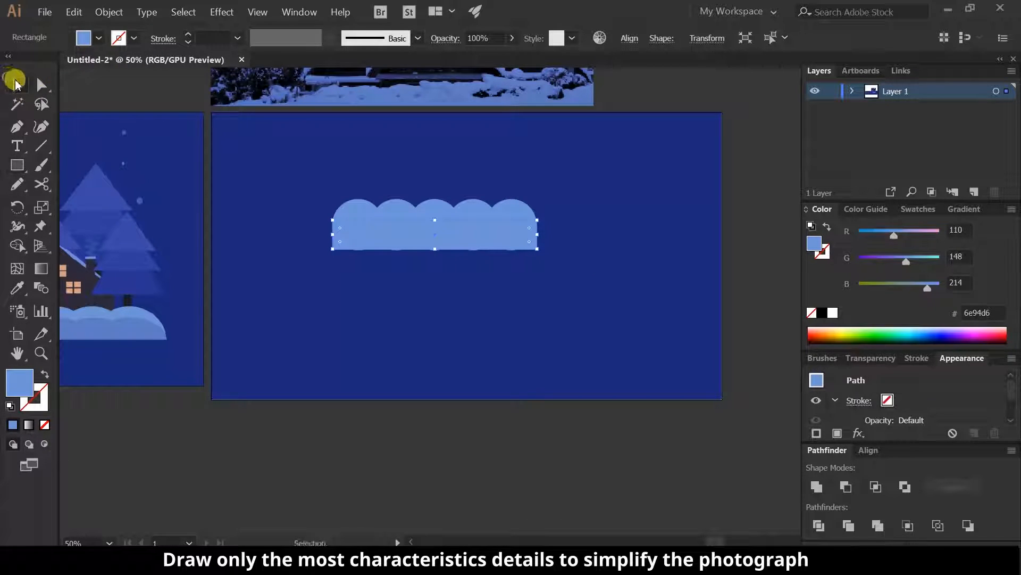
Try to unite the circles and the rectangle into one shape.
{"action": "scroll", "coordinate": [458, 215], "scroll_direction": "up", "scroll_amount": 2}
{"action": "left_click_drag", "start_coordinate": [177, 184], "coordinate": [721, 392]}
{"action": "left_click", "coordinate": [820, 485]}
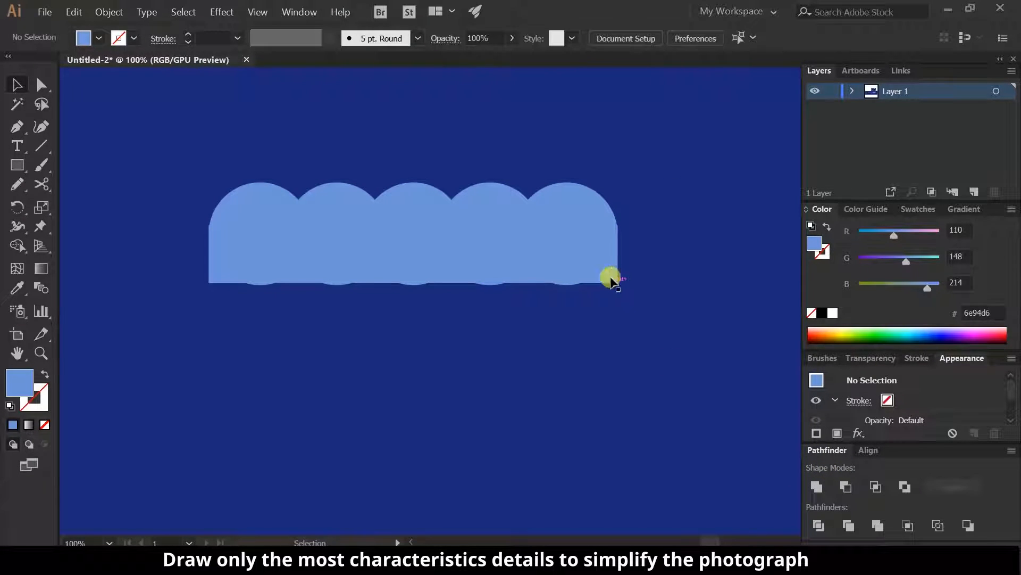
{"action": "key", "text": "ctrl+z"}
{"action": "key", "text": "ctrl+z"}
{"action": "key", "text": "ctrl+z"}
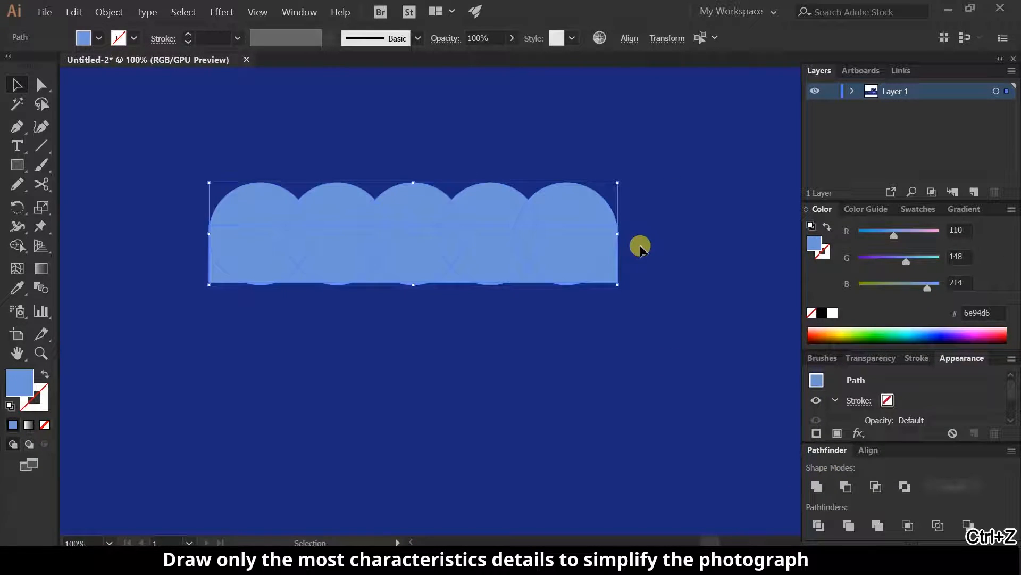
Extend the rectangle's lower edge to the bottoms of the circles and unite all the shapes into one snow shape.
{"action": "left_click_drag", "start_coordinate": [621, 255], "coordinate": [619, 255]}
{"action": "left_click_drag", "start_coordinate": [413, 285], "coordinate": [413, 286]}
{"action": "left_click", "coordinate": [174, 238]}
{"action": "left_click_drag", "start_coordinate": [549, 324], "coordinate": [565, 339]}
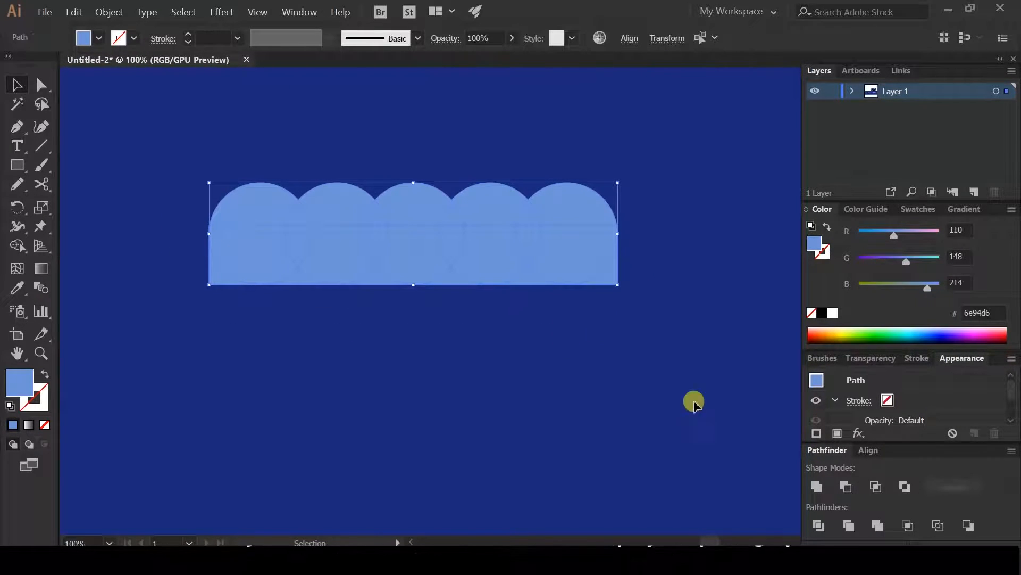
{"action": "left_click", "coordinate": [816, 488]}
Stretch the snow shape wider and move it to the lower part of the blank artboard.
{"action": "left_click_drag", "start_coordinate": [617, 234], "coordinate": [682, 237]}
{"action": "left_click", "coordinate": [664, 313]}
{"action": "scroll", "coordinate": [664, 313], "scroll_direction": "down", "scroll_amount": 2}
{"action": "left_click", "coordinate": [591, 279]}
{"action": "left_click_drag", "start_coordinate": [592, 279], "coordinate": [581, 389]}
{"action": "left_click_drag", "start_coordinate": [537, 414], "coordinate": [529, 381]}
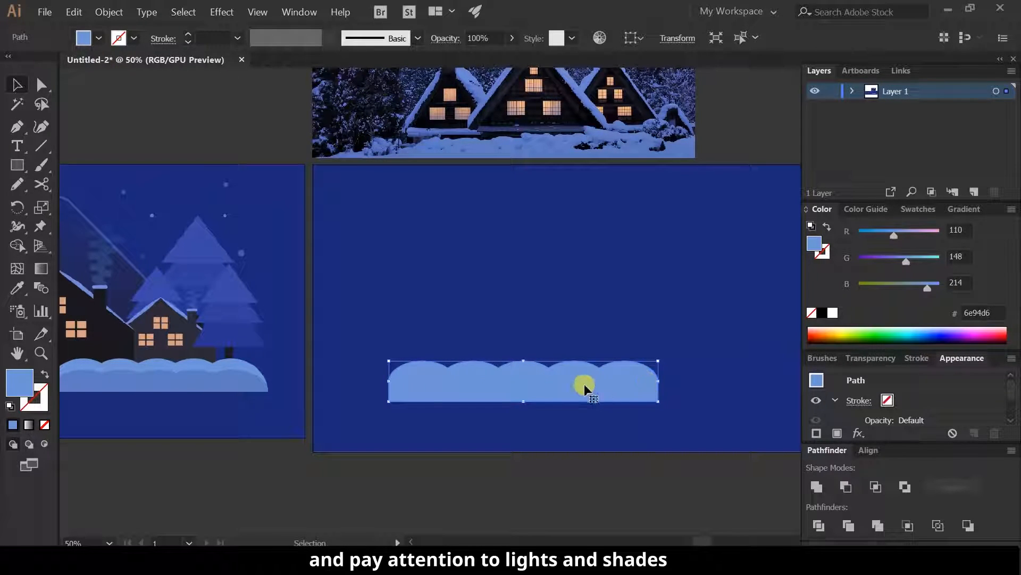
{"action": "left_click_drag", "start_coordinate": [567, 390], "coordinate": [525, 387]}
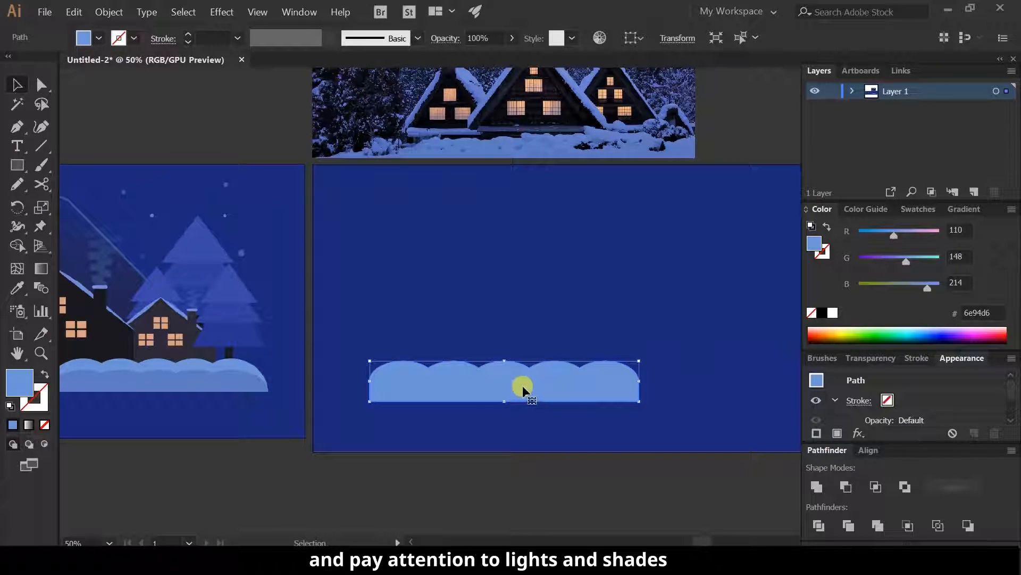
Duplicate the snow shape so that the copy sits edge to edge on its right side.
{"action": "scroll", "coordinate": [526, 390], "scroll_direction": "down", "scroll_amount": 2}
{"action": "scroll", "coordinate": [522, 392], "scroll_direction": "up", "scroll_amount": 4}
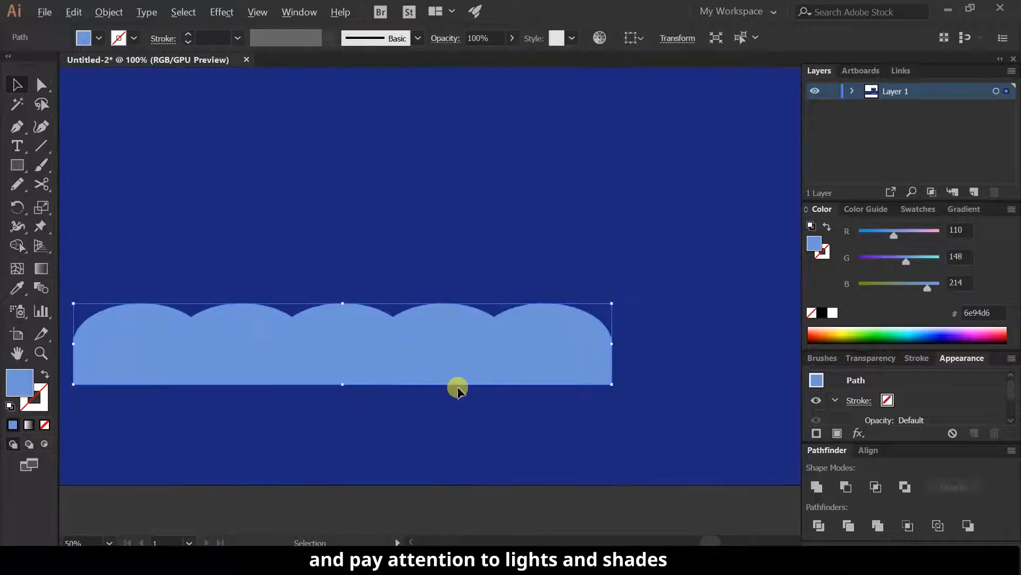
{"action": "left_click_drag", "start_coordinate": [346, 383], "coordinate": [615, 353]}
{"action": "scroll", "coordinate": [350, 349], "scroll_direction": "down", "scroll_amount": 2}
Scale both snow shapes down to fit the artboard's width and unite them into one long strip.
{"action": "key", "text": "ctrl+a"}
{"action": "left_click_drag", "start_coordinate": [753, 326], "coordinate": [665, 328]}
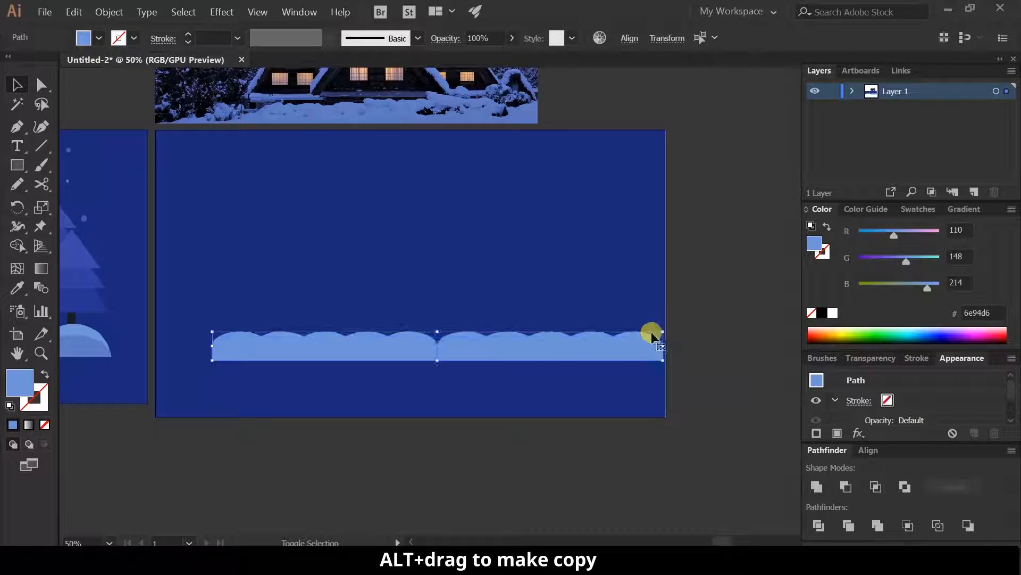
{"action": "left_click_drag", "start_coordinate": [508, 355], "coordinate": [499, 370]}
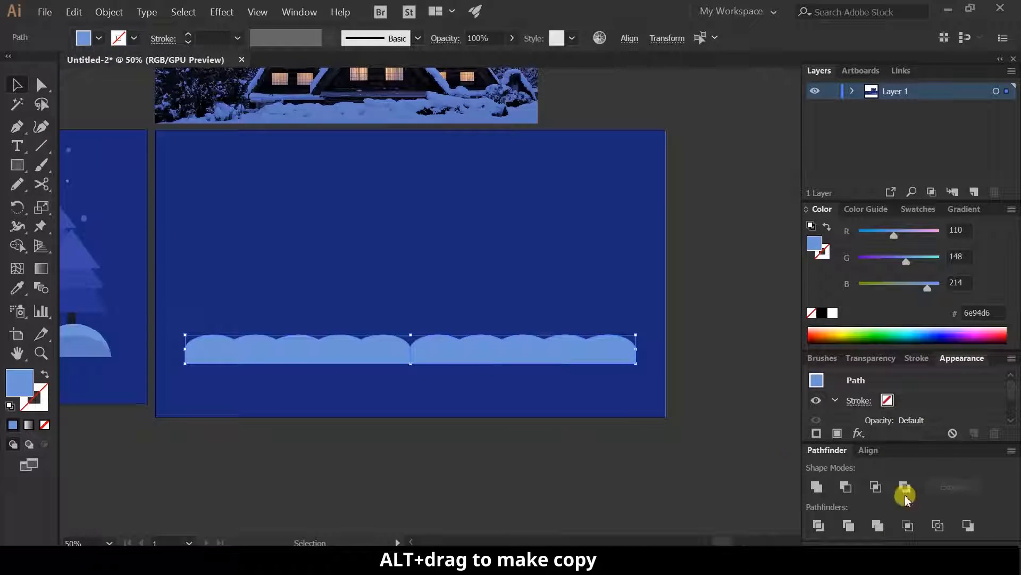
{"action": "left_click", "coordinate": [819, 486]}
Duplicate the snow strip slightly higher and stack the lower strip in front of the raised copy.
{"action": "left_click_drag", "start_coordinate": [441, 353], "coordinate": [443, 347]}
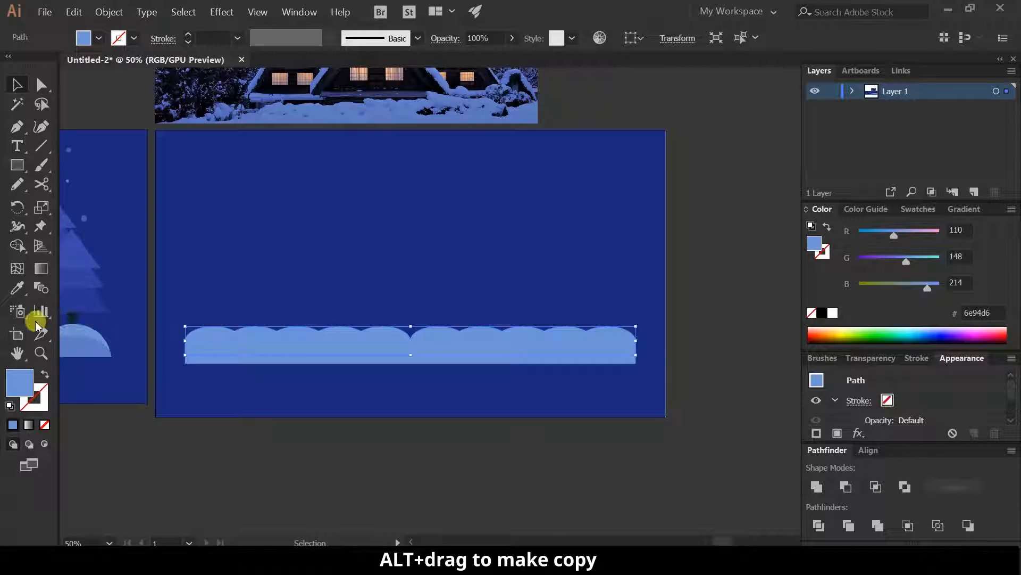
{"action": "left_click", "coordinate": [17, 288]}
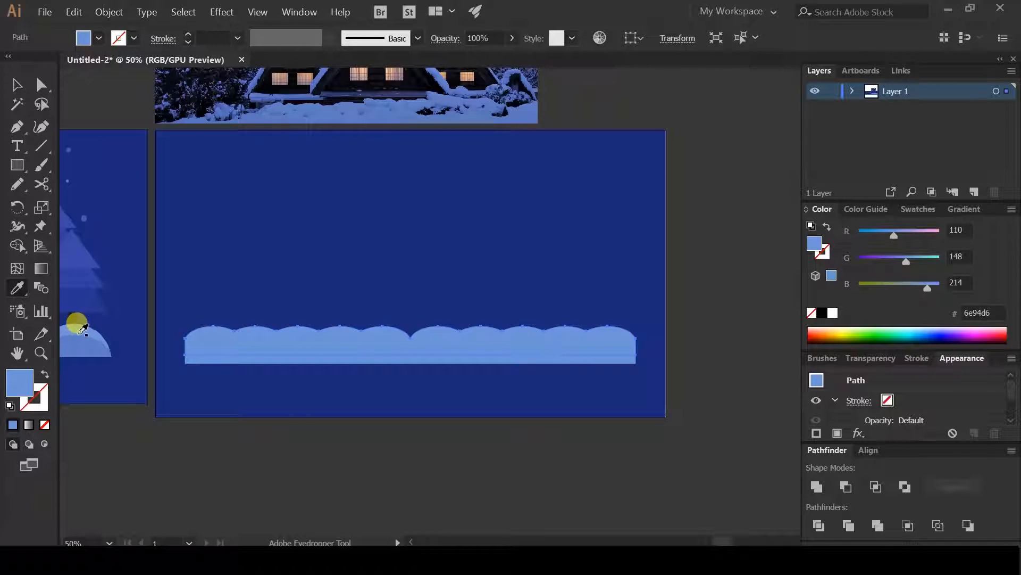
{"action": "left_click", "coordinate": [17, 87]}
{"action": "left_click", "coordinate": [446, 318]}
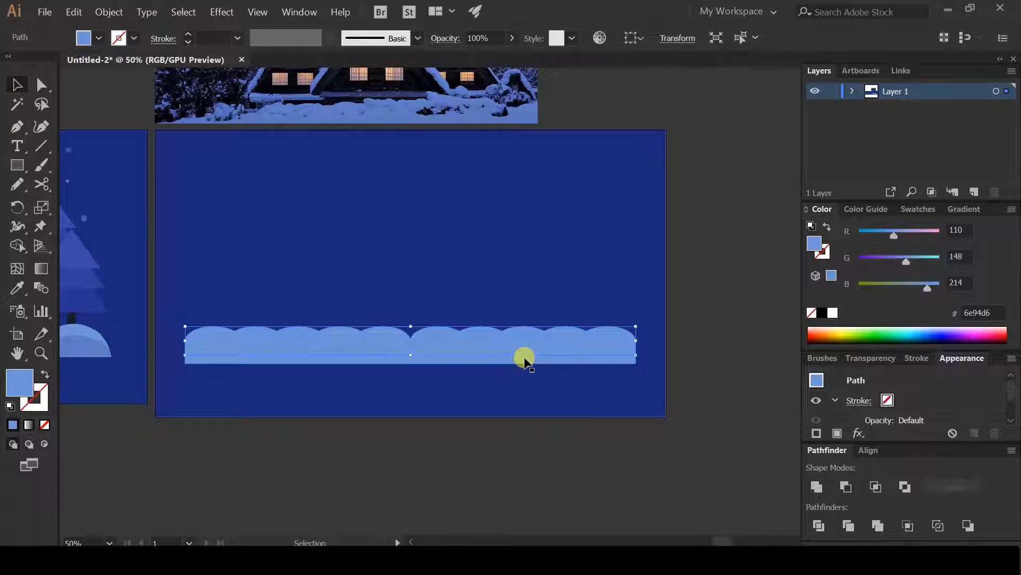
{"action": "right_click", "coordinate": [508, 366]}
{"action": "mouse_move", "coordinate": [540, 301]}
{"action": "left_click", "coordinate": [665, 313]}
{"action": "left_click", "coordinate": [509, 412]}
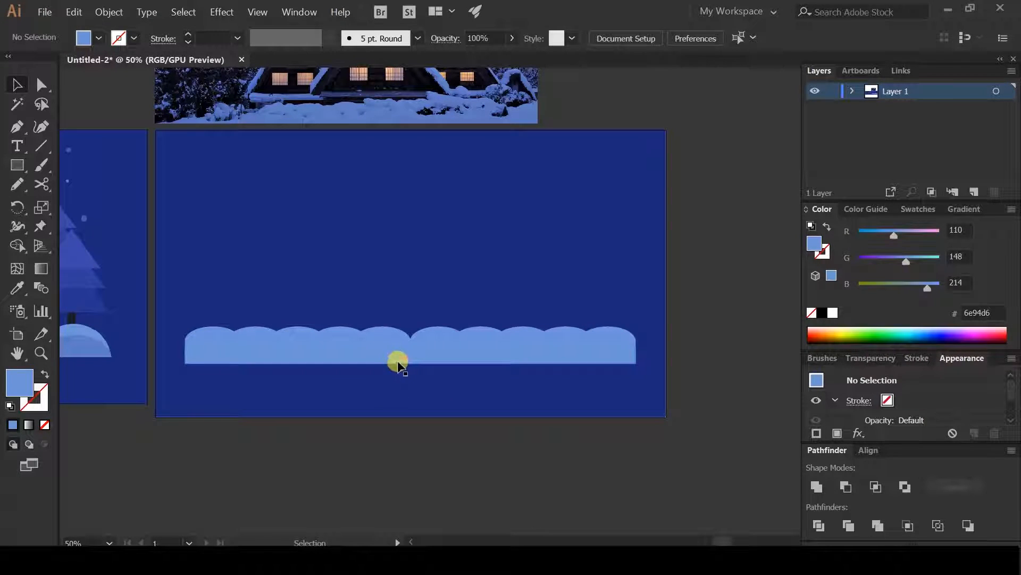
Recolour the front snow strip with the darker blue #607cc4 sampled from the finished illustration.
{"action": "left_click", "coordinate": [399, 363]}
{"action": "left_click", "coordinate": [14, 292]}
{"action": "left_click", "coordinate": [72, 309]}
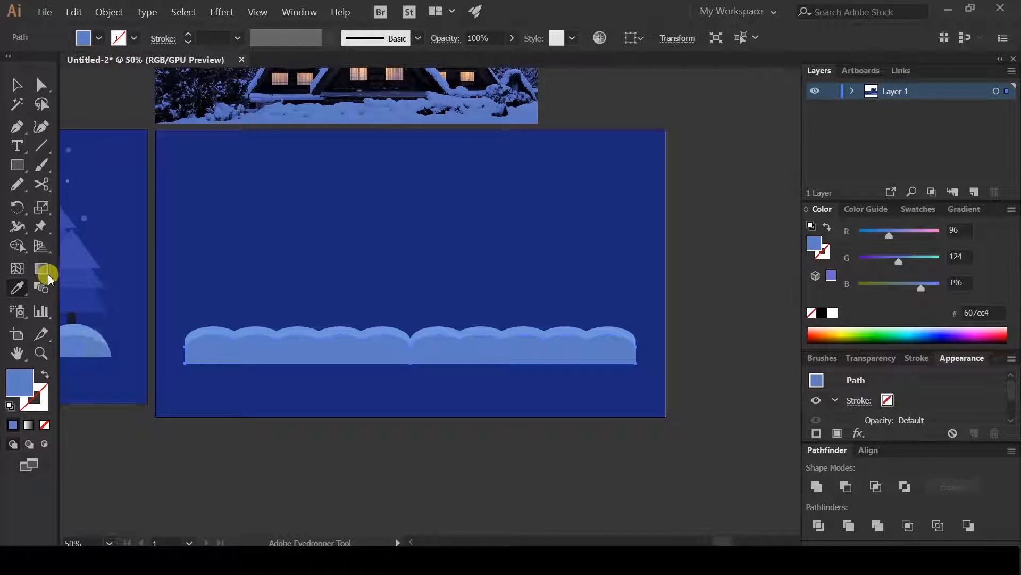
Draw a large rectangle for the house body, standing on the middle of the snow strip.
{"action": "scroll", "coordinate": [345, 375], "scroll_direction": "down", "scroll_amount": 1}
{"action": "scroll", "coordinate": [345, 375], "scroll_direction": "up", "scroll_amount": 1}
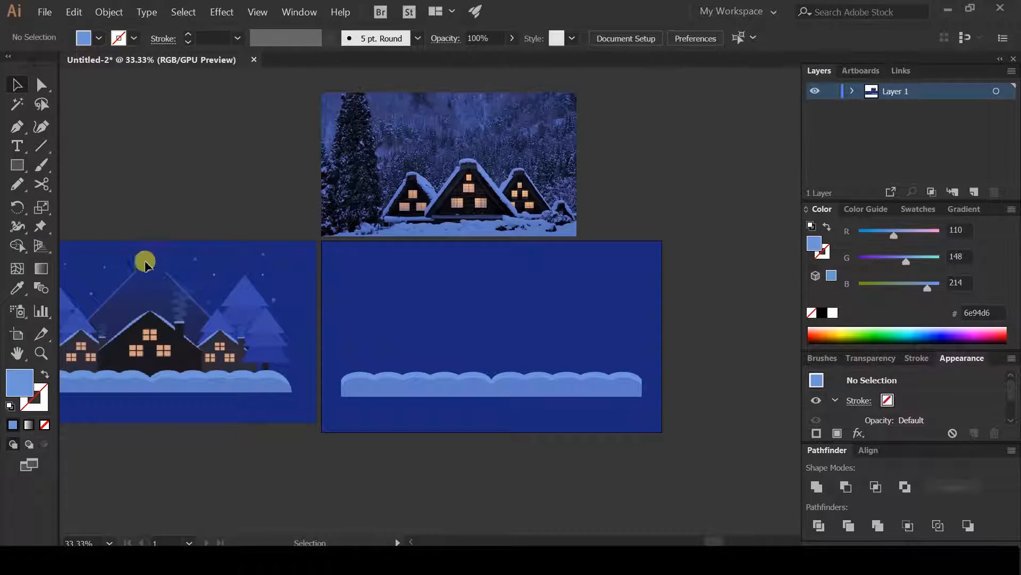
{"action": "scroll", "coordinate": [567, 345], "scroll_direction": "up", "scroll_amount": 2}
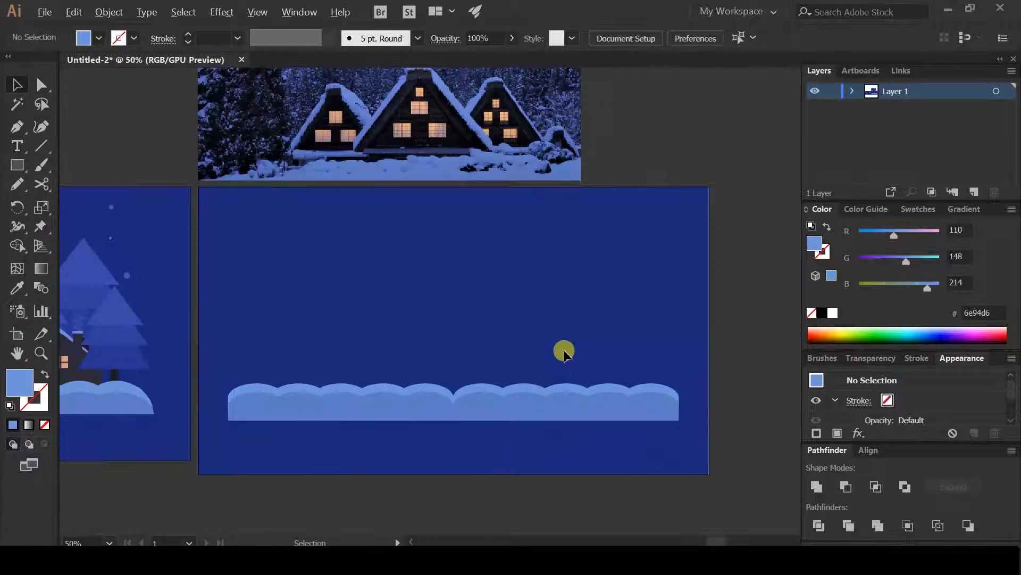
{"action": "left_click_drag", "start_coordinate": [481, 346], "coordinate": [470, 321]}
{"action": "left_click_drag", "start_coordinate": [305, 201], "coordinate": [587, 366]}
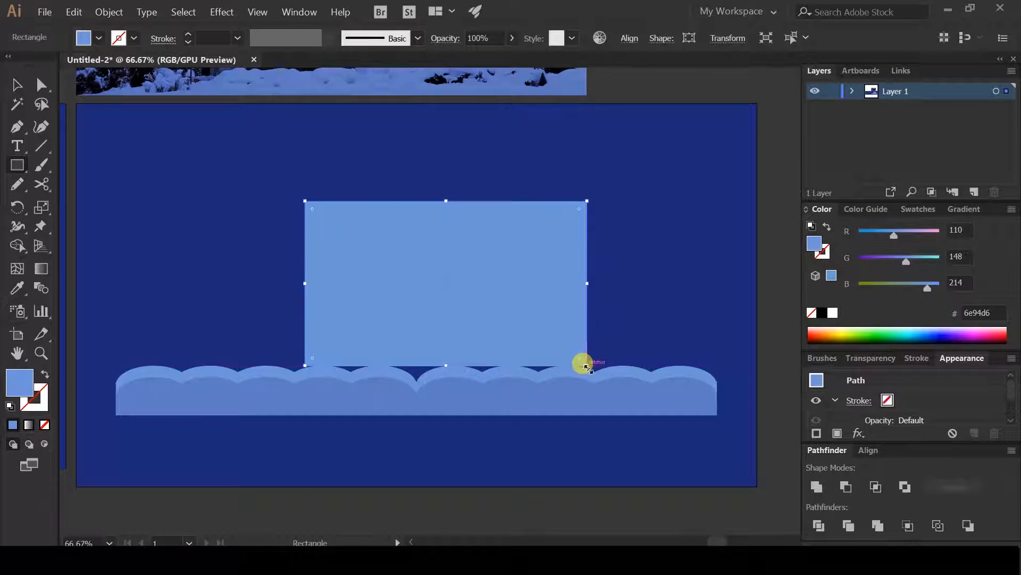
Fill the house rectangle with the dark #1a191e sampled from the reference house and centre it slightly lower on the snow.
{"action": "left_click_drag", "start_coordinate": [118, 244], "coordinate": [334, 228]}
{"action": "left_click", "coordinate": [19, 288]}
{"action": "left_click_drag", "start_coordinate": [128, 301], "coordinate": [235, 296]}
{"action": "left_click", "coordinate": [126, 302]}
{"action": "left_click_drag", "start_coordinate": [474, 240], "coordinate": [94, 284]}
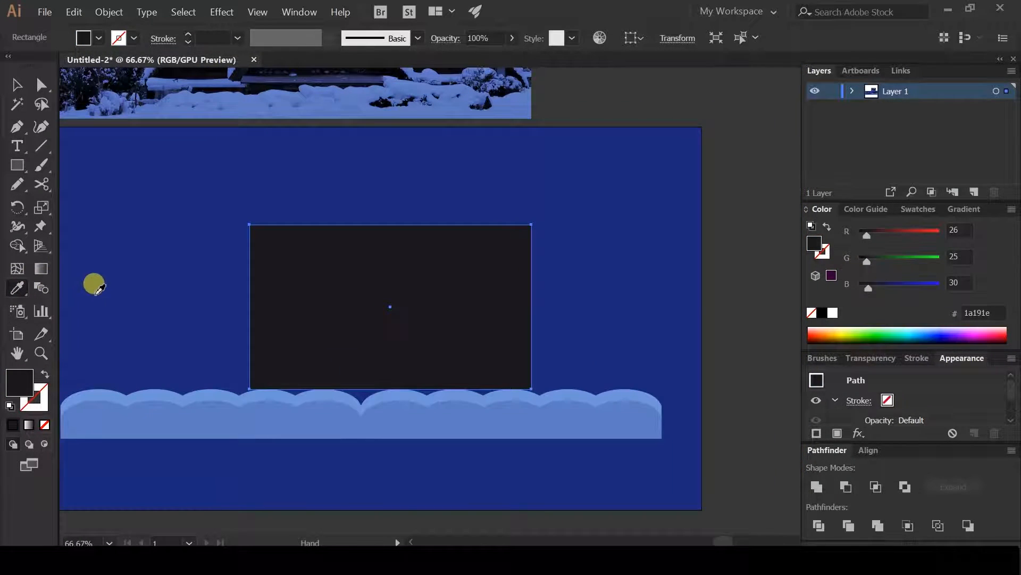
{"action": "left_click", "coordinate": [19, 87]}
{"action": "left_click_drag", "start_coordinate": [422, 304], "coordinate": [393, 314]}
Draw a three-sided polygon as the roof on top of the house rectangle and stretch it to the rectangle's full width.
{"action": "left_click_drag", "start_coordinate": [18, 166], "coordinate": [107, 222]}
{"action": "left_click_drag", "start_coordinate": [200, 183], "coordinate": [291, 232]}
{"action": "key", "text": "Down"}
{"action": "key", "text": "Down"}
{"action": "key", "text": "Down"}
{"action": "left_click", "coordinate": [14, 84]}
{"action": "left_click_drag", "start_coordinate": [230, 189], "coordinate": [334, 191]}
{"action": "left_click", "coordinate": [479, 150]}
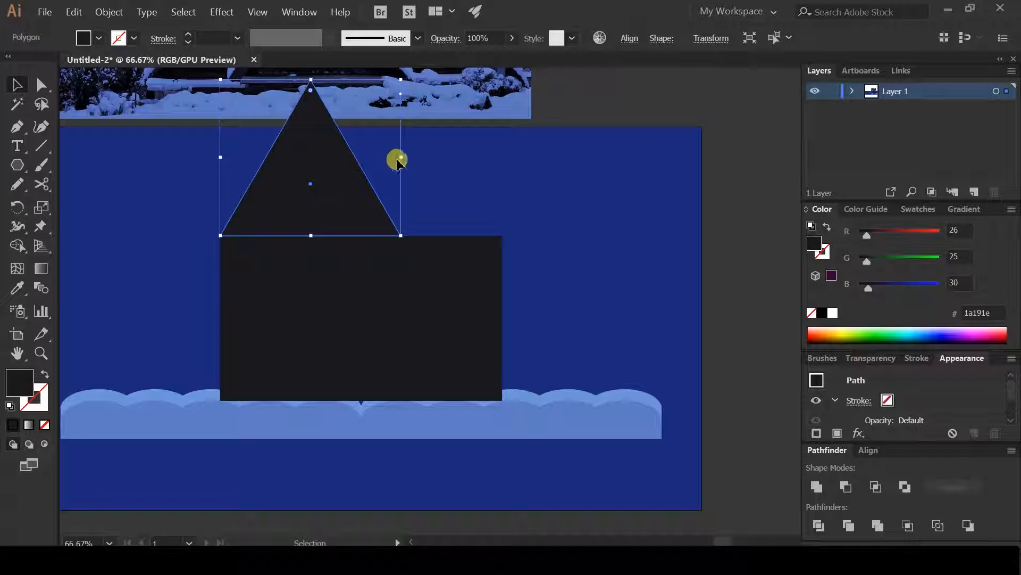
{"action": "left_click_drag", "start_coordinate": [400, 157], "coordinate": [502, 157]}
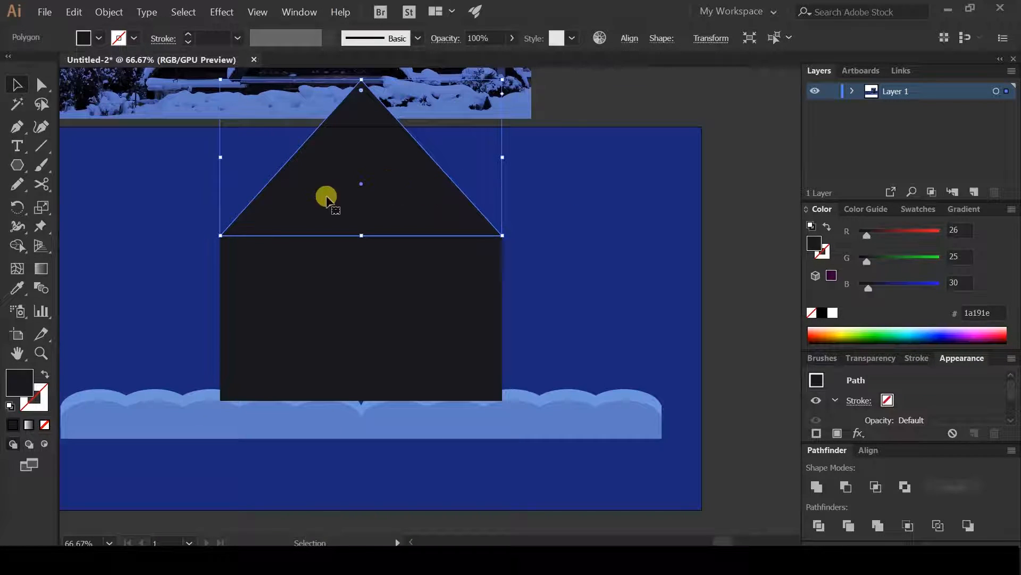
Widen the roof triangle and the house rectangle together and unite them into a single silhouette.
{"action": "left_click", "coordinate": [160, 223]}
{"action": "left_click", "coordinate": [424, 296]}
{"action": "left_click_drag", "start_coordinate": [501, 237], "coordinate": [588, 250]}
{"action": "scroll", "coordinate": [412, 155], "scroll_direction": "down", "scroll_amount": 2}
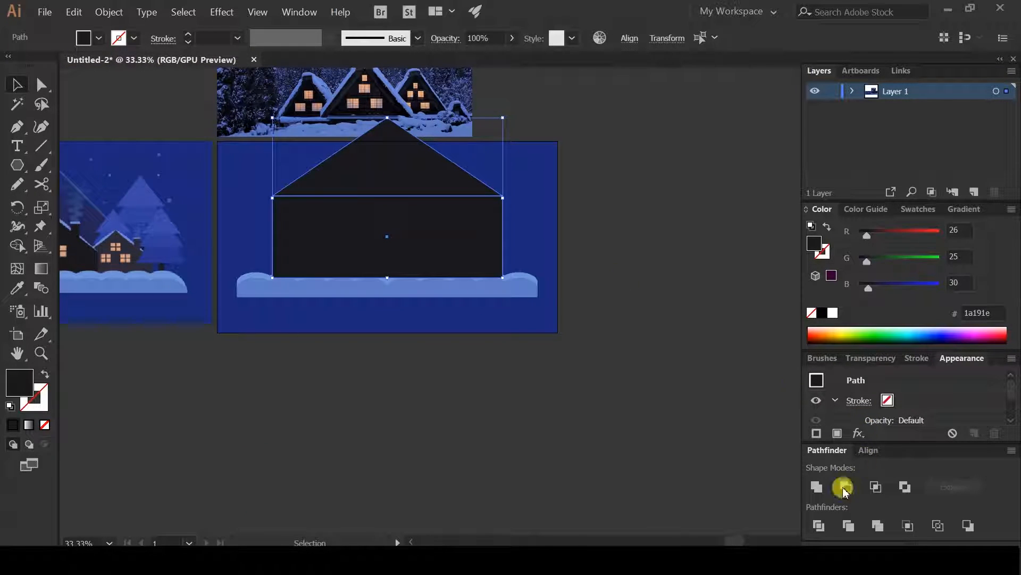
{"action": "left_click", "coordinate": [816, 487]}
Scale the house silhouette down and keep it standing on the centre of the snow strip.
{"action": "left_click_drag", "start_coordinate": [503, 119], "coordinate": [429, 181]}
{"action": "scroll", "coordinate": [389, 217], "scroll_direction": "up", "scroll_amount": 2}
{"action": "left_click_drag", "start_coordinate": [368, 235], "coordinate": [488, 221]}
{"action": "left_click_drag", "start_coordinate": [186, 196], "coordinate": [265, 212]}
{"action": "left_click", "coordinate": [265, 213]}
{"action": "left_click_drag", "start_coordinate": [203, 202], "coordinate": [130, 249]}
Draw a narrow chimney rectangle on the right roof slope and unite it with the house silhouette.
{"action": "scroll", "coordinate": [613, 261], "scroll_direction": "up", "scroll_amount": 1}
{"action": "left_click_drag", "start_coordinate": [17, 165], "coordinate": [74, 164]}
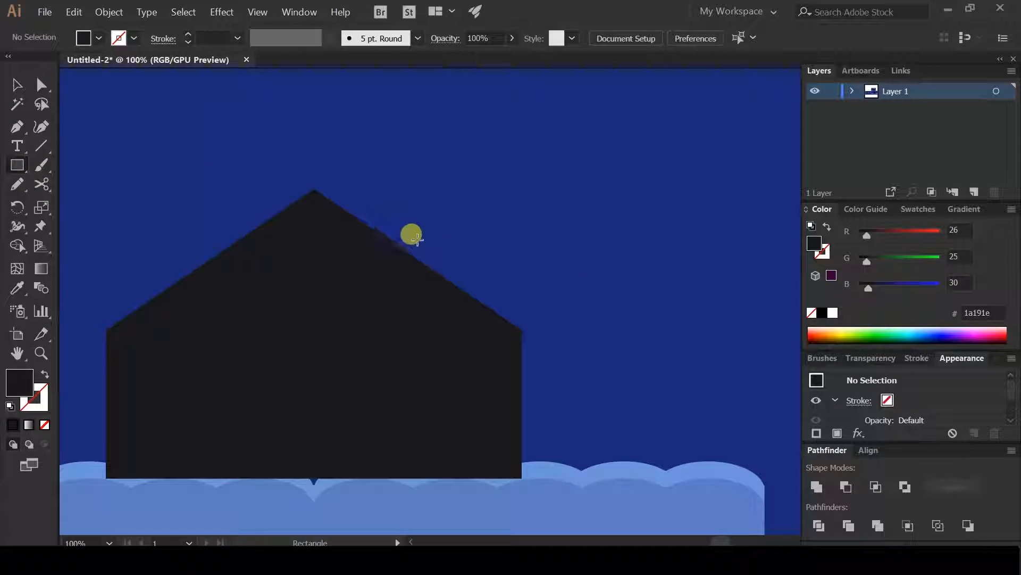
{"action": "left_click_drag", "start_coordinate": [410, 219], "coordinate": [446, 299]}
{"action": "left_click", "coordinate": [18, 84]}
{"action": "left_click", "coordinate": [288, 311]}
{"action": "left_click_drag", "start_coordinate": [428, 246], "coordinate": [438, 247]}
{"action": "left_click_drag", "start_coordinate": [362, 335], "coordinate": [406, 285]}
{"action": "key", "text": "ctrl+z"}
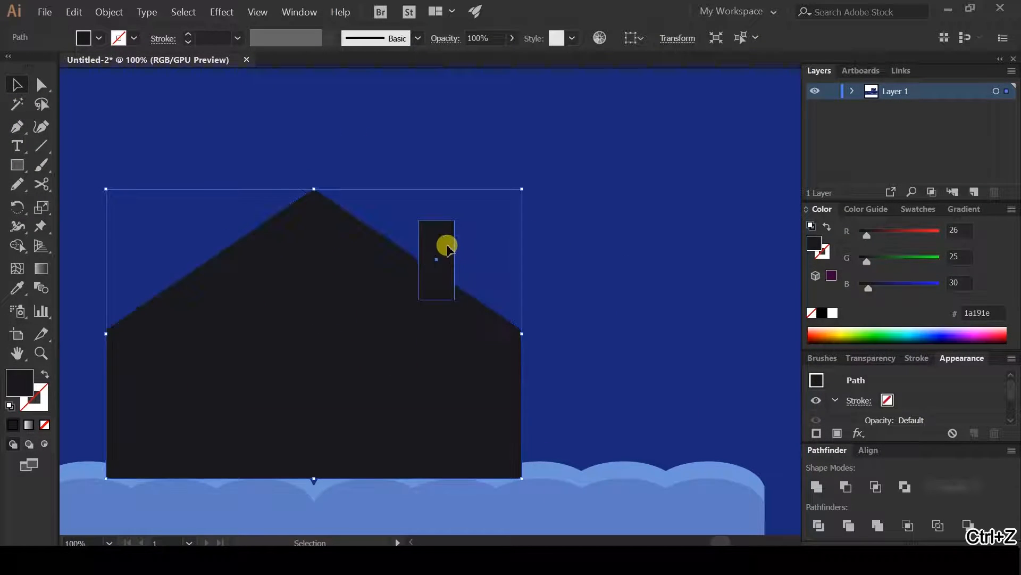
{"action": "left_click", "coordinate": [826, 488]}
{"action": "left_click", "coordinate": [588, 333]}
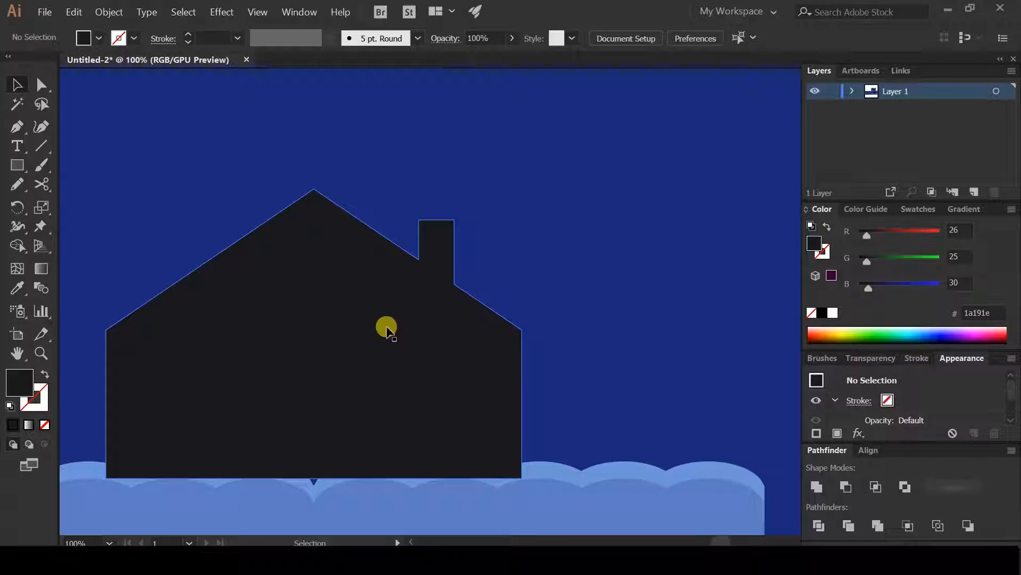
Shorten the chimney by lowering its two top corner anchor points.
{"action": "left_click", "coordinate": [428, 242]}
{"action": "left_click_drag", "start_coordinate": [313, 219], "coordinate": [447, 242]}
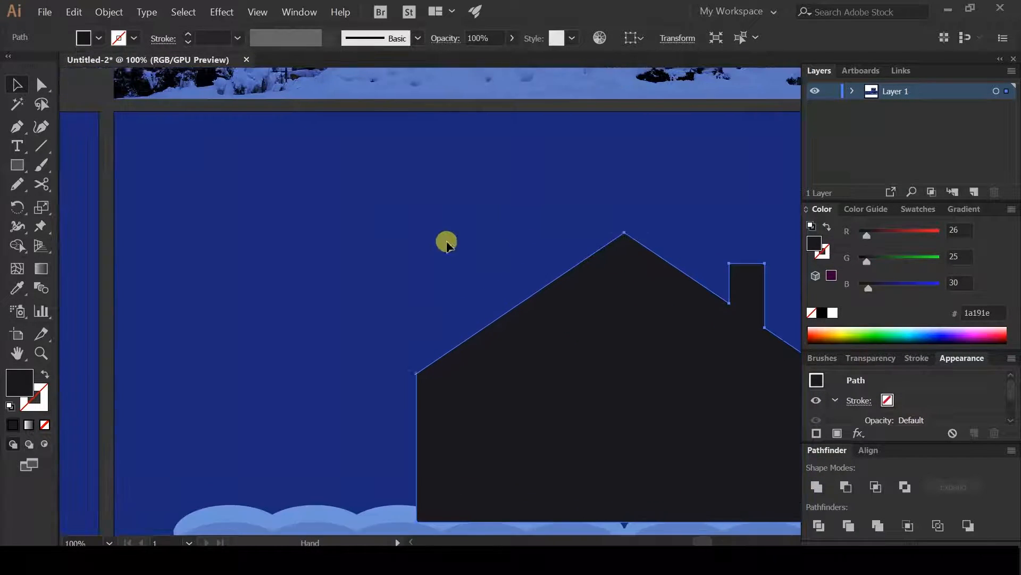
{"action": "scroll", "coordinate": [412, 237], "scroll_direction": "down", "scroll_amount": 1}
{"action": "left_click_drag", "start_coordinate": [311, 257], "coordinate": [396, 297]}
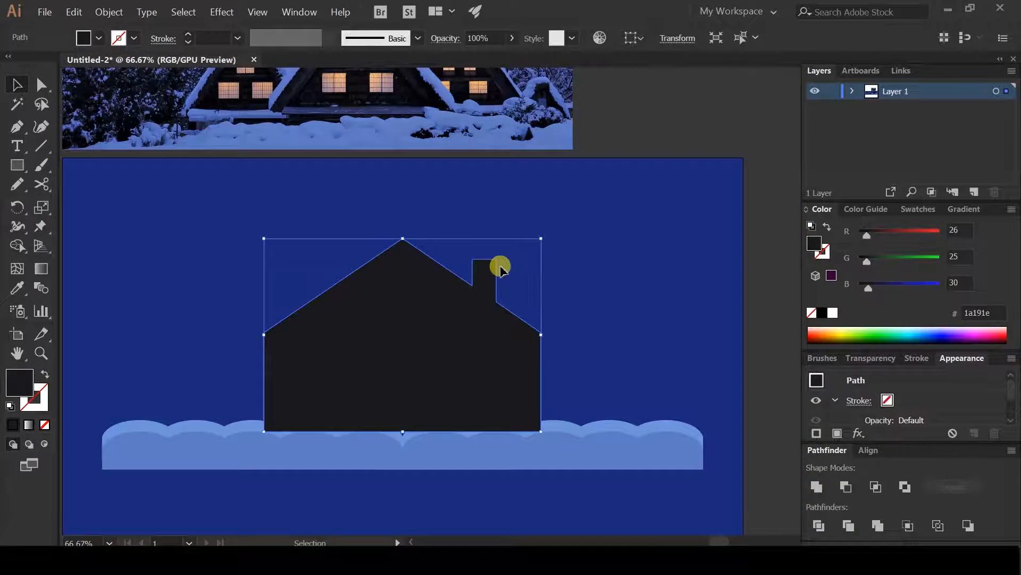
{"action": "scroll", "coordinate": [503, 269], "scroll_direction": "up", "scroll_amount": 2}
{"action": "left_click", "coordinate": [42, 84]}
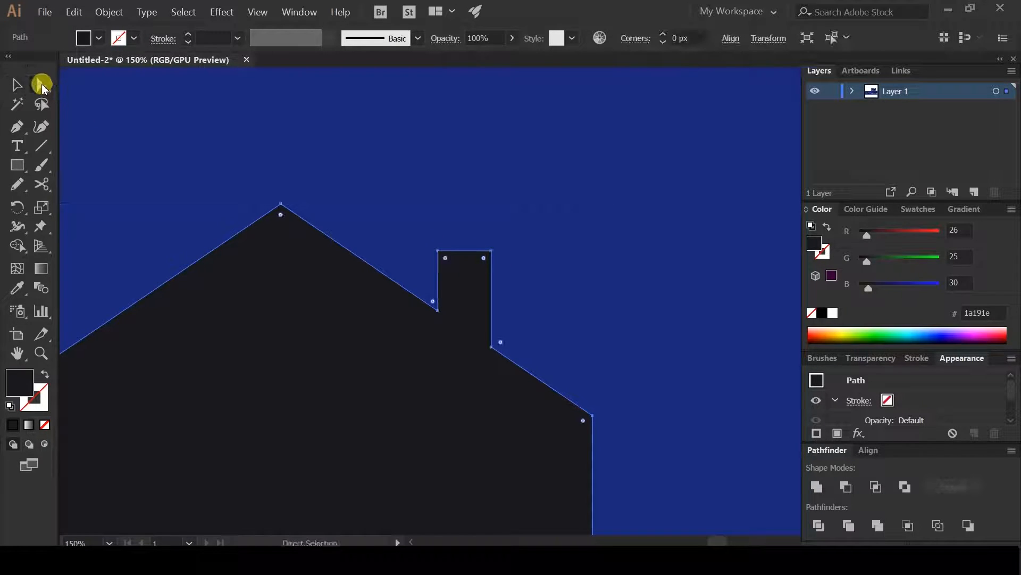
{"action": "left_click", "coordinate": [439, 251]}
{"action": "left_click", "coordinate": [491, 251], "text": "shift"}
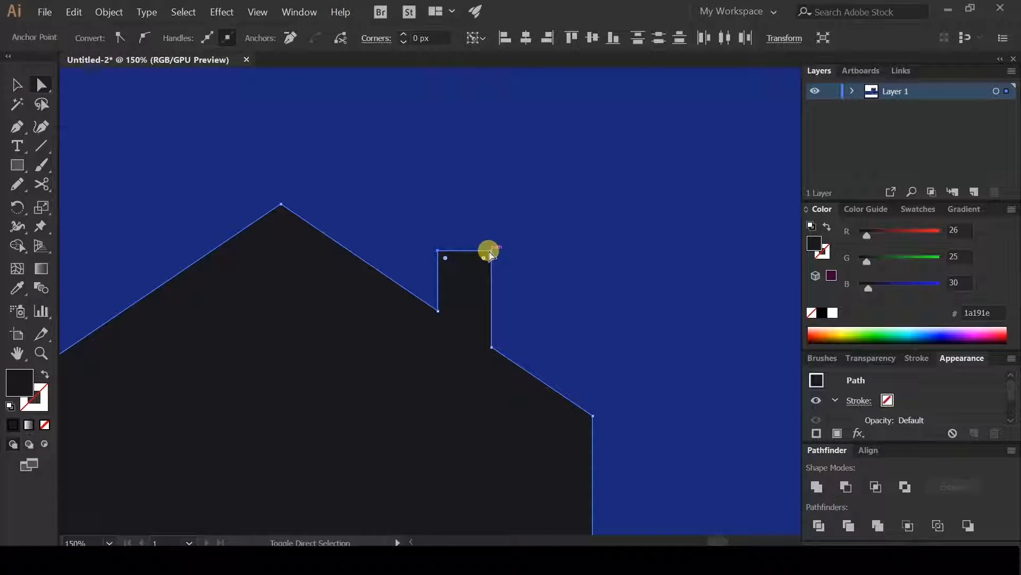
{"action": "left_click", "coordinate": [488, 251]}
Draw a small square window pane on the house and fill it with the peach #d99f81 sampled from the reference windows.
{"action": "scroll", "coordinate": [476, 269], "scroll_direction": "down", "scroll_amount": 1}
{"action": "left_click_drag", "start_coordinate": [142, 286], "coordinate": [463, 259]}
{"action": "scroll", "coordinate": [281, 286], "scroll_direction": "down", "scroll_amount": 1}
{"action": "left_click_drag", "start_coordinate": [206, 310], "coordinate": [137, 268]}
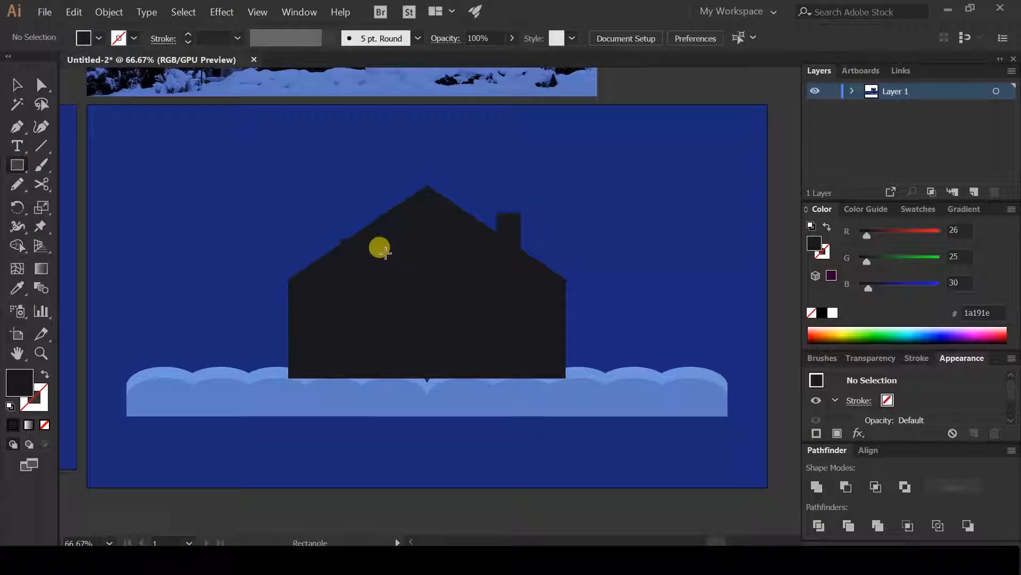
{"action": "left_click_drag", "start_coordinate": [404, 271], "coordinate": [403, 271]}
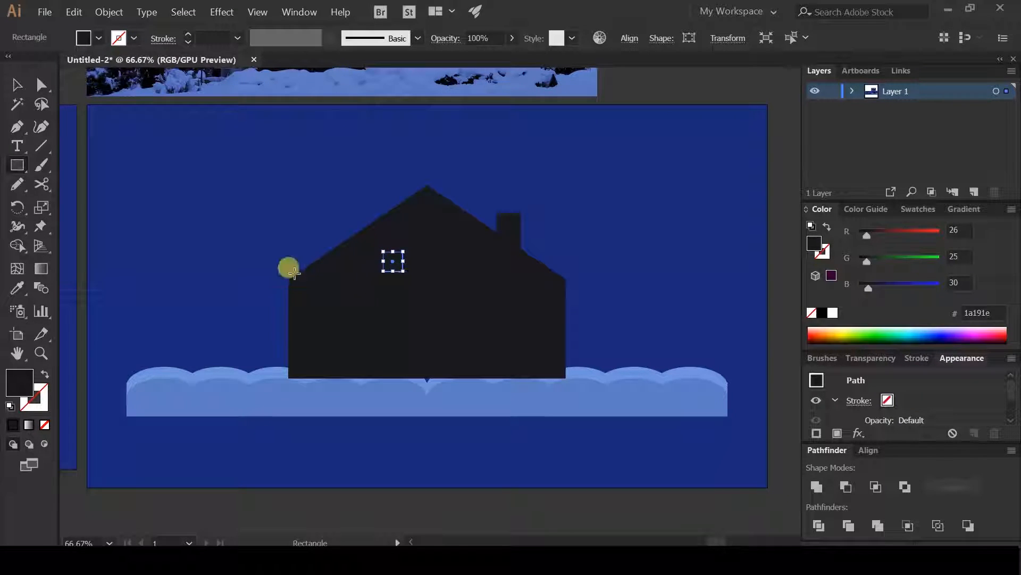
{"action": "scroll", "coordinate": [202, 266], "scroll_direction": "down", "scroll_amount": 2}
{"action": "left_click_drag", "start_coordinate": [144, 262], "coordinate": [285, 266]}
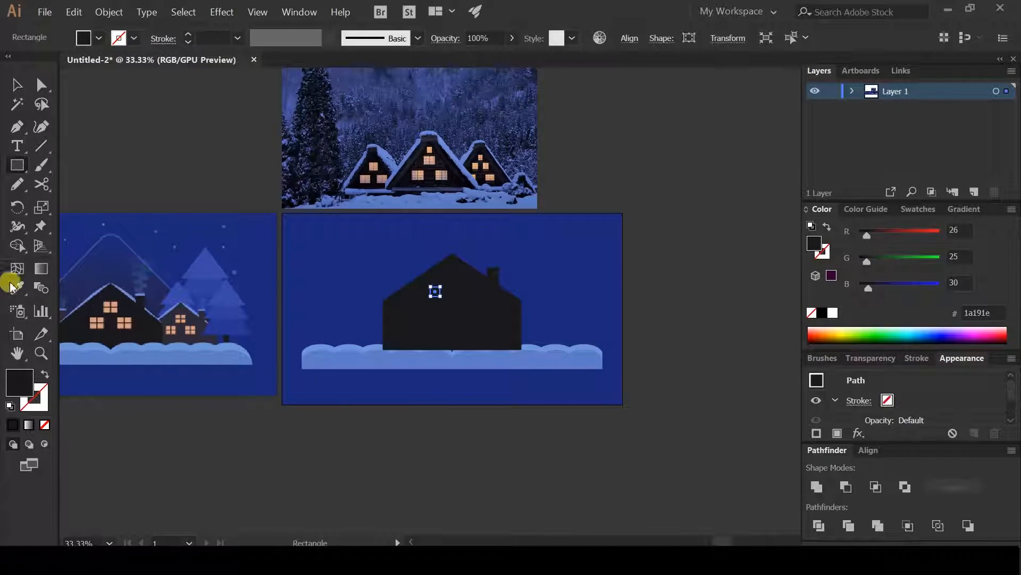
{"action": "left_click", "coordinate": [16, 288]}
{"action": "left_click", "coordinate": [108, 306]}
{"action": "scroll", "coordinate": [421, 287], "scroll_direction": "up", "scroll_amount": 3}
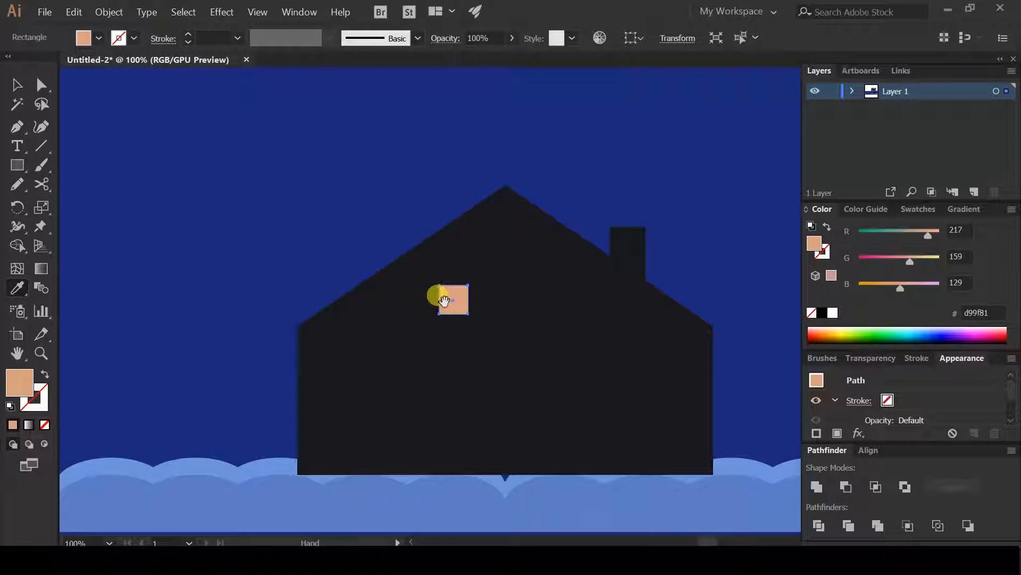
Duplicate the pane sideways and the pair downwards to build a two-by-two window with narrow gaps.
{"action": "key", "text": "ctrl+z"}
{"action": "scroll", "coordinate": [365, 339], "scroll_direction": "up", "scroll_amount": 3}
{"action": "left_click_drag", "start_coordinate": [388, 317], "coordinate": [461, 318]}
{"action": "left_click_drag", "start_coordinate": [461, 317], "coordinate": [381, 393]}
Group the four window panes and duplicate the window twice lower on the house, one copy on each side.
{"action": "left_click", "coordinate": [315, 301]}
{"action": "left_click", "coordinate": [353, 311]}
{"action": "left_click", "coordinate": [378, 378], "text": "shift"}
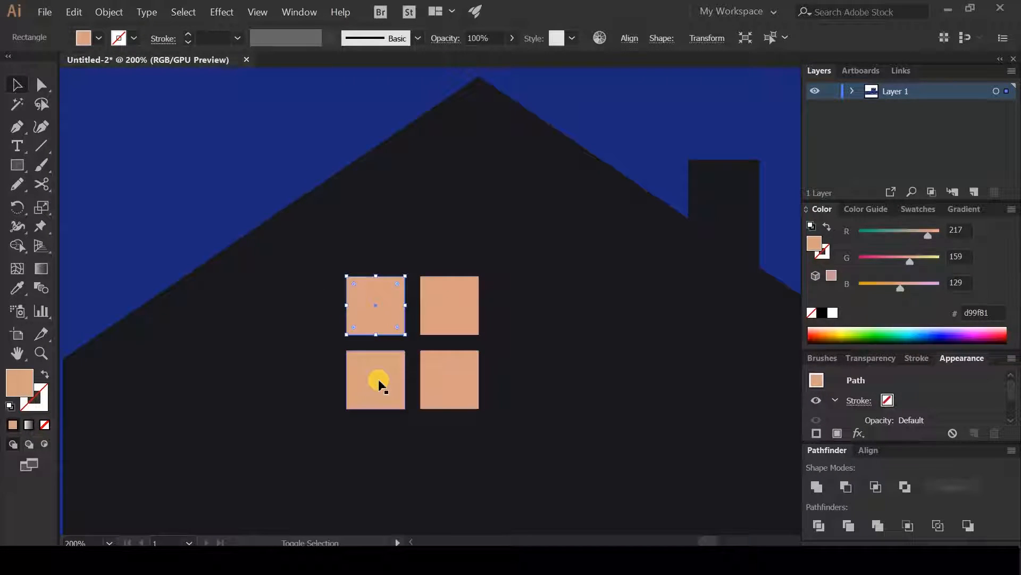
{"action": "key", "text": "ctrl+g"}
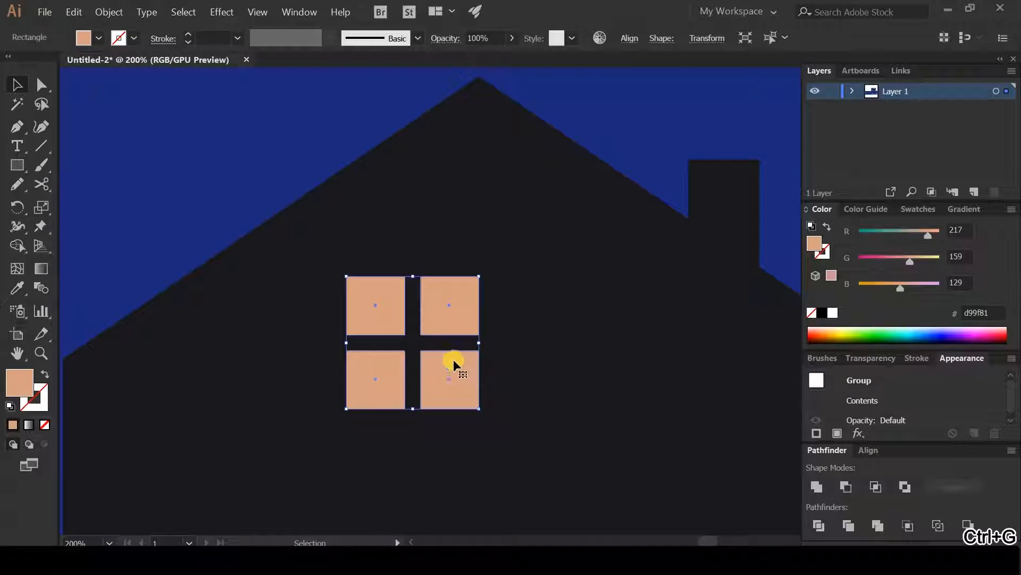
{"action": "scroll", "coordinate": [456, 370], "scroll_direction": "down", "scroll_amount": 2}
{"action": "left_click_drag", "start_coordinate": [449, 374], "coordinate": [598, 438]}
{"action": "left_click_drag", "start_coordinate": [598, 438], "coordinate": [362, 445]}
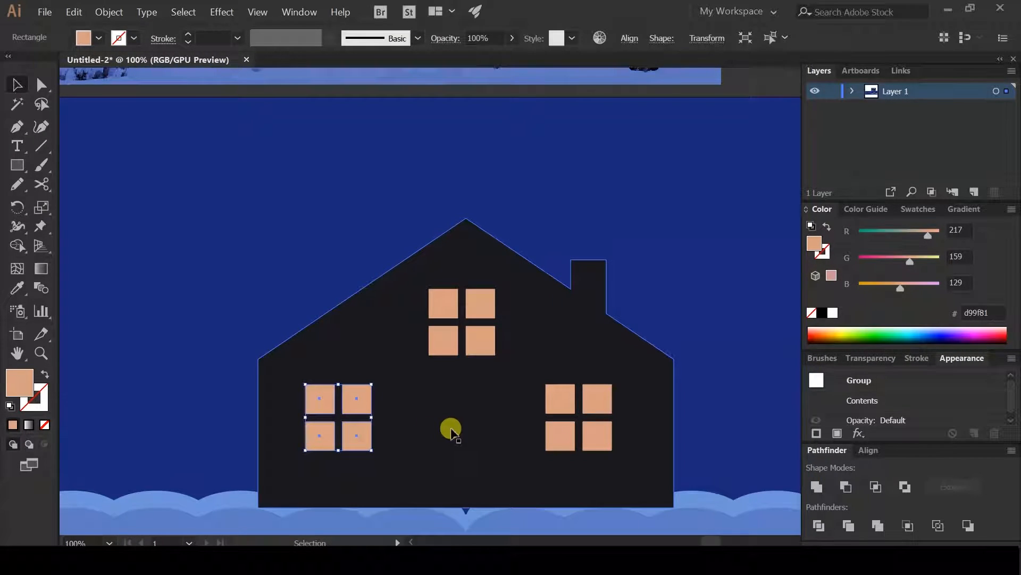
Move the two lower windows inward, closer to the middle of the house.
{"action": "key", "text": "ctrl+minus"}
{"action": "key", "text": "ctrl+minus"}
{"action": "key", "text": "ctrl+minus"}
{"action": "mouse_move", "coordinate": [265, 417]}
{"action": "left_mouse_down"}
{"action": "mouse_move", "coordinate": [324, 398]}
{"action": "mouse_move", "coordinate": [261, 406]}
{"action": "left_mouse_up"}
{"action": "scroll", "coordinate": [411, 404], "scroll_direction": "up", "scroll_amount": 3}
{"action": "left_click_drag", "start_coordinate": [408, 433], "coordinate": [461, 436]}
{"action": "left_click_drag", "start_coordinate": [611, 445], "coordinate": [562, 443]}
Scale each of the three windows down slightly around its own centre.
{"action": "left_click", "coordinate": [590, 365]}
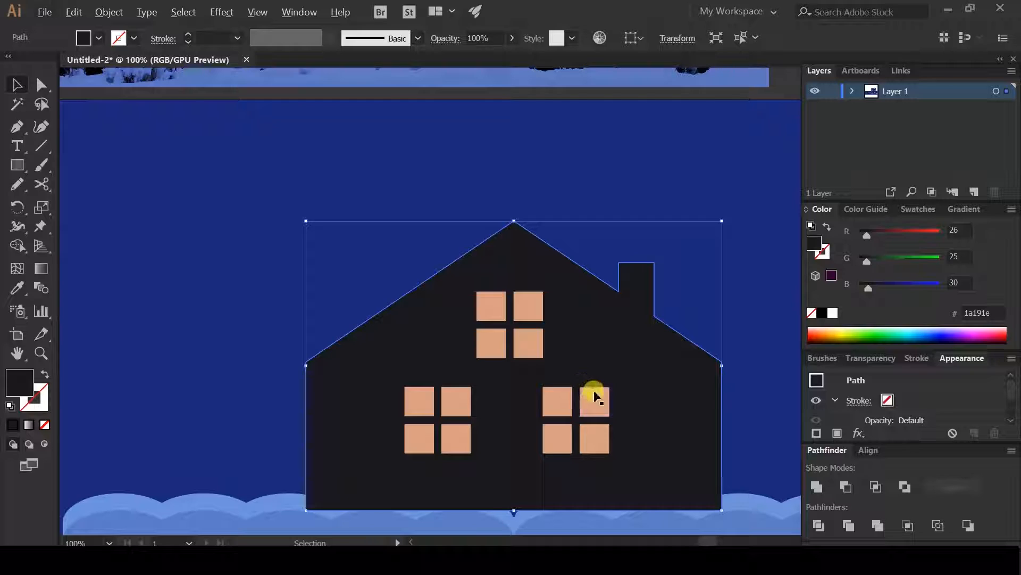
{"action": "left_click", "coordinate": [594, 395]}
{"action": "left_click_drag", "start_coordinate": [609, 387], "coordinate": [604, 392]}
{"action": "left_click", "coordinate": [527, 346]}
{"action": "left_click_drag", "start_coordinate": [544, 292], "coordinate": [538, 292]}
{"action": "left_click", "coordinate": [458, 407]}
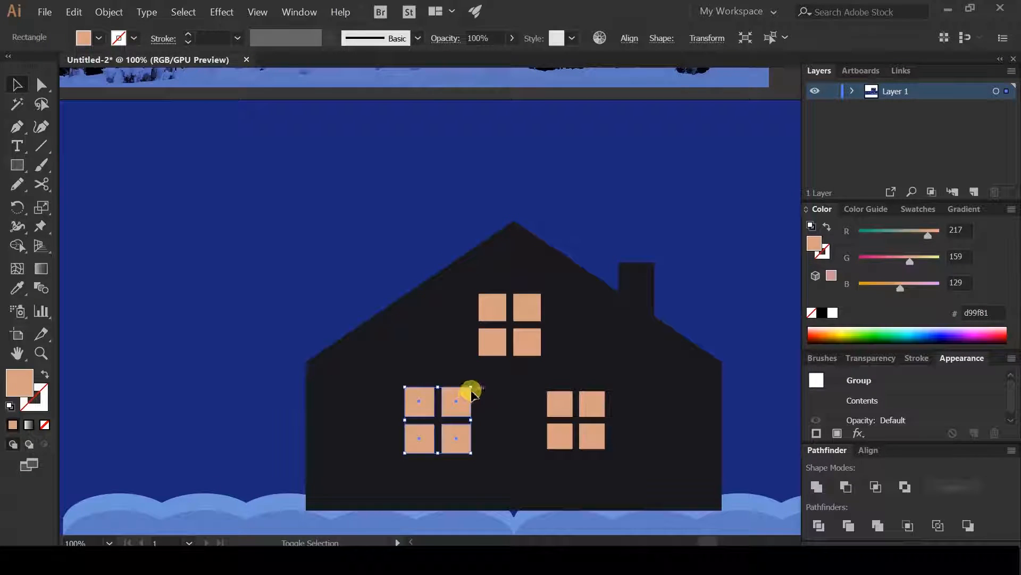
{"action": "left_click_drag", "start_coordinate": [472, 388], "coordinate": [471, 394]}
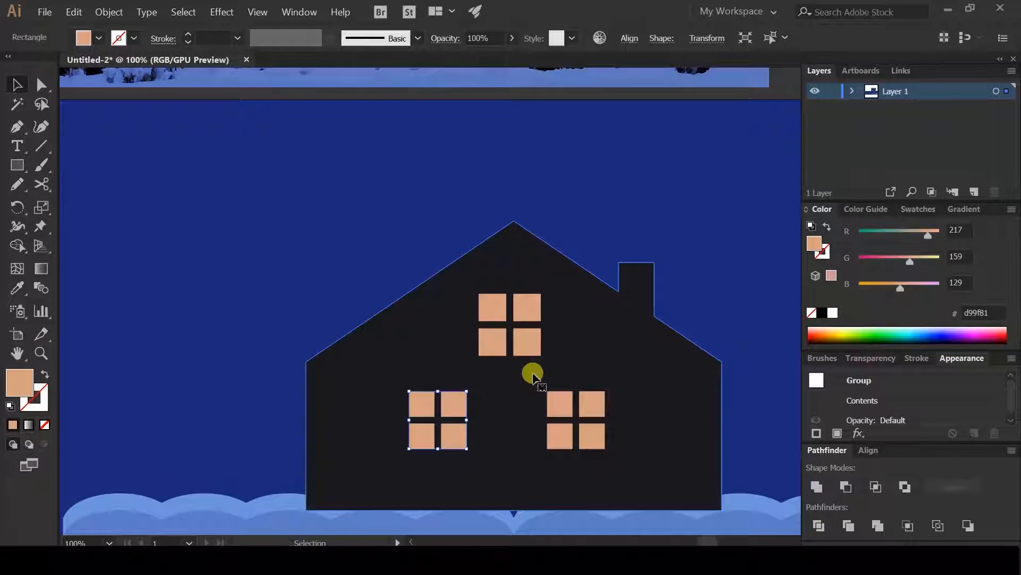
Draw a thin rounded rectangle across the top of the chimney, matching its width, as a snow cap.
{"action": "left_click", "coordinate": [527, 353]}
{"action": "key", "text": "h"}
{"action": "left_click_drag", "start_coordinate": [548, 374], "coordinate": [502, 341]}
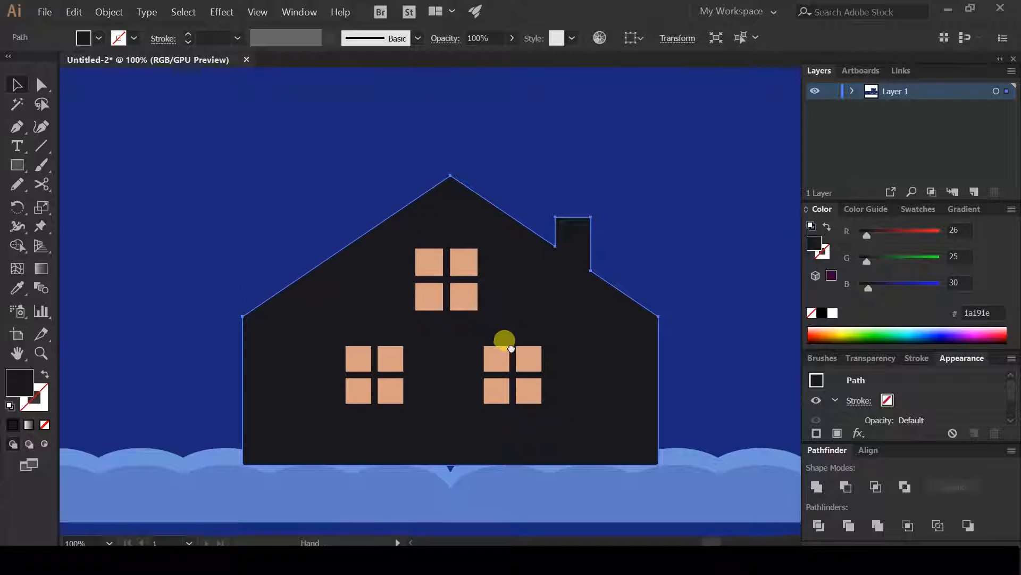
{"action": "left_click_drag", "start_coordinate": [582, 207], "coordinate": [461, 243]}
{"action": "scroll", "coordinate": [505, 243], "scroll_direction": "up", "scroll_amount": 2}
{"action": "left_click_drag", "start_coordinate": [36, 168], "coordinate": [101, 183]}
{"action": "left_click_drag", "start_coordinate": [407, 258], "coordinate": [474, 264]}
{"action": "scroll", "coordinate": [268, 239], "scroll_direction": "down", "scroll_amount": 1}
{"action": "left_click_drag", "start_coordinate": [178, 219], "coordinate": [438, 251]}
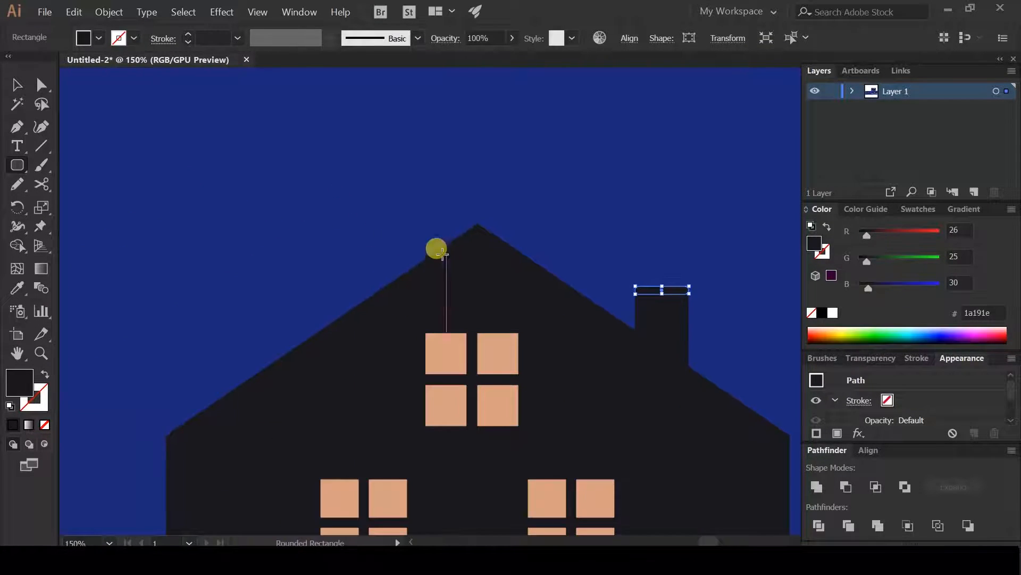
Fill the chimney cap with the light snow blue #6e94d6 sampled from the snow bank and raise it slightly.
{"action": "scroll", "coordinate": [431, 252], "scroll_direction": "down", "scroll_amount": 2}
{"action": "left_click", "coordinate": [17, 288]}
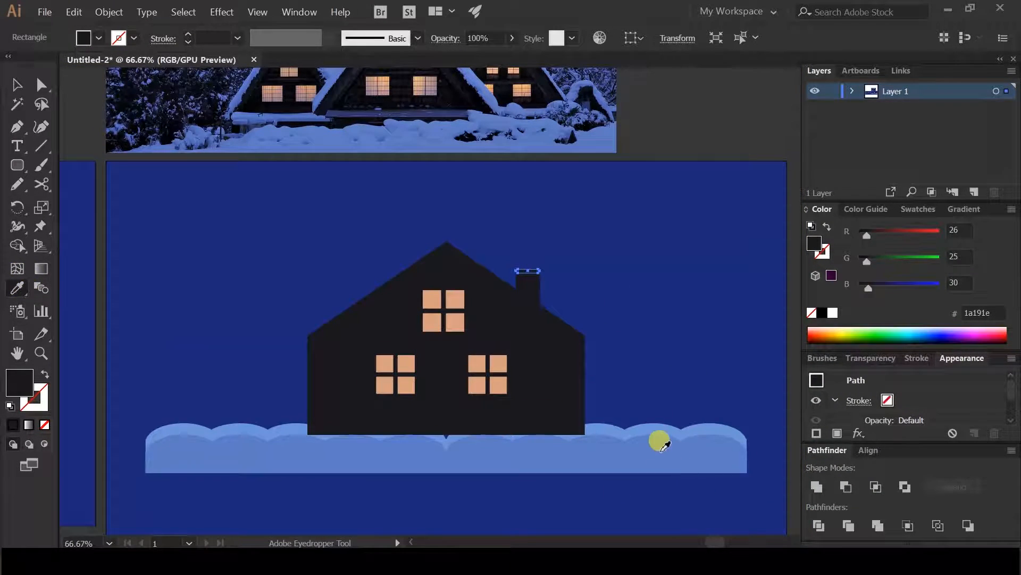
{"action": "left_click", "coordinate": [658, 430]}
{"action": "scroll", "coordinate": [502, 290], "scroll_direction": "up", "scroll_amount": 3}
{"action": "scroll", "coordinate": [493, 282], "scroll_direction": "up", "scroll_amount": 1}
{"action": "left_click", "coordinate": [17, 87]}
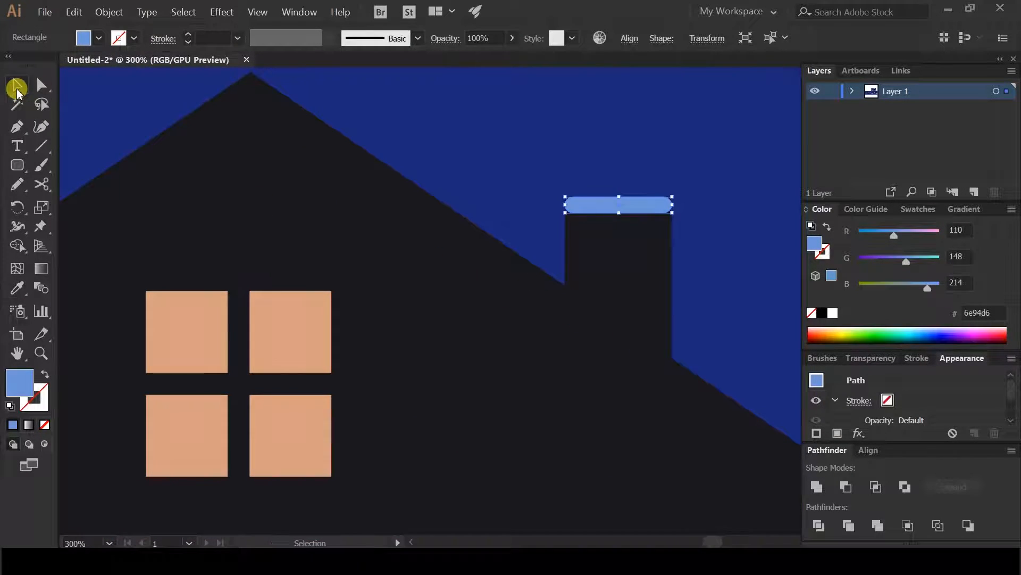
{"action": "left_click", "coordinate": [454, 160]}
{"action": "left_click_drag", "start_coordinate": [658, 206], "coordinate": [676, 177]}
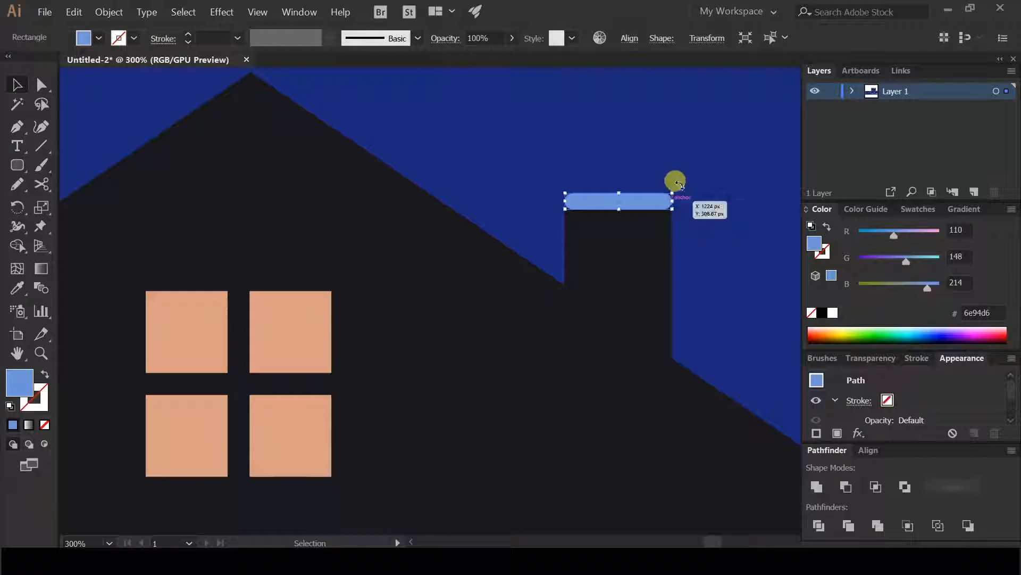
{"action": "left_click", "coordinate": [702, 276]}
{"action": "scroll", "coordinate": [502, 215], "scroll_direction": "down", "scroll_amount": 1}
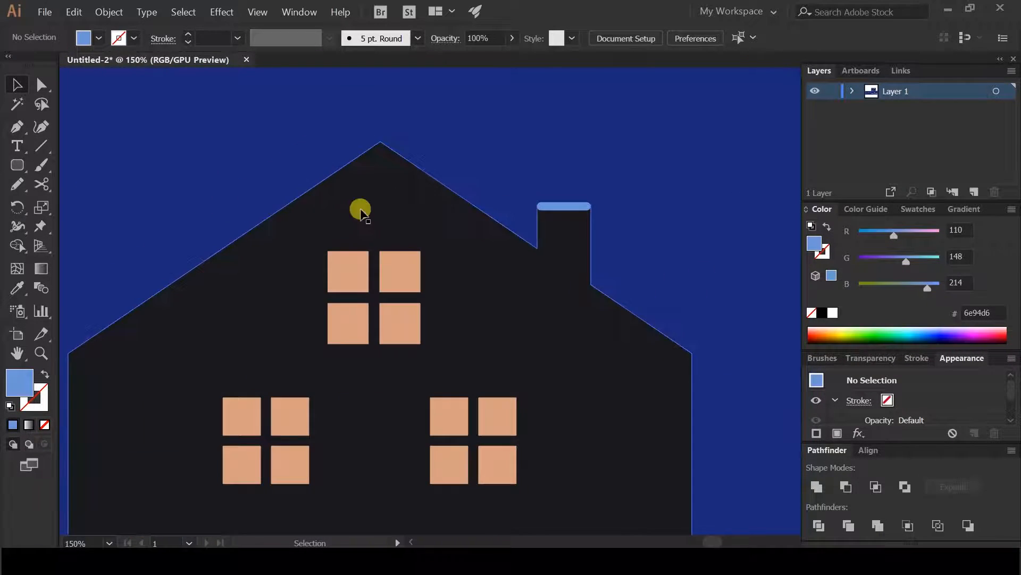
Draw a Pen line along the left roof slope from peak to eave, with a #6e94d6 stroke and no fill.
{"action": "left_click", "coordinate": [17, 127]}
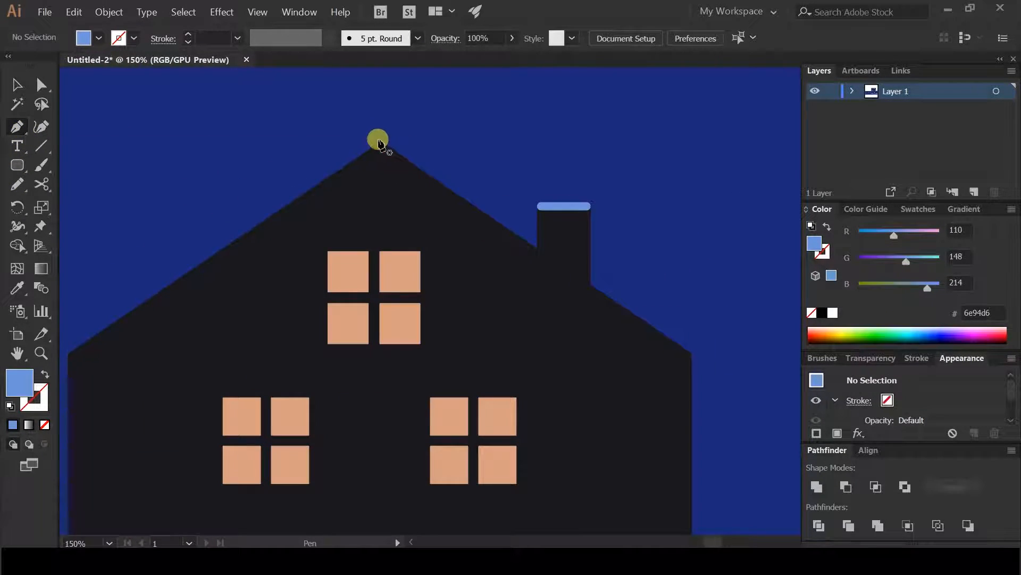
{"action": "left_click", "coordinate": [379, 142]}
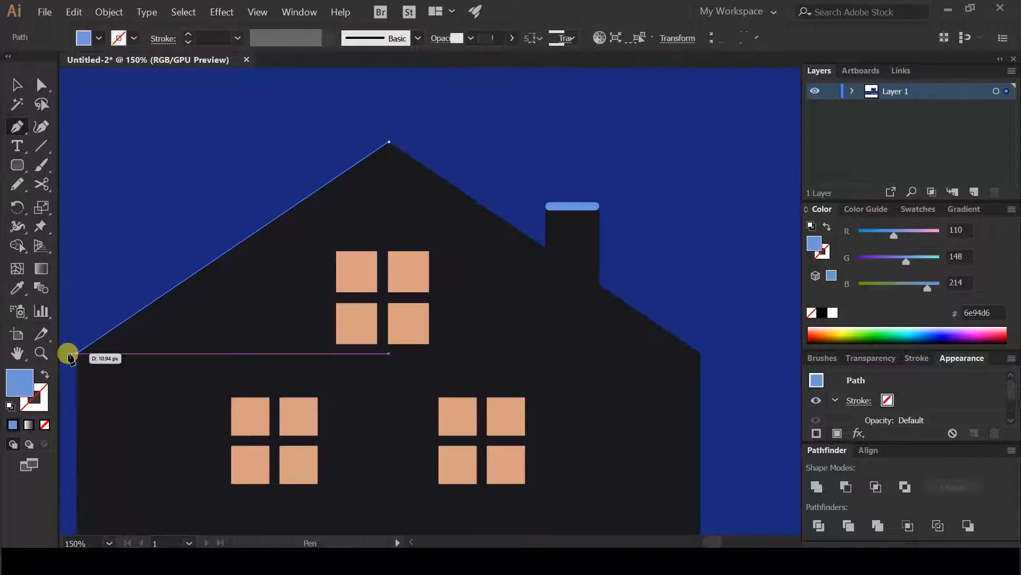
{"action": "left_click", "coordinate": [74, 353]}
{"action": "left_click", "coordinate": [42, 375]}
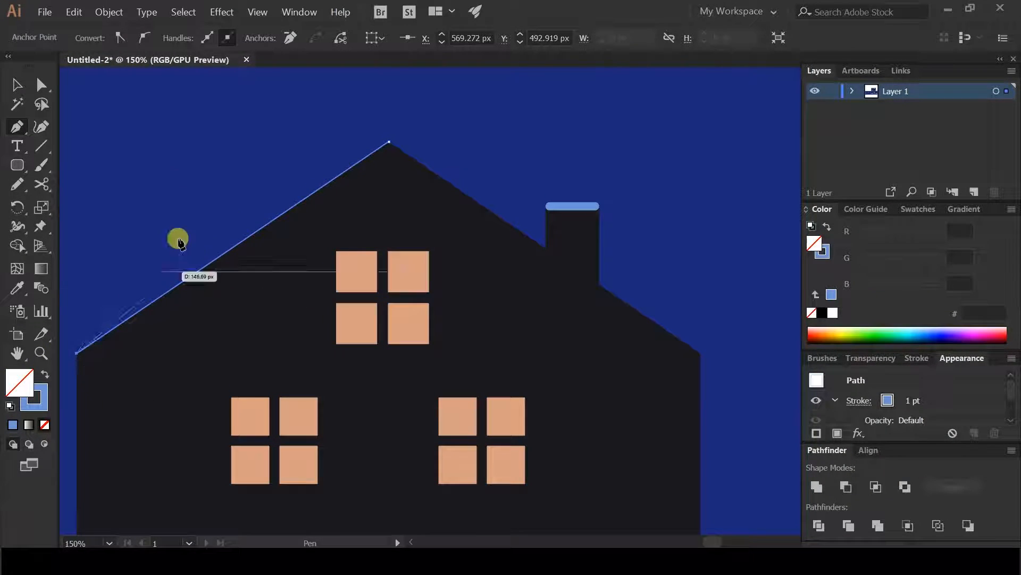
{"action": "left_click", "coordinate": [16, 84]}
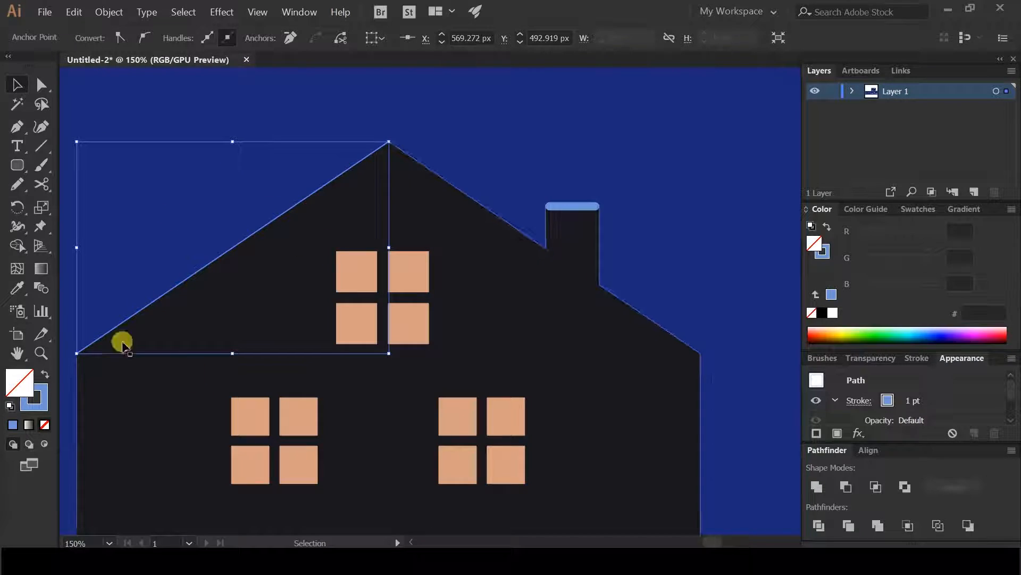
{"action": "left_click", "coordinate": [35, 398]}
{"action": "left_click", "coordinate": [218, 260]}
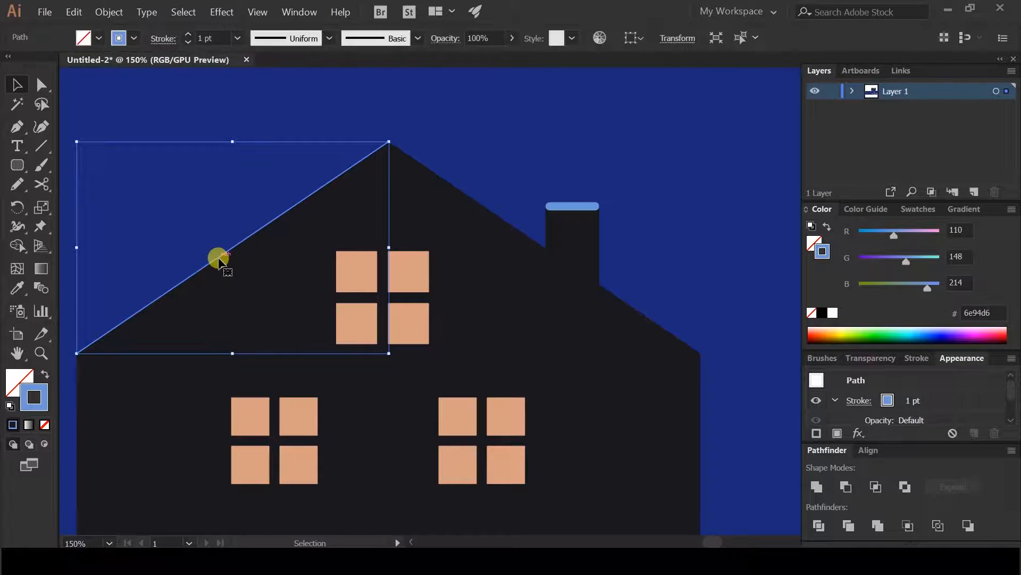
Give the roof line a 10 pt stroke with a tapered width profile and flip the profile along the line.
{"action": "left_click", "coordinate": [237, 38]}
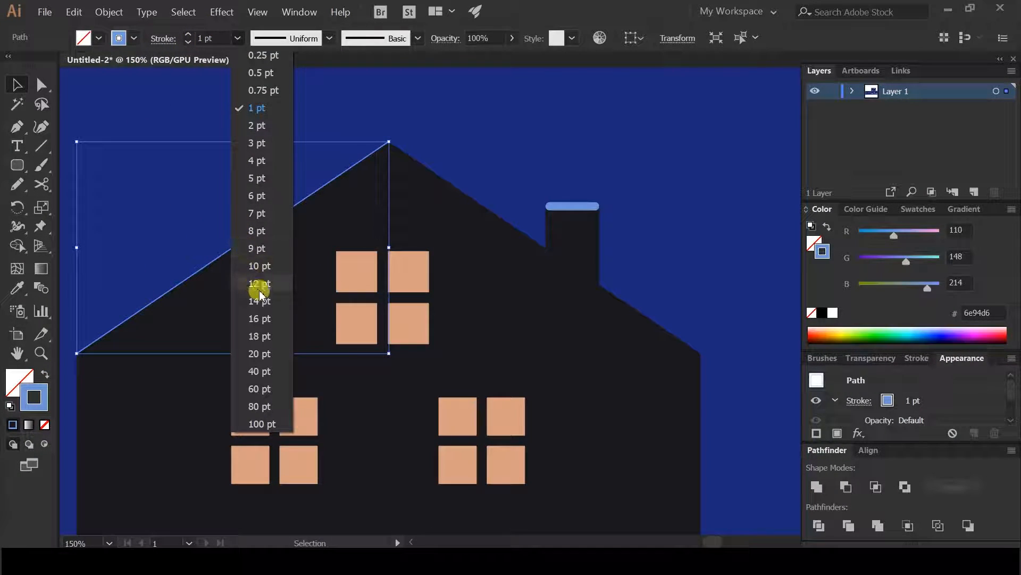
{"action": "left_click", "coordinate": [257, 270]}
{"action": "left_click", "coordinate": [166, 39]}
{"action": "left_click", "coordinate": [314, 40]}
{"action": "left_click", "coordinate": [298, 110]}
{"action": "left_click", "coordinate": [163, 38]}
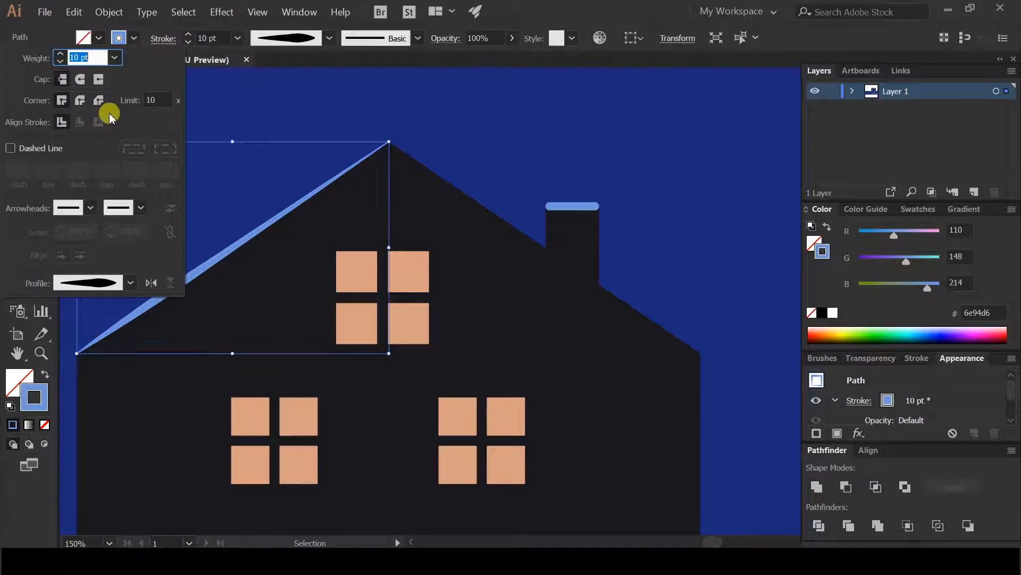
{"action": "left_click", "coordinate": [152, 283]}
{"action": "left_click", "coordinate": [258, 118]}
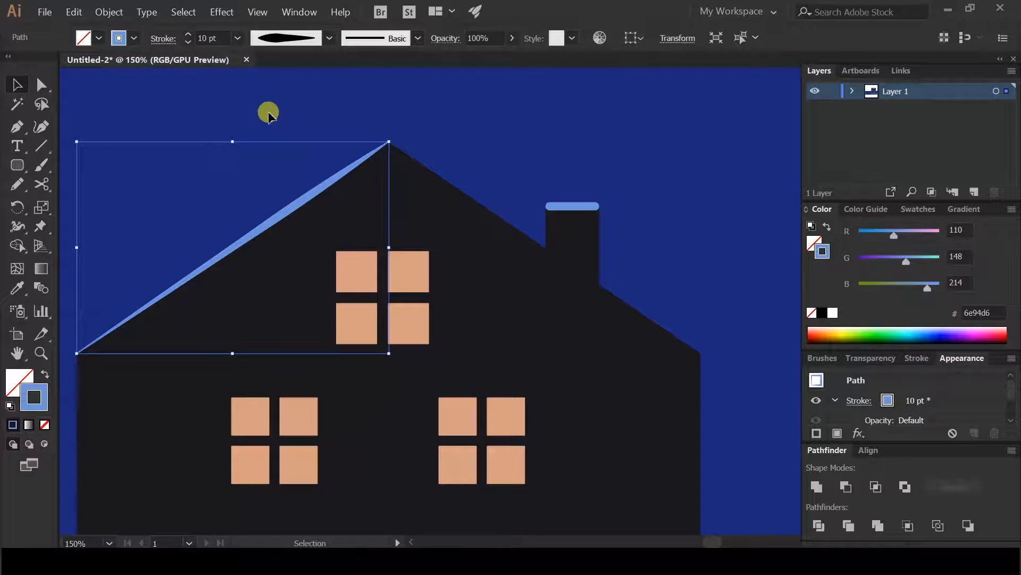
Increase the tapered roof line's stroke weight to 16 pt.
{"action": "left_click", "coordinate": [269, 114]}
{"action": "left_click", "coordinate": [334, 179]}
{"action": "left_click", "coordinate": [237, 38]}
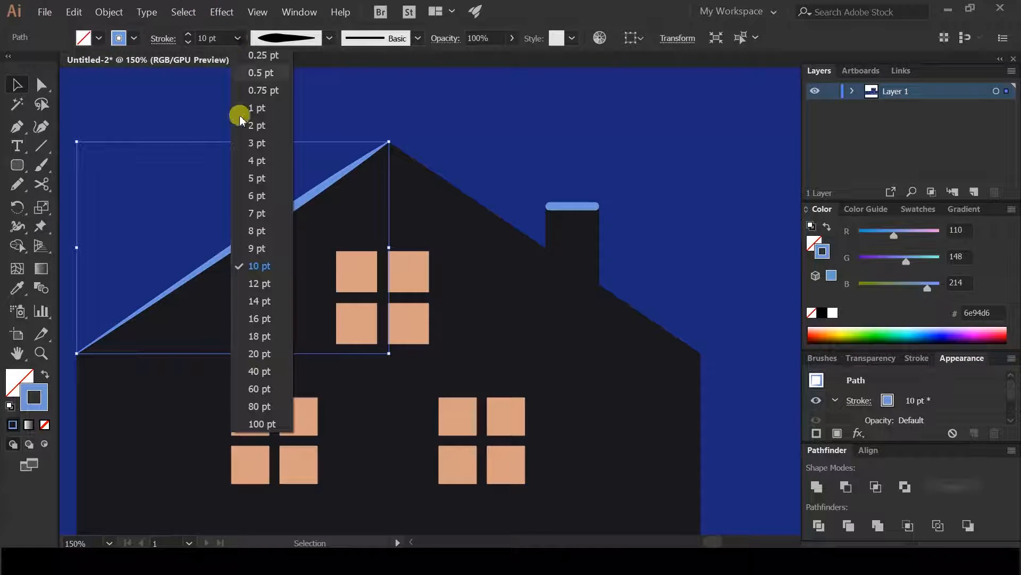
{"action": "left_click", "coordinate": [260, 318]}
{"action": "left_click", "coordinate": [230, 110]}
Reflect the snow line horizontally and place the mirrored line along the right roof slope.
{"action": "right_click", "coordinate": [296, 207]}
{"action": "mouse_move", "coordinate": [362, 369]}
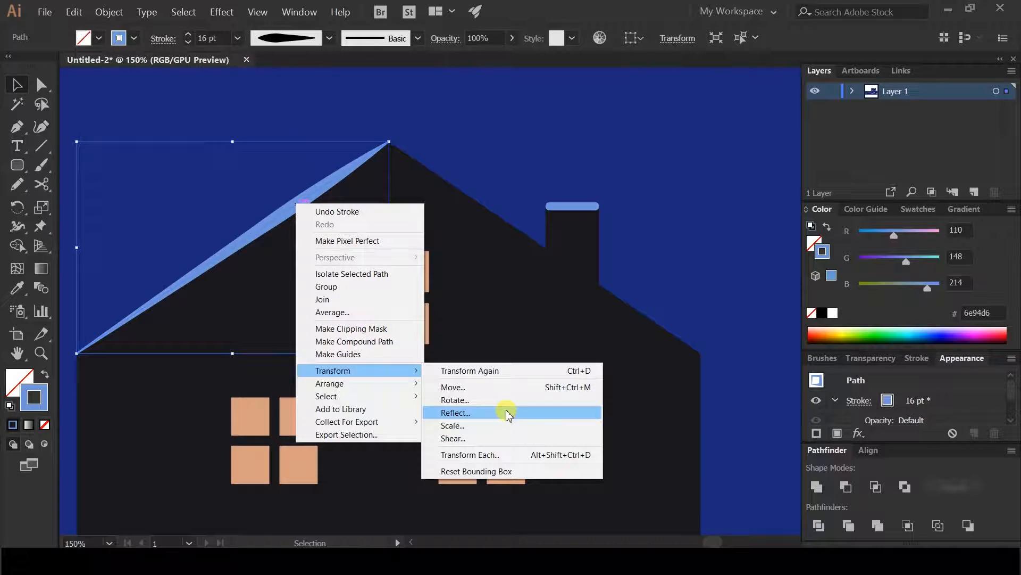
{"action": "left_click", "coordinate": [506, 412]}
{"action": "left_click", "coordinate": [53, 250]}
{"action": "left_click_drag", "start_coordinate": [240, 255], "coordinate": [552, 258]}
{"action": "left_click", "coordinate": [511, 107]}
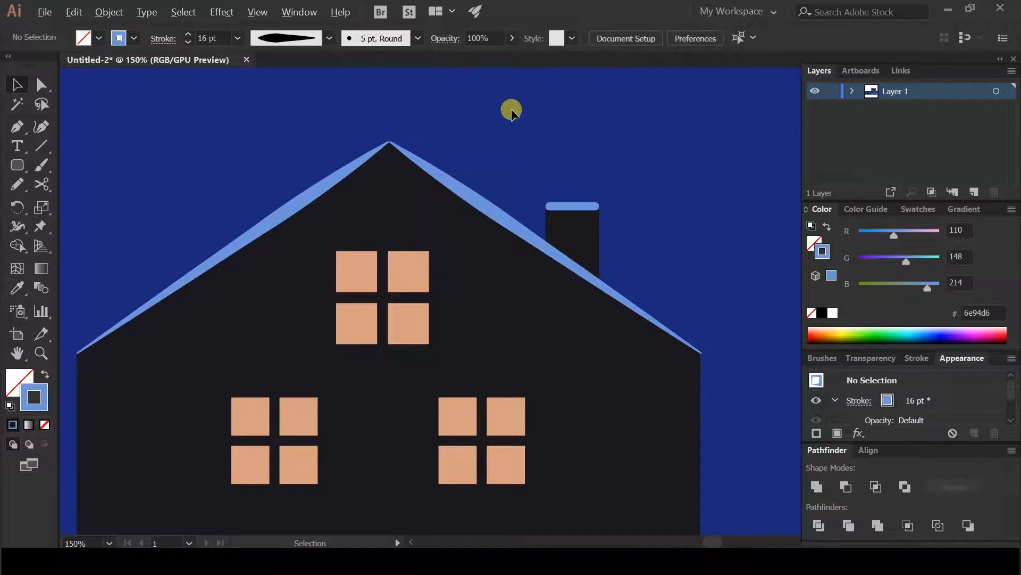
{"action": "key", "text": "ctrl+0"}
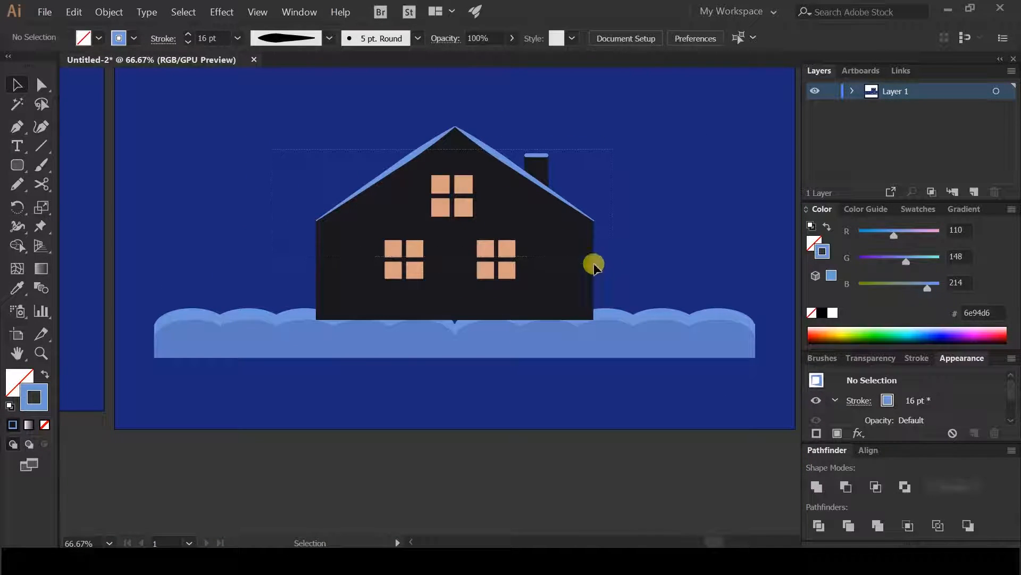
{"action": "left_click_drag", "start_coordinate": [539, 274], "coordinate": [538, 276]}
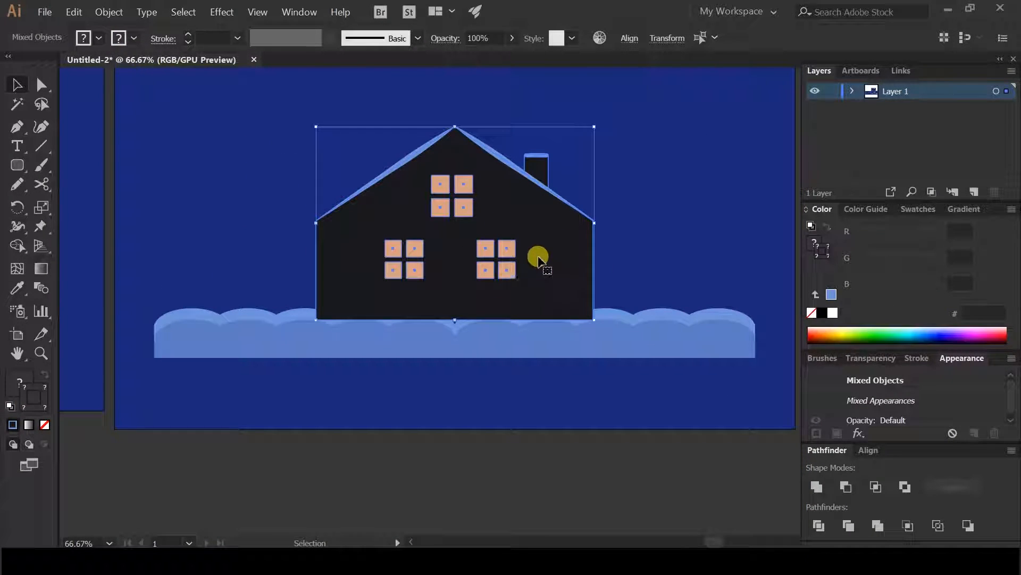
{"action": "left_click", "coordinate": [577, 113]}
{"action": "scroll", "coordinate": [551, 123], "scroll_direction": "up", "scroll_amount": 2}
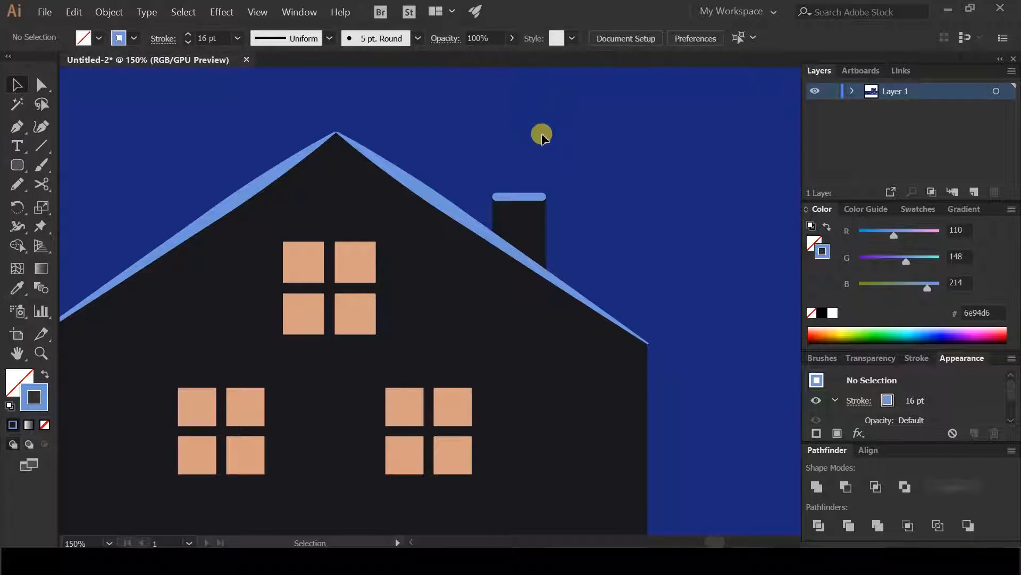
Draw a small rounded rectangle above the chimney and swap its stroke and fill so it is solid light blue.
{"action": "left_click_drag", "start_coordinate": [542, 134], "coordinate": [522, 199]}
{"action": "scroll", "coordinate": [522, 199], "scroll_direction": "down", "scroll_amount": 1}
{"action": "left_click_drag", "start_coordinate": [22, 164], "coordinate": [102, 190]}
{"action": "left_click_drag", "start_coordinate": [495, 222], "coordinate": [543, 223]}
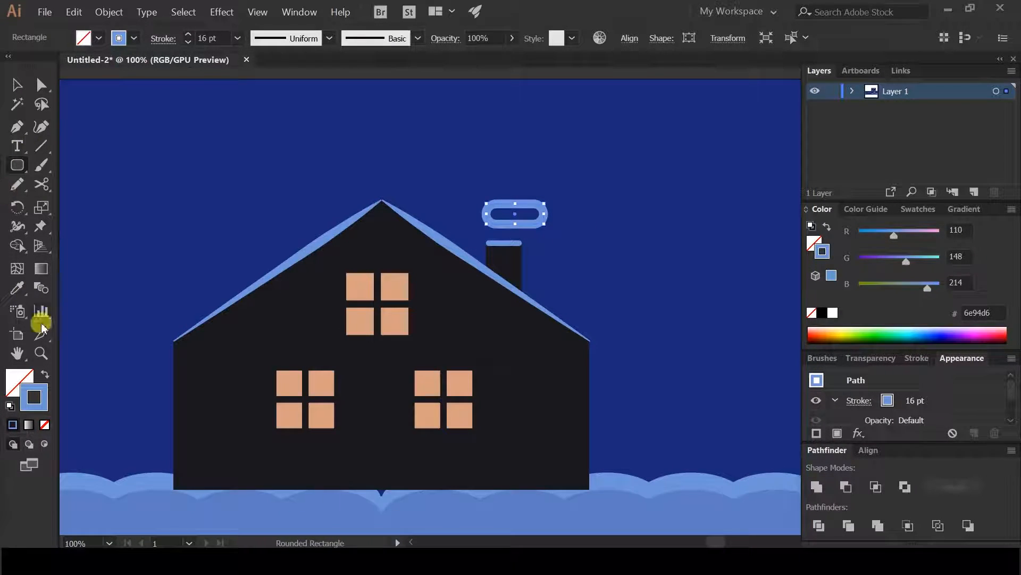
{"action": "left_click", "coordinate": [45, 374]}
{"action": "left_click", "coordinate": [17, 84]}
Stack alternately offset copies of the rounded rectangle upward as a smoke column and widen the topmost one.
{"action": "left_click_drag", "start_coordinate": [531, 218], "coordinate": [518, 123]}
{"action": "scroll", "coordinate": [513, 141], "scroll_direction": "up", "scroll_amount": 2}
{"action": "left_click_drag", "start_coordinate": [511, 161], "coordinate": [532, 143]}
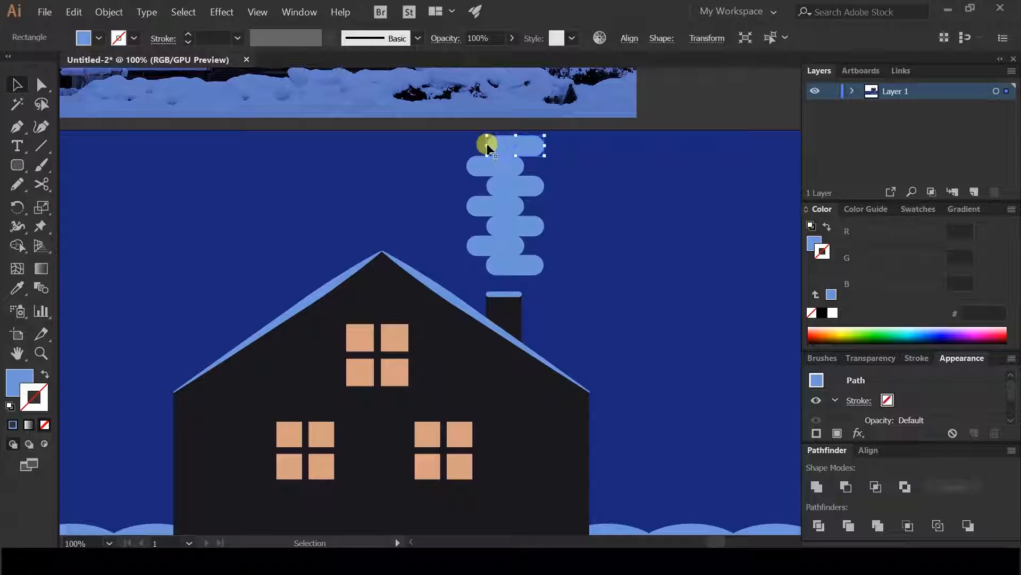
{"action": "left_click_drag", "start_coordinate": [484, 142], "coordinate": [450, 145]}
{"action": "key", "text": "ctrl+z"}
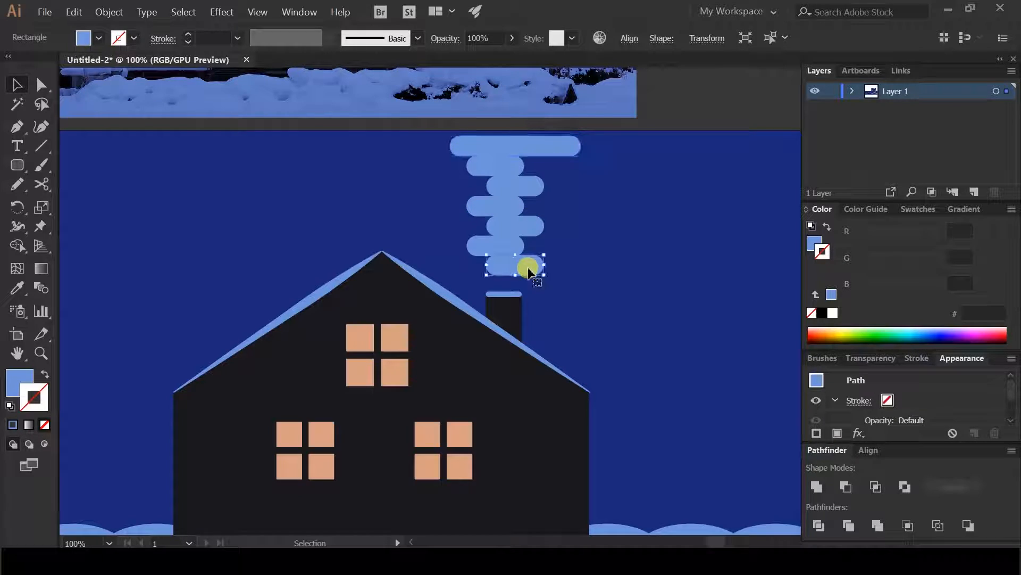
Unite the stacked smoke pieces into one shape and round the inner corners between its lobes.
{"action": "left_click_drag", "start_coordinate": [527, 269], "coordinate": [529, 272]}
{"action": "left_click", "coordinate": [819, 485]}
{"action": "key", "text": "a"}
{"action": "left_click_drag", "start_coordinate": [484, 179], "coordinate": [585, 202]}
{"action": "left_click", "coordinate": [537, 165]}
{"action": "left_click", "coordinate": [509, 164]}
{"action": "left_click_drag", "start_coordinate": [526, 160], "coordinate": [572, 205]}
{"action": "left_click_drag", "start_coordinate": [526, 161], "coordinate": [483, 287]}
{"action": "left_click", "coordinate": [475, 196]}
{"action": "scroll", "coordinate": [483, 183], "scroll_direction": "up", "scroll_amount": 2}
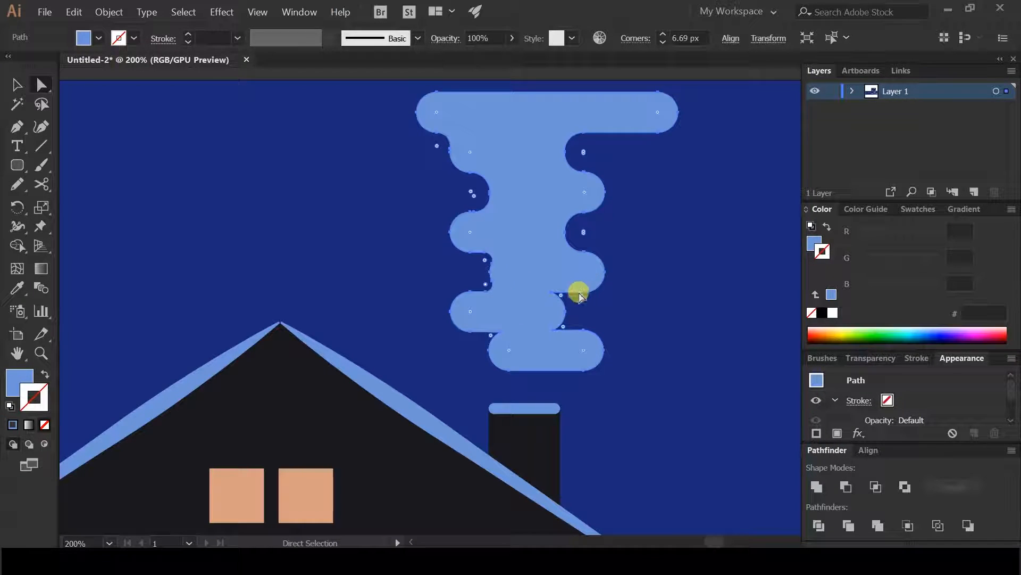
Round the remaining sharp notches near the bottom of the smoke and under its wide top bar.
{"action": "left_click_drag", "start_coordinate": [562, 299], "coordinate": [569, 326]}
{"action": "left_click_drag", "start_coordinate": [491, 338], "coordinate": [484, 340]}
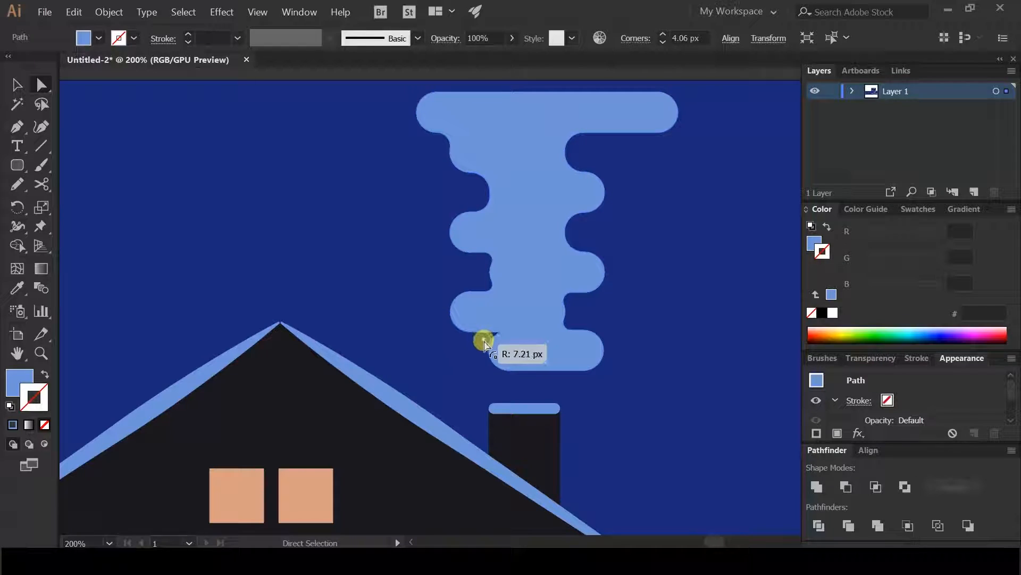
{"action": "left_click", "coordinate": [460, 349]}
{"action": "scroll", "coordinate": [515, 157], "scroll_direction": "down", "scroll_amount": 1, "text": "alt"}
{"action": "left_click", "coordinate": [487, 147]}
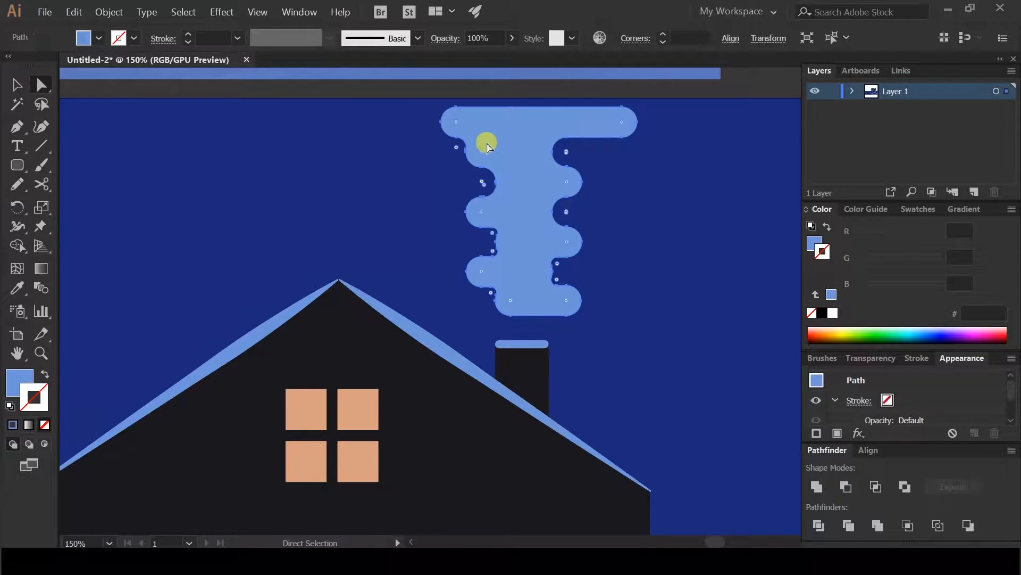
{"action": "left_click_drag", "start_coordinate": [456, 151], "coordinate": [462, 148]}
{"action": "left_click", "coordinate": [437, 155]}
Lower the smoke onto the chimney and fill it with a 90° linear gradient from blue to transparent.
{"action": "scroll", "coordinate": [455, 172], "scroll_direction": "down", "scroll_amount": 1, "text": "alt"}
{"action": "left_click", "coordinate": [20, 87]}
{"action": "left_click_drag", "start_coordinate": [509, 225], "coordinate": [509, 240]}
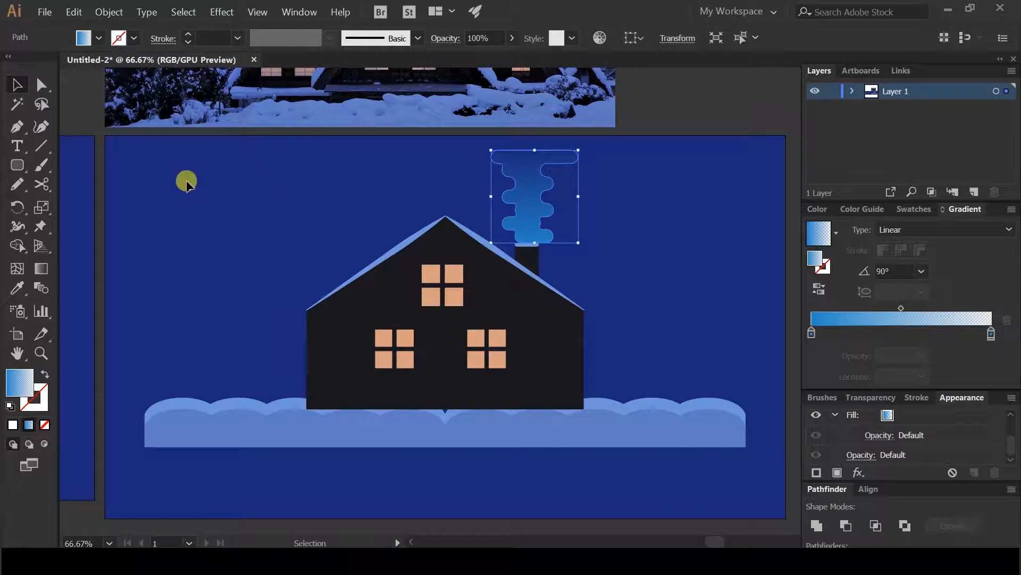
Reduce the smoke shape's opacity to 37%.
{"action": "left_click", "coordinate": [511, 39]}
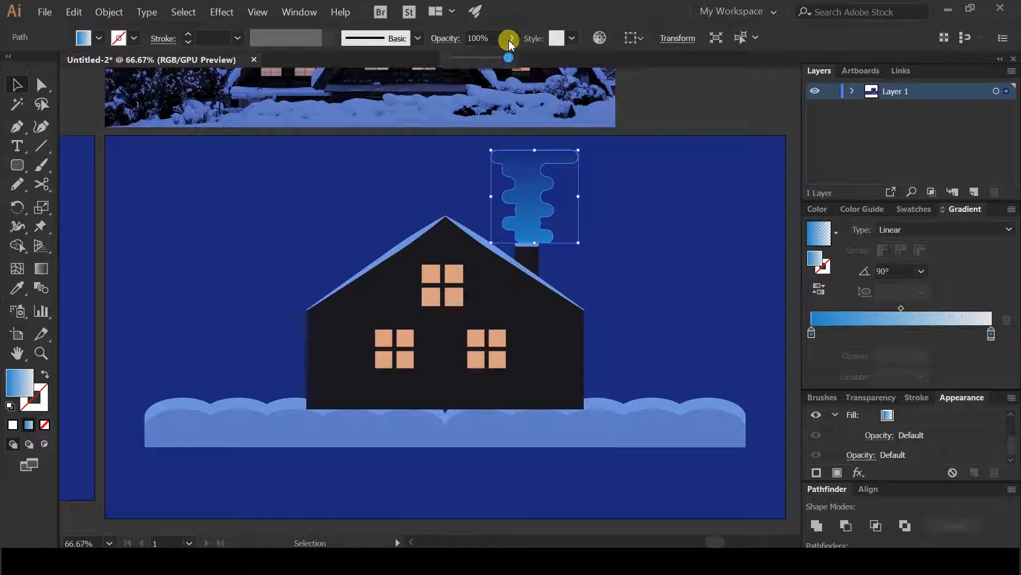
{"action": "left_click", "coordinate": [472, 61]}
{"action": "left_click", "coordinate": [656, 80]}
{"action": "left_click", "coordinate": [523, 202]}
{"action": "left_click", "coordinate": [514, 38]}
{"action": "left_click", "coordinate": [629, 78]}
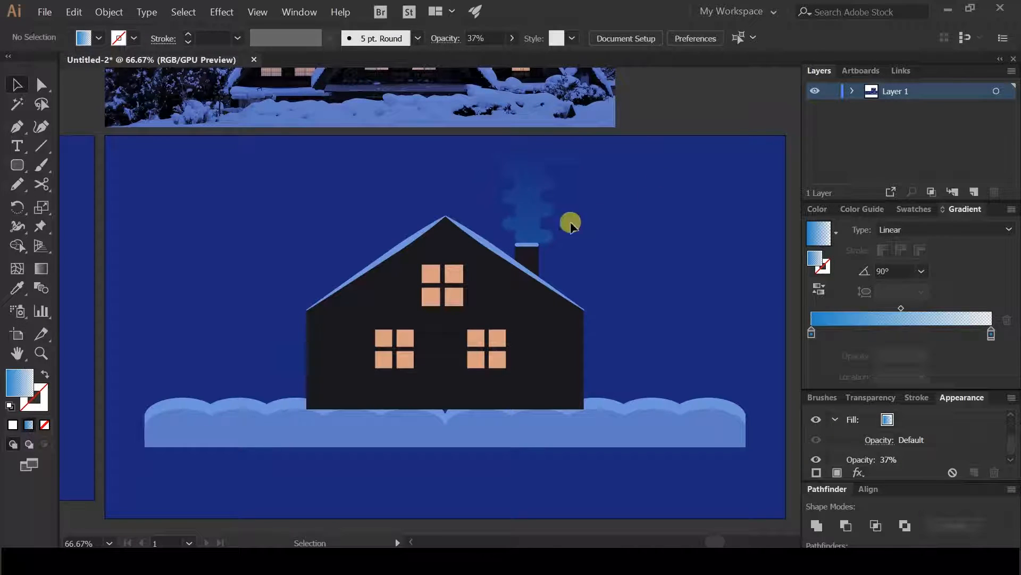
Change the solid end of the smoke's gradient to a deeper blue.
{"action": "left_click_drag", "start_coordinate": [311, 225], "coordinate": [540, 327]}
{"action": "left_click_drag", "start_coordinate": [506, 247], "coordinate": [421, 162]}
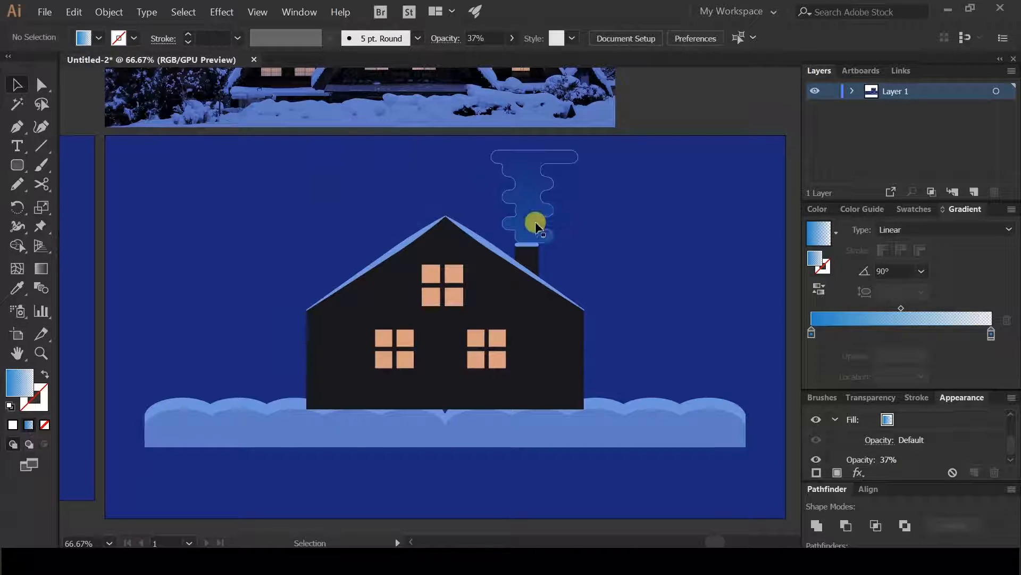
{"action": "left_click", "coordinate": [539, 224]}
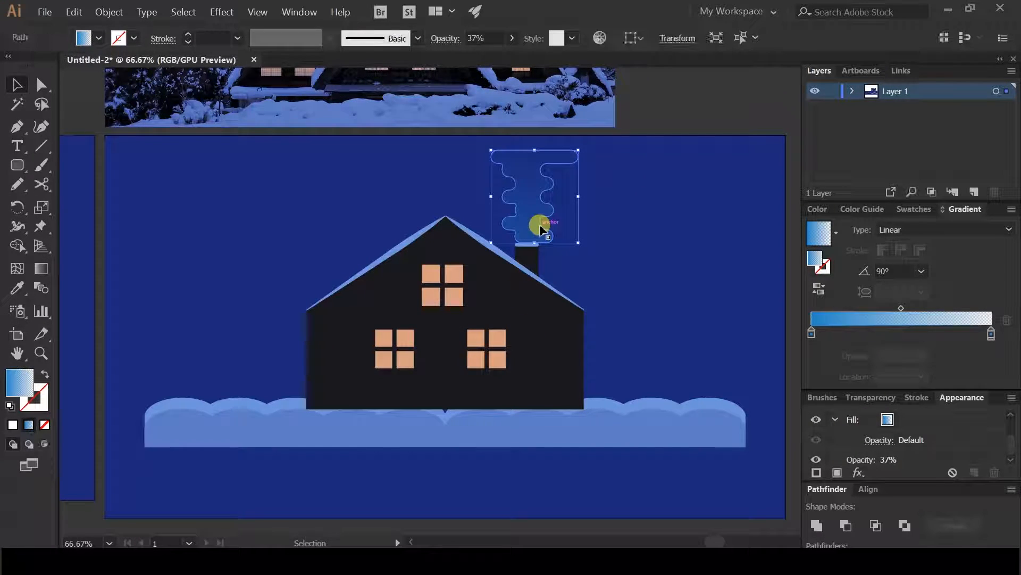
{"action": "left_click", "coordinate": [812, 335]}
{"action": "double_click", "coordinate": [811, 335]}
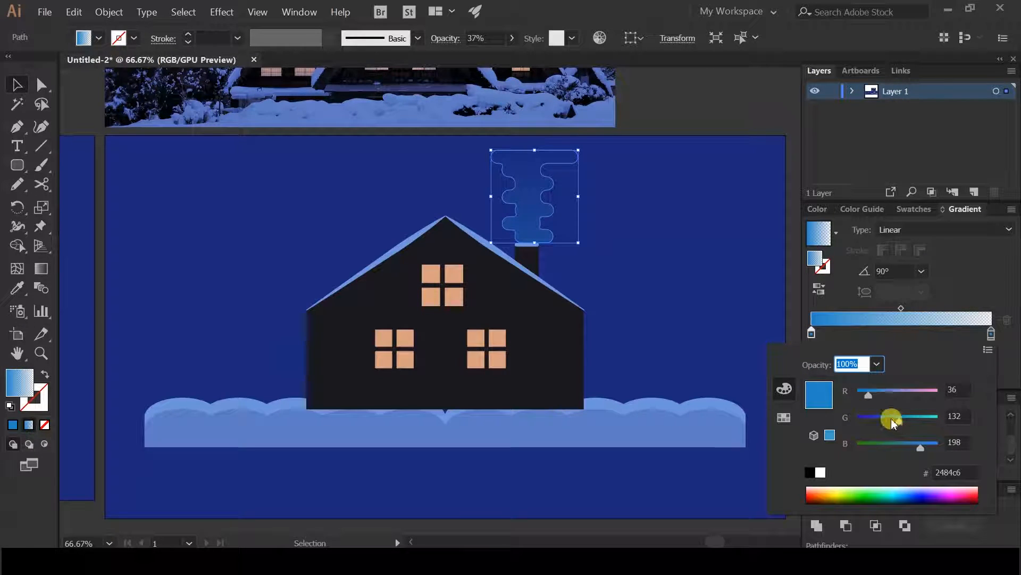
{"action": "left_click", "coordinate": [778, 293]}
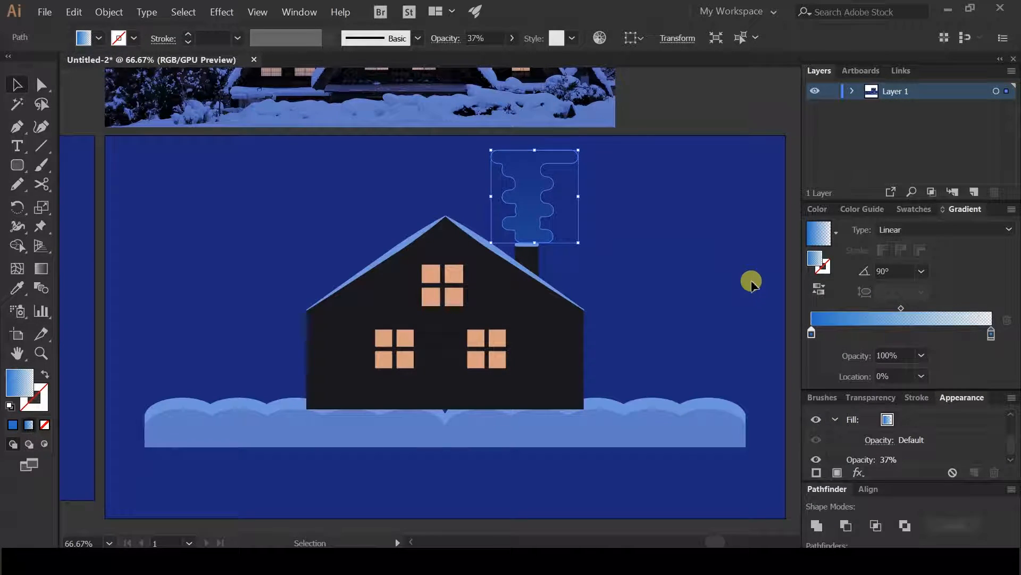
{"action": "left_click", "coordinate": [751, 283]}
Scale the whole house and its smoke down about its centre and lower it until its base meets the snow.
{"action": "left_click_drag", "start_coordinate": [346, 216], "coordinate": [539, 342]}
{"action": "left_click_drag", "start_coordinate": [584, 148], "coordinate": [535, 196]}
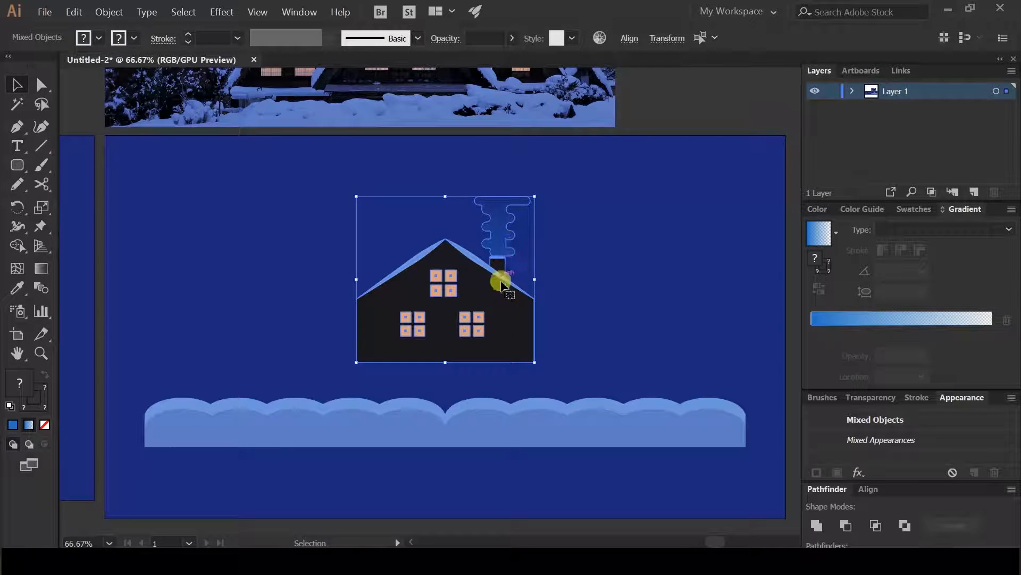
{"action": "left_click_drag", "start_coordinate": [501, 308], "coordinate": [501, 355]}
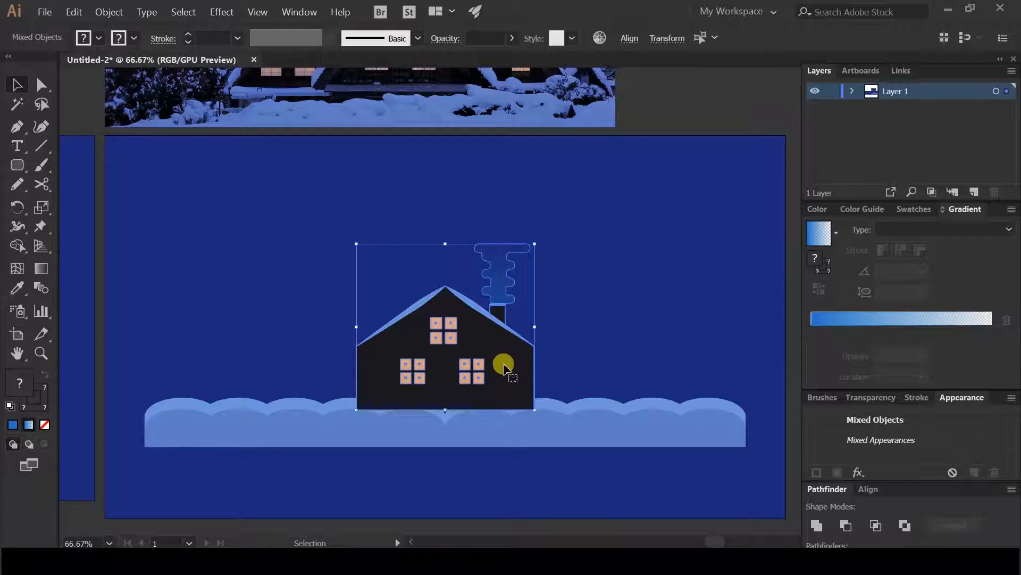
Group the two snow shapes and bring the group to the front so it covers the house's base.
{"action": "left_click", "coordinate": [563, 432]}
{"action": "left_click", "coordinate": [586, 432], "text": "shift"}
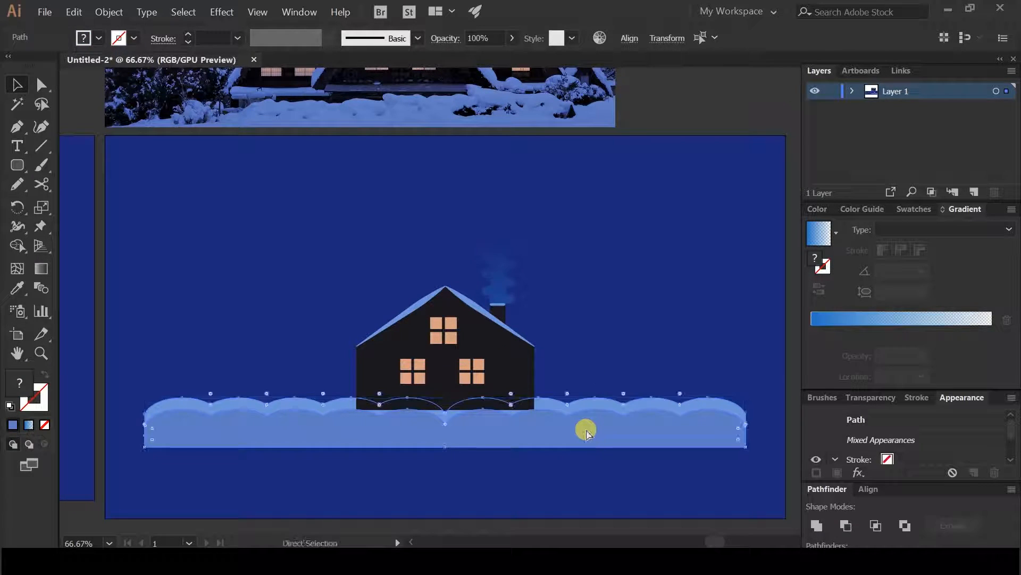
{"action": "key", "text": "ctrl+g"}
{"action": "right_click", "coordinate": [585, 420]}
{"action": "mouse_move", "coordinate": [692, 361]}
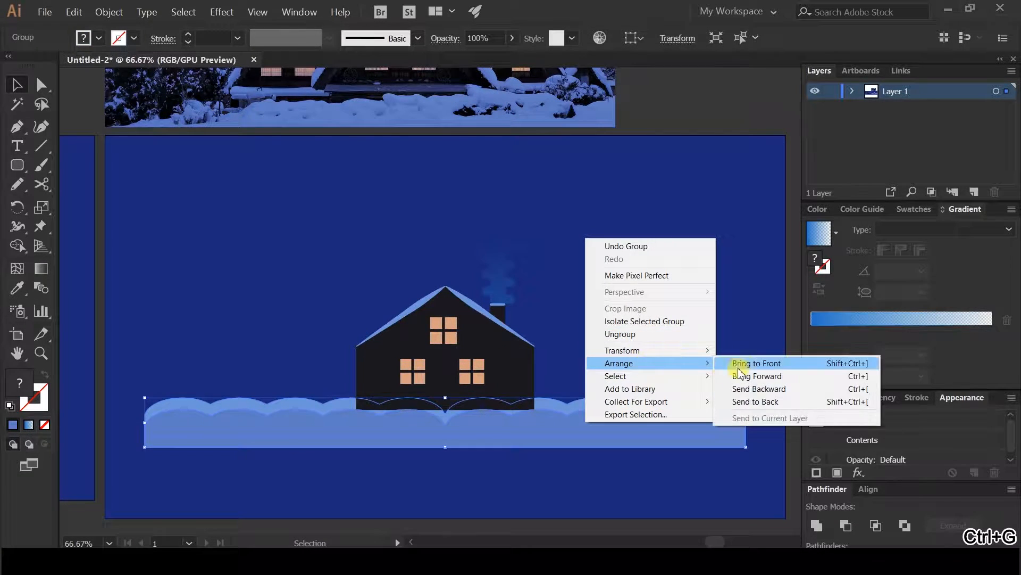
{"action": "left_click", "coordinate": [747, 362]}
{"action": "left_click", "coordinate": [683, 334]}
Enlarge the house together with its windows, chimney and smoke about its centre, keeping its base behind the snow.
{"action": "scroll", "coordinate": [318, 282], "scroll_direction": "down", "scroll_amount": 1}
{"action": "scroll", "coordinate": [327, 285], "scroll_direction": "up", "scroll_amount": 1}
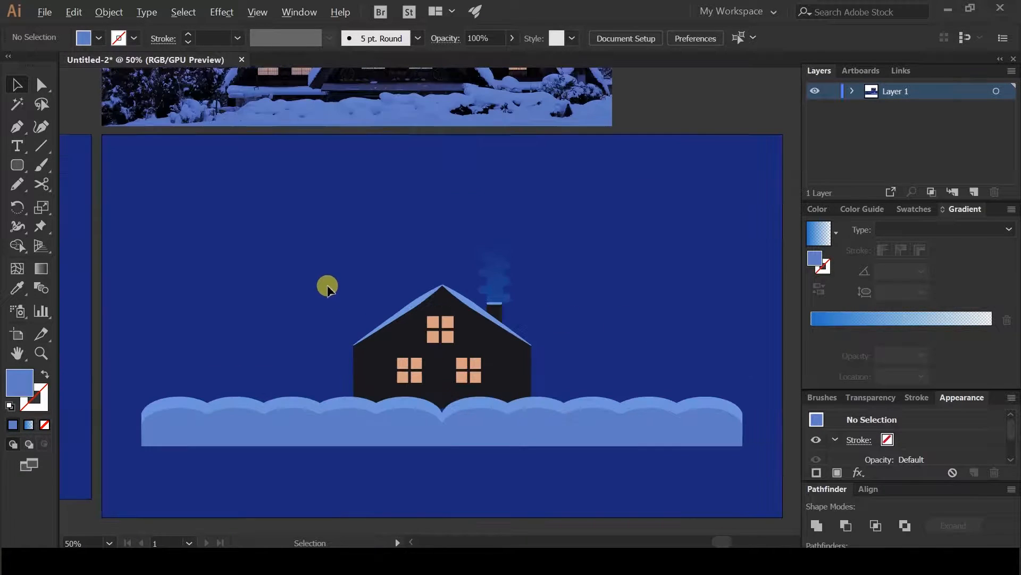
{"action": "left_click_drag", "start_coordinate": [500, 380], "coordinate": [503, 377]}
{"action": "left_click_drag", "start_coordinate": [529, 239], "coordinate": [542, 232]}
{"action": "left_click_drag", "start_coordinate": [542, 325], "coordinate": [561, 322]}
{"action": "left_click", "coordinate": [590, 308]}
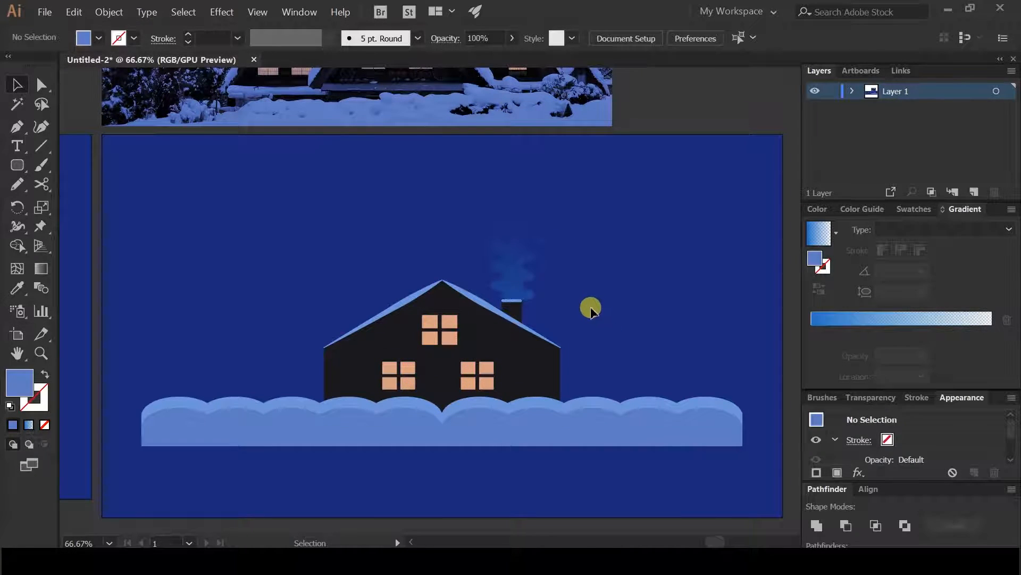
Duplicate the house to the right and scale the copy down to a smaller neighbour at the main house's side.
{"action": "scroll", "coordinate": [389, 289], "scroll_direction": "up", "scroll_amount": 1}
{"action": "left_click", "coordinate": [527, 387]}
{"action": "left_click_drag", "start_coordinate": [527, 387], "coordinate": [671, 380]}
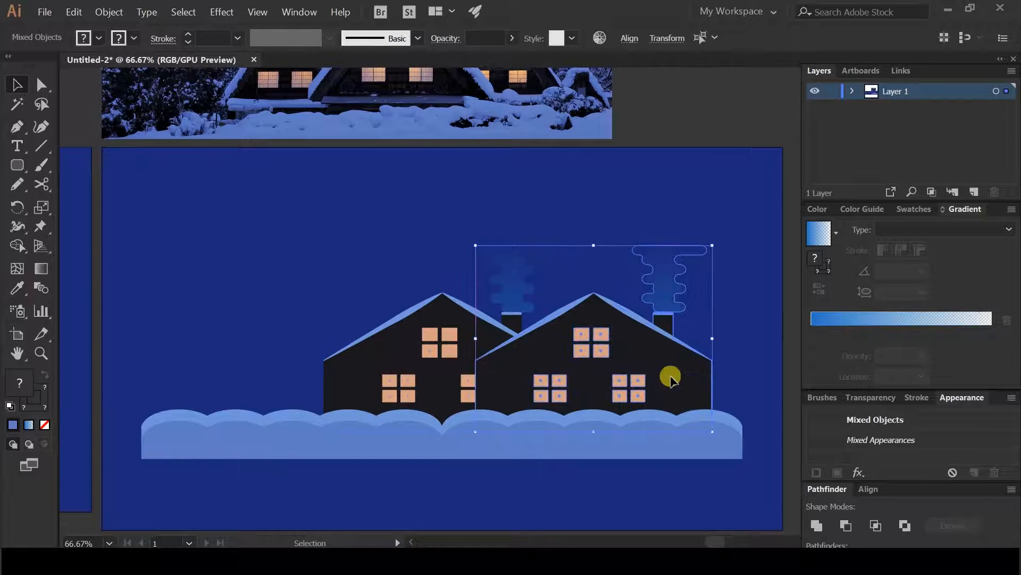
{"action": "left_click_drag", "start_coordinate": [473, 246], "coordinate": [552, 305]}
{"action": "left_click_drag", "start_coordinate": [229, 286], "coordinate": [20, 294]}
{"action": "mouse_move", "coordinate": [466, 398]}
{"action": "left_mouse_down"}
{"action": "mouse_move", "coordinate": [465, 387]}
{"action": "mouse_move", "coordinate": [449, 388]}
{"action": "mouse_move", "coordinate": [459, 399]}
{"action": "left_mouse_up"}
{"action": "scroll", "coordinate": [286, 299], "scroll_direction": "down", "scroll_amount": 1}
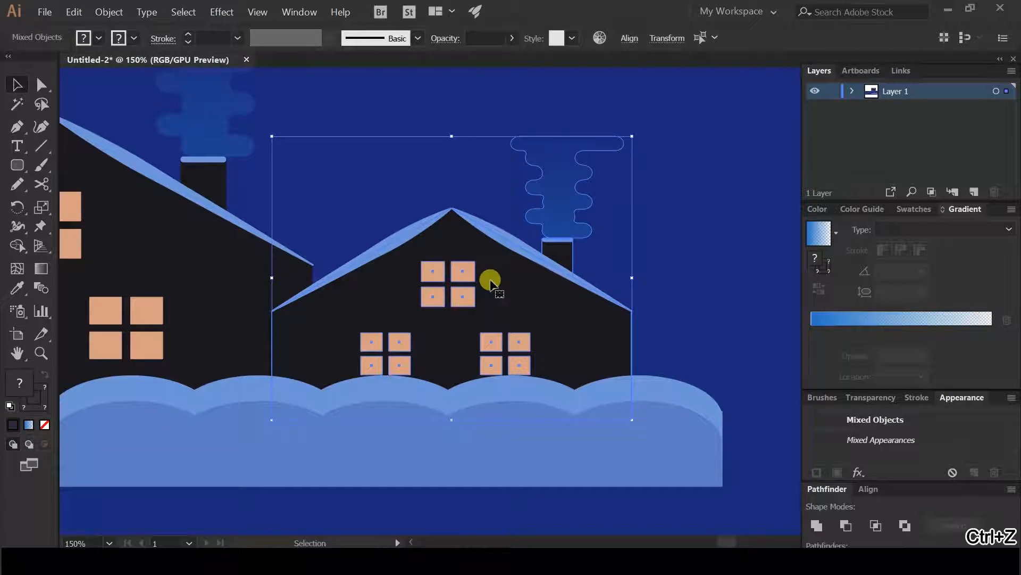
Isolate the small house's wall shape and lighten its fill to 20% brightness (#2c2b33).
{"action": "double_click", "coordinate": [489, 282]}
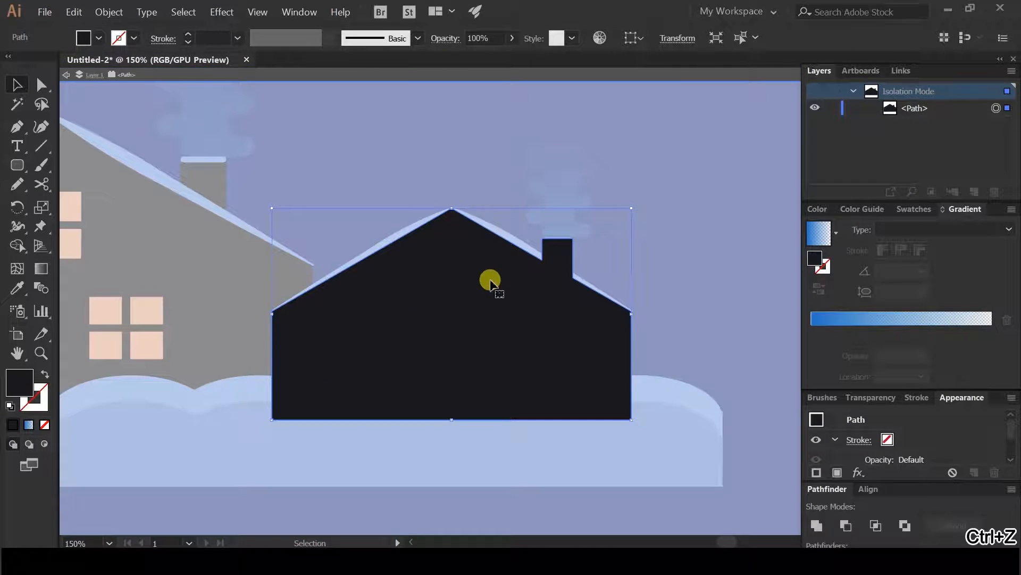
{"action": "key", "text": "ctrl+minus"}
{"action": "key", "text": "ctrl+minus"}
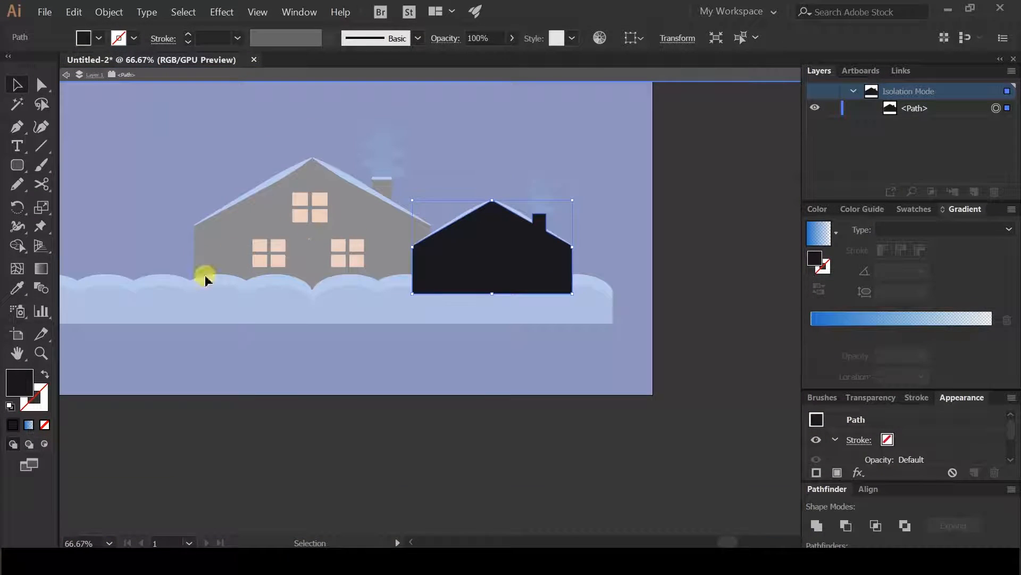
{"action": "double_click", "coordinate": [22, 393]}
{"action": "left_click", "coordinate": [332, 171]}
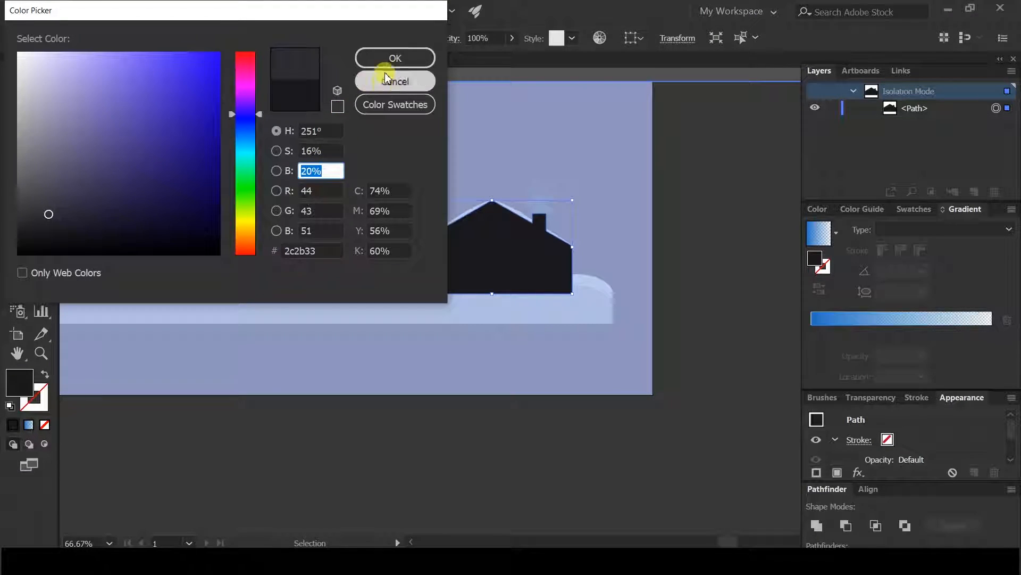
{"action": "left_click", "coordinate": [395, 58]}
{"action": "double_click", "coordinate": [498, 143]}
{"action": "scroll", "coordinate": [476, 156], "scroll_direction": "down", "scroll_amount": 1}
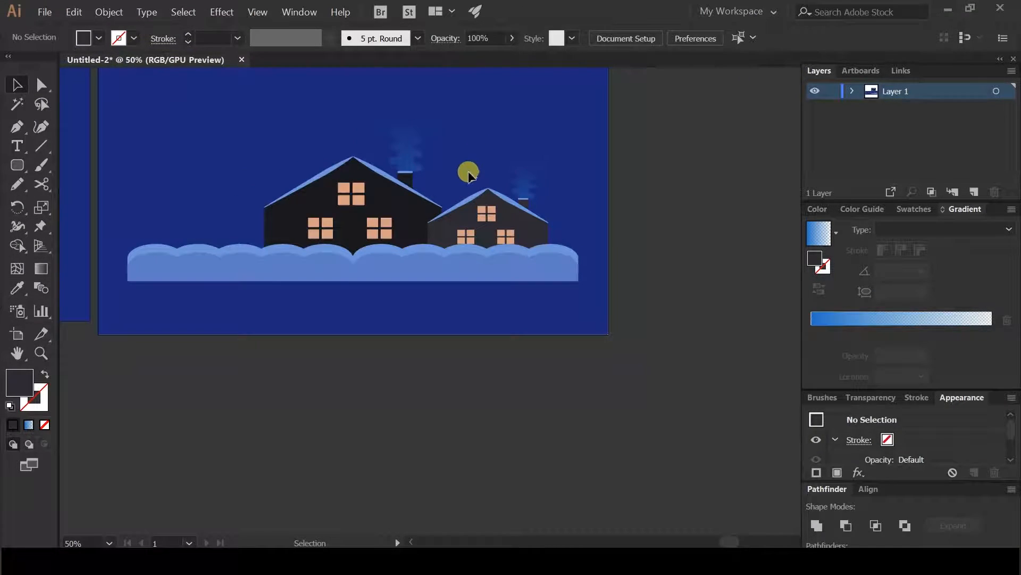
Select all parts of the small house and send them backward one level.
{"action": "left_click_drag", "start_coordinate": [467, 172], "coordinate": [450, 219]}
{"action": "scroll", "coordinate": [457, 213], "scroll_direction": "up", "scroll_amount": 2}
{"action": "left_click", "coordinate": [433, 306]}
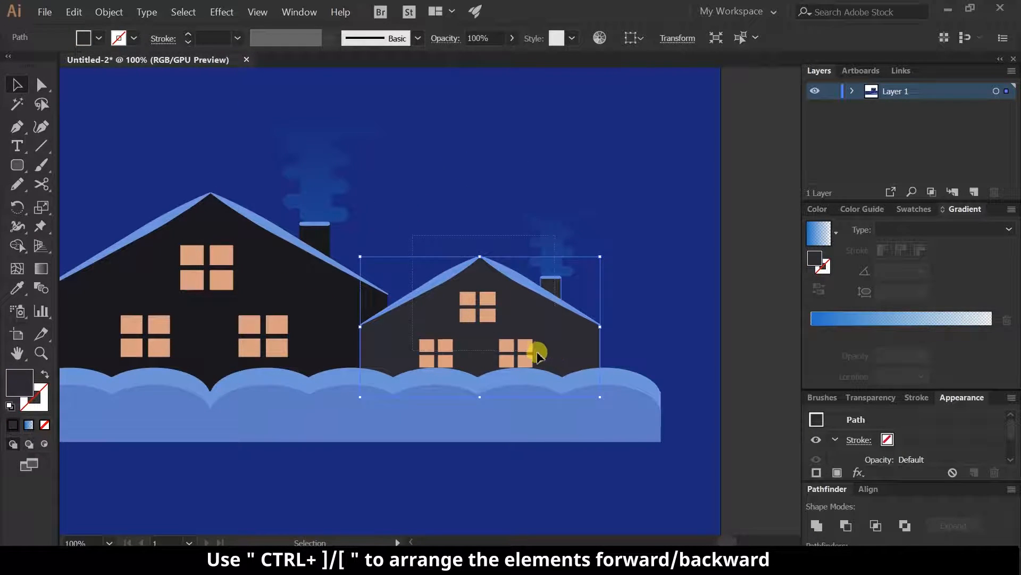
{"action": "left_click_drag", "start_coordinate": [548, 353], "coordinate": [551, 357]}
{"action": "right_click", "coordinate": [504, 314]}
{"action": "mouse_move", "coordinate": [556, 425]}
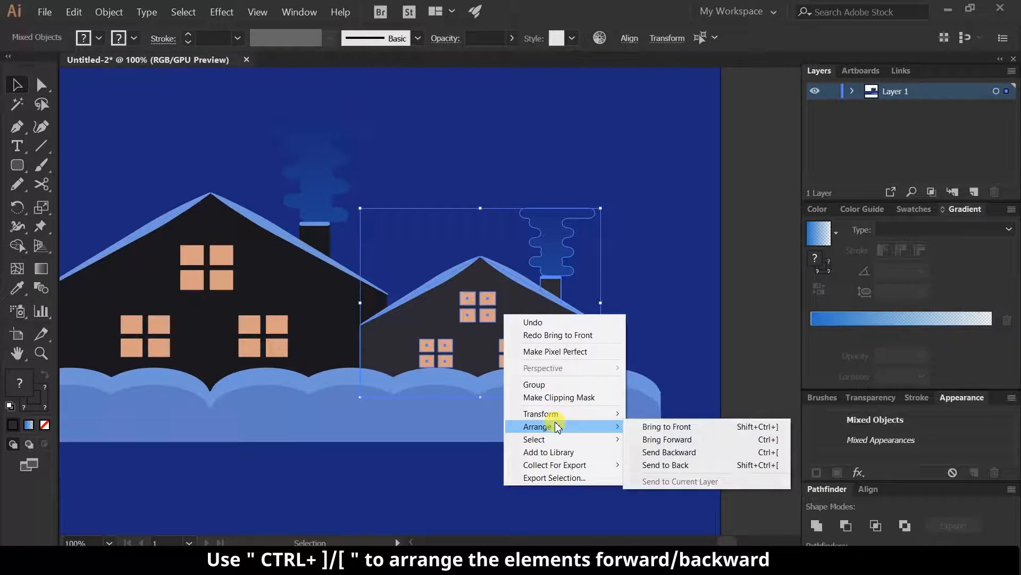
{"action": "left_click", "coordinate": [702, 456]}
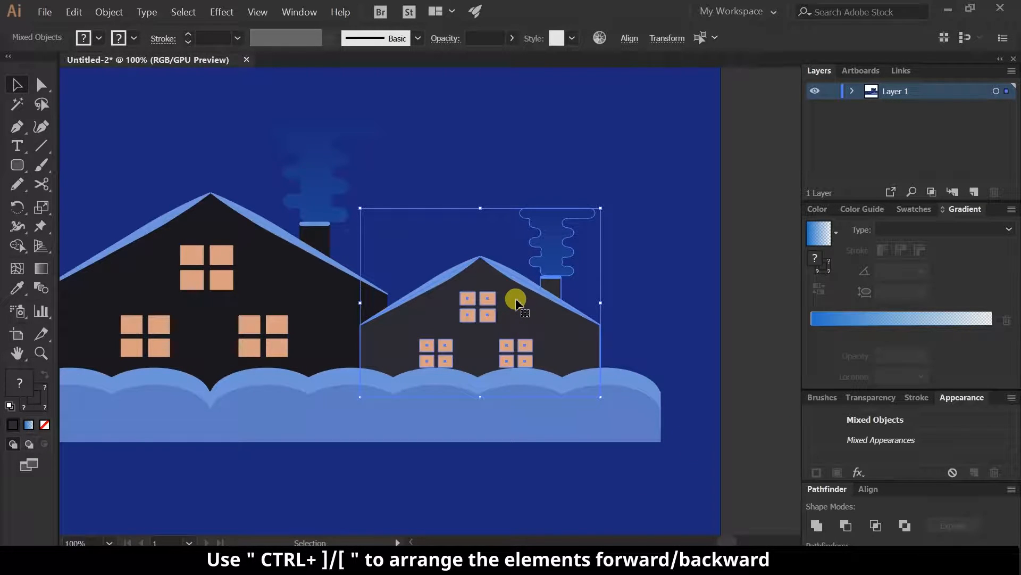
Adjust the small house's stacking order until it sits behind the large house but in front of the background.
{"action": "key", "text": "ctrl"}
{"action": "key", "text": "ctrl+bracketleft"}
{"action": "key", "text": "ctrl+bracketleft"}
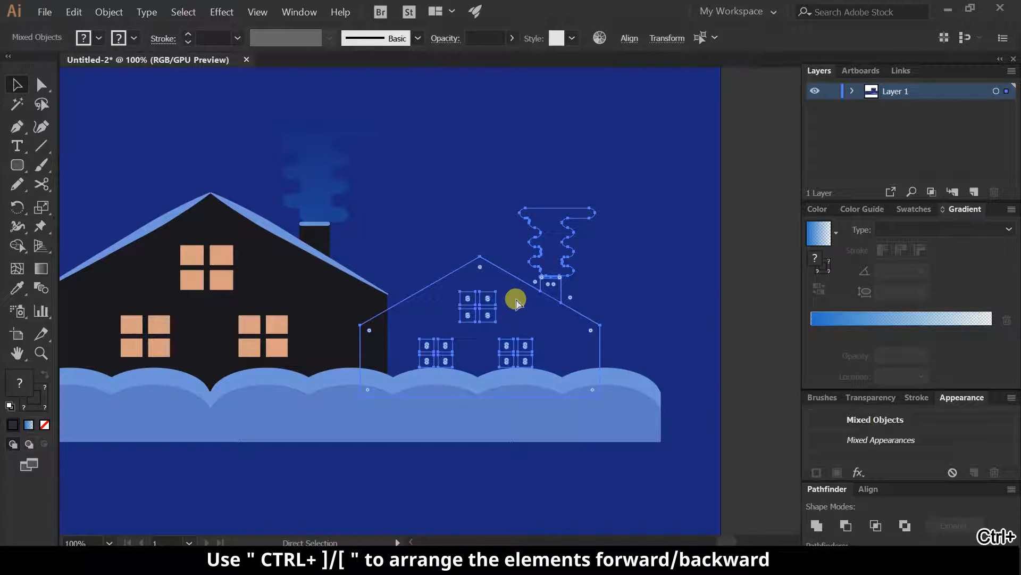
{"action": "key", "text": "ctrl+bracketright"}
{"action": "left_click", "coordinate": [493, 110]}
{"action": "key", "text": "space"}
{"action": "left_click_drag", "start_coordinate": [267, 284], "coordinate": [548, 297]}
{"action": "left_click_drag", "start_coordinate": [187, 277], "coordinate": [346, 287]}
{"action": "key", "text": "ctrl+minus"}
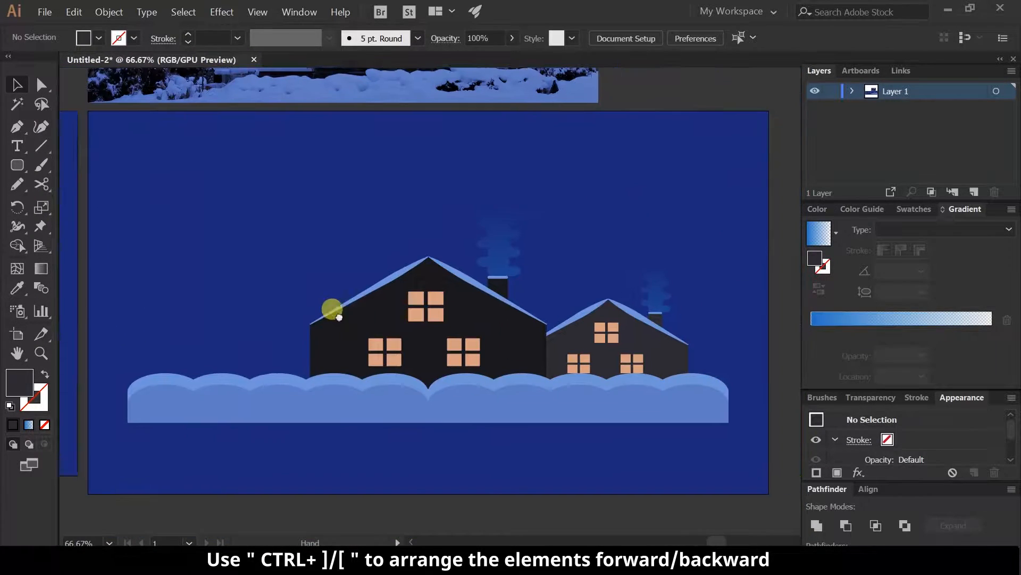
Group all parts of the small house, including its windows, walls, roof snow, chimney and smoke.
{"action": "left_click_drag", "start_coordinate": [650, 356], "coordinate": [653, 358]}
{"action": "left_click", "coordinate": [655, 233]}
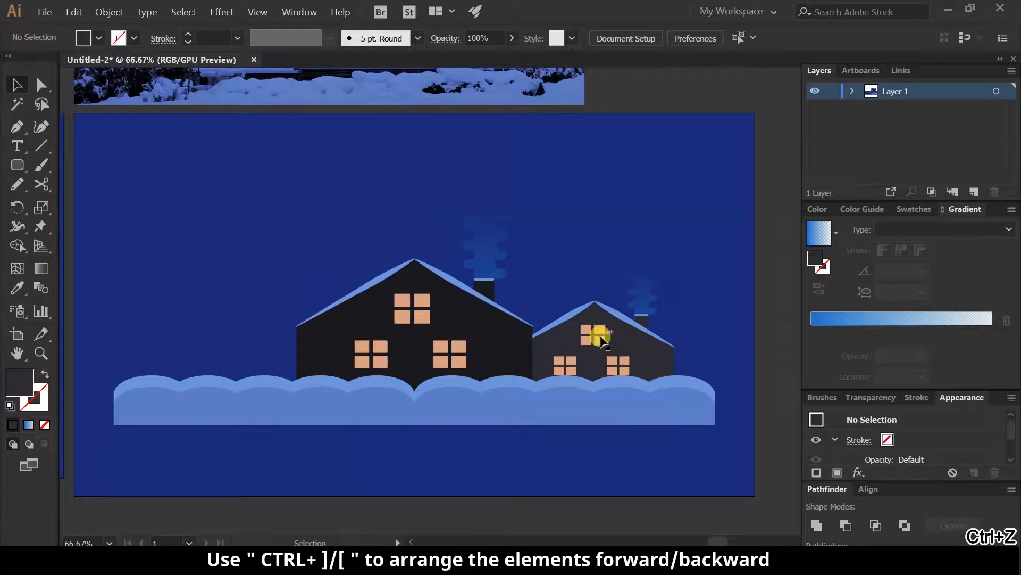
{"action": "scroll", "coordinate": [598, 343], "scroll_direction": "up", "scroll_amount": 1}
{"action": "left_click", "coordinate": [616, 343]}
{"action": "left_click", "coordinate": [653, 369], "text": "shift"}
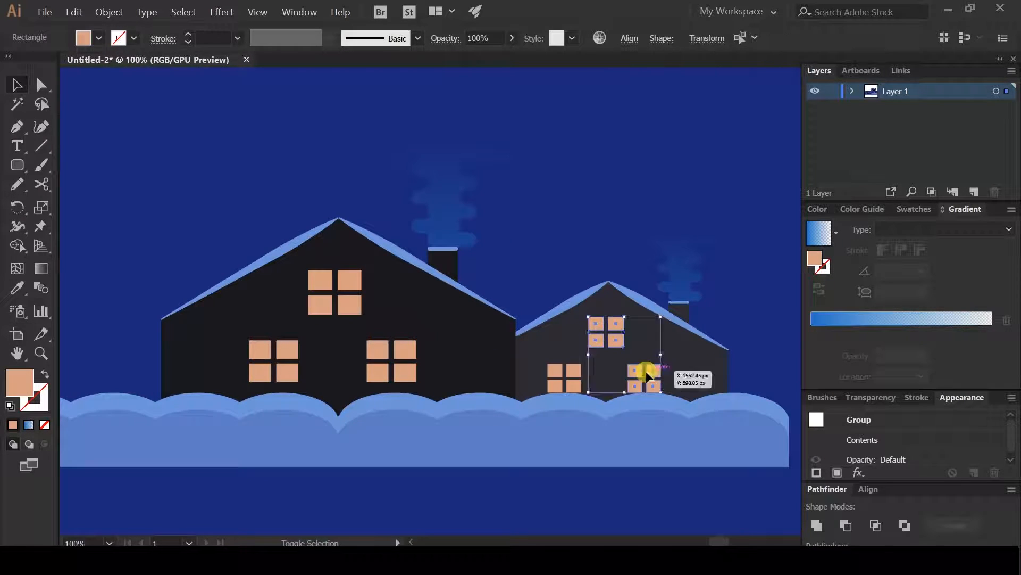
{"action": "left_click", "coordinate": [570, 375], "text": "shift"}
{"action": "left_click", "coordinate": [533, 345], "text": "shift"}
{"action": "key", "text": "ctrl+g"}
{"action": "left_click_drag", "start_coordinate": [528, 318], "coordinate": [529, 272]}
{"action": "key", "text": "ctrl+g"}
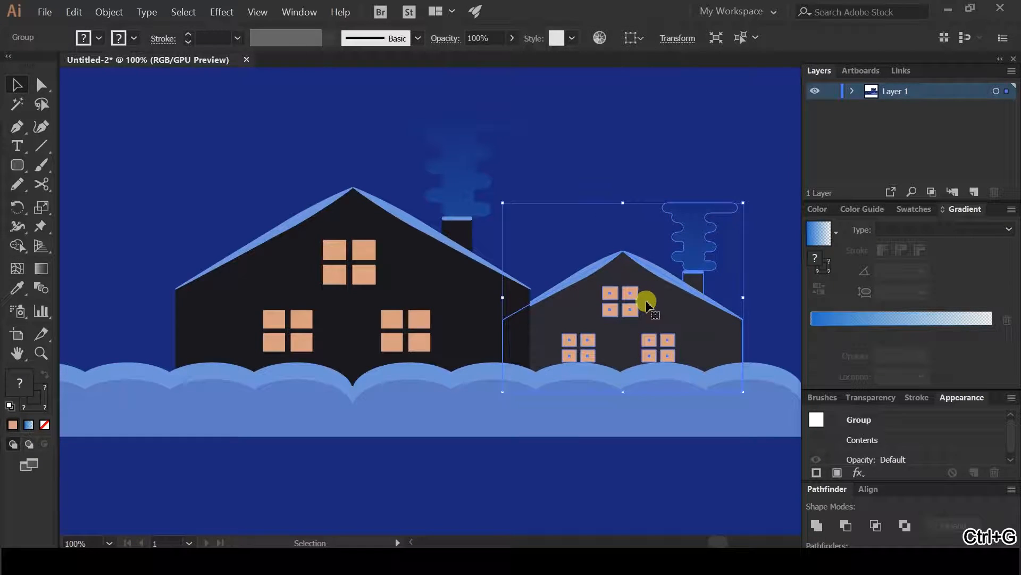
Place a copy of the grouped small house on the opposite, left-hand side of the large house.
{"action": "scroll", "coordinate": [534, 270], "scroll_direction": "left", "scroll_amount": 3}
{"action": "left_click_drag", "start_coordinate": [659, 316], "coordinate": [117, 301]}
{"action": "left_click", "coordinate": [207, 145]}
{"action": "scroll", "coordinate": [199, 151], "scroll_direction": "down", "scroll_amount": 1}
{"action": "left_click_drag", "start_coordinate": [198, 152], "coordinate": [219, 248]}
{"action": "left_click_drag", "start_coordinate": [426, 251], "coordinate": [349, 275]}
{"action": "scroll", "coordinate": [351, 261], "scroll_direction": "down", "scroll_amount": 1}
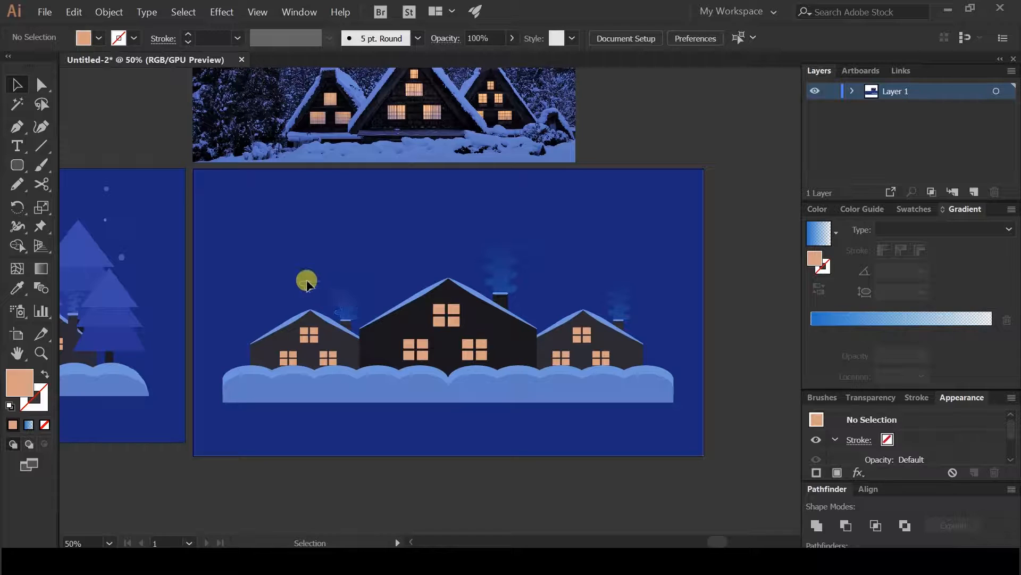
Widen the snow bank symmetrically so it extends farther past both small houses.
{"action": "scroll", "coordinate": [537, 314], "scroll_direction": "right", "scroll_amount": 4}
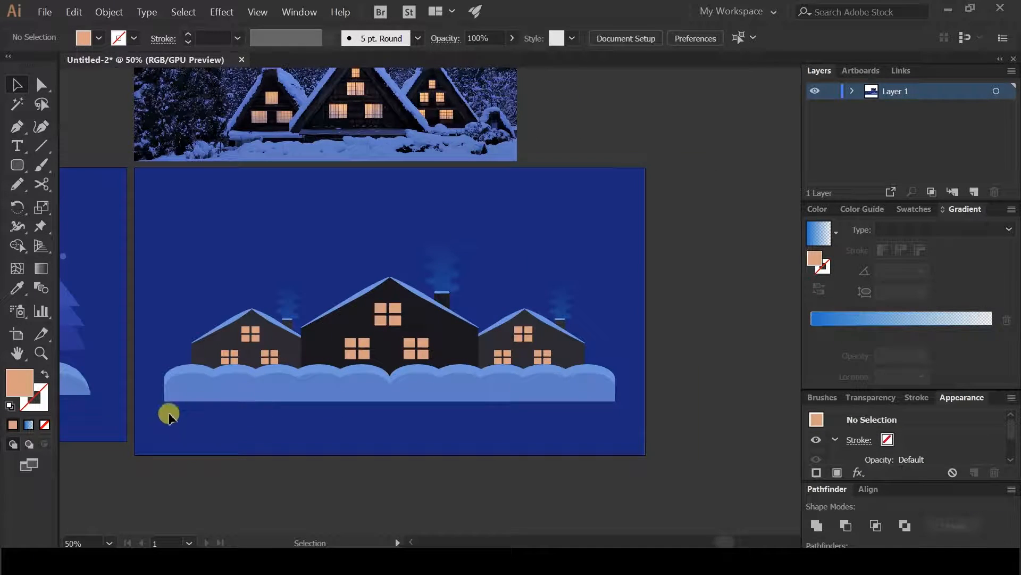
{"action": "left_click_drag", "start_coordinate": [610, 407], "coordinate": [626, 384]}
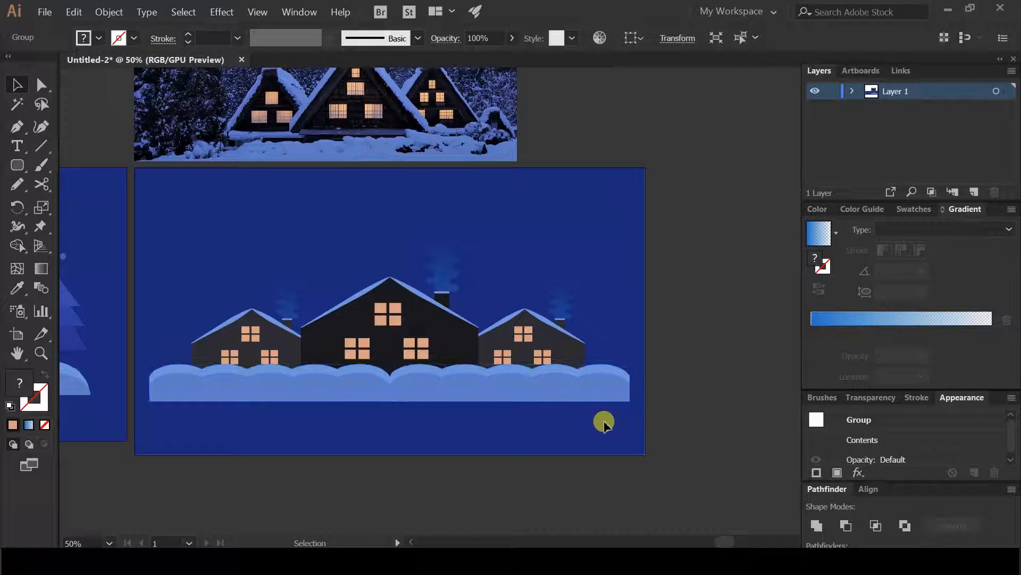
{"action": "left_click", "coordinate": [604, 422]}
{"action": "scroll", "coordinate": [556, 438], "scroll_direction": "up", "scroll_amount": 1}
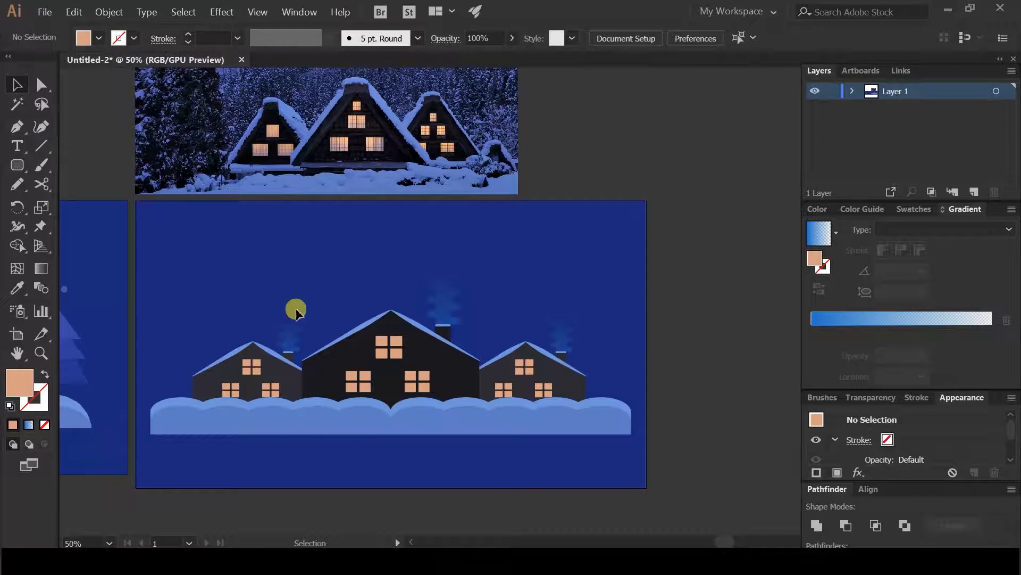
Draw a triangle above the left small house with the Polygon tool, reducing the sides to three.
{"action": "left_click", "coordinate": [18, 169]}
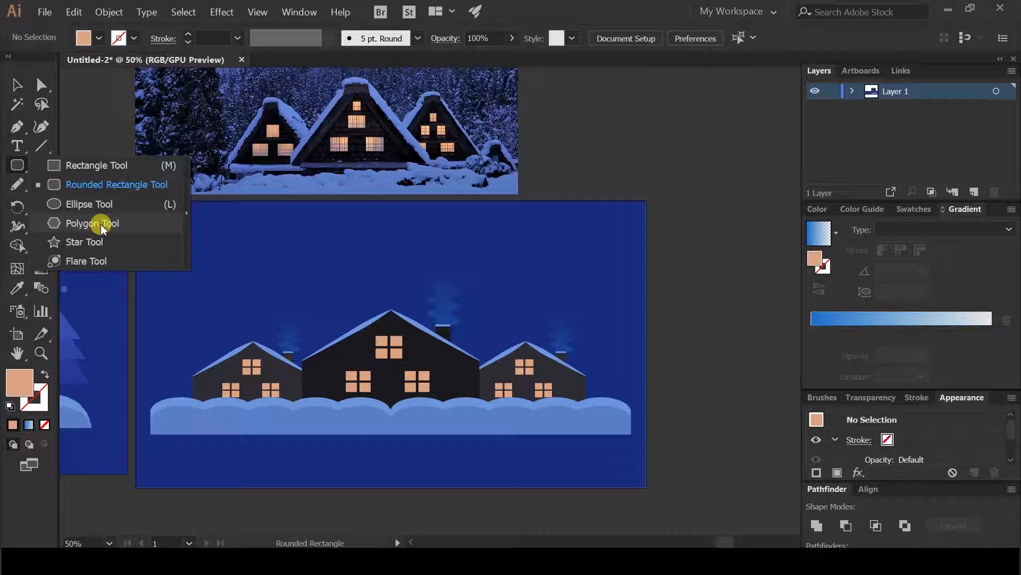
{"action": "left_click", "coordinate": [101, 225]}
{"action": "left_click_drag", "start_coordinate": [231, 235], "coordinate": [278, 267]}
{"action": "key", "text": "Down"}
{"action": "key", "text": "Down"}
{"action": "key", "text": "Down"}
Fill the triangle with the blue sampled from the front tree's top tier in the finished illustration.
{"action": "left_click_drag", "start_coordinate": [97, 208], "coordinate": [301, 208]}
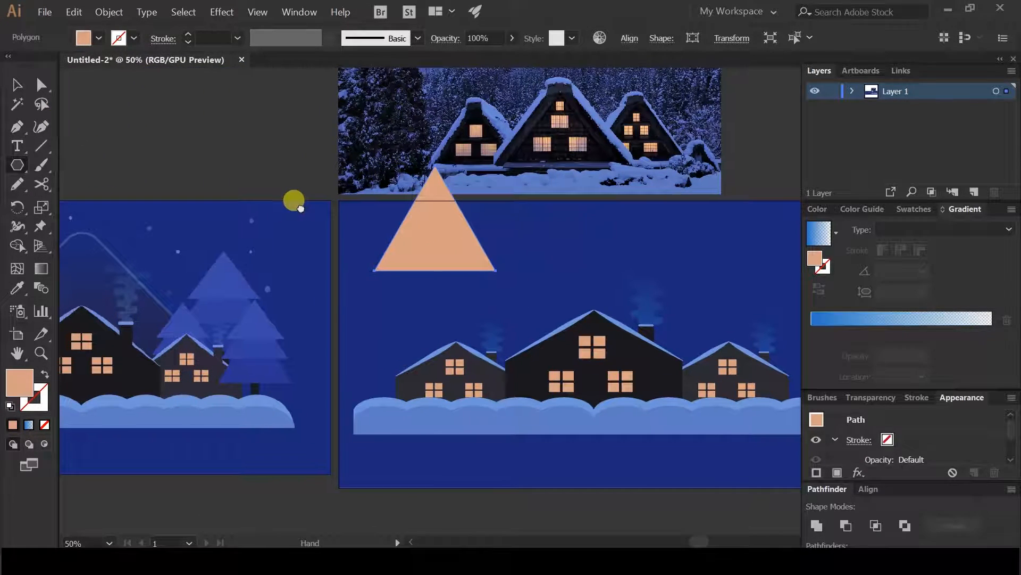
{"action": "key", "text": "i"}
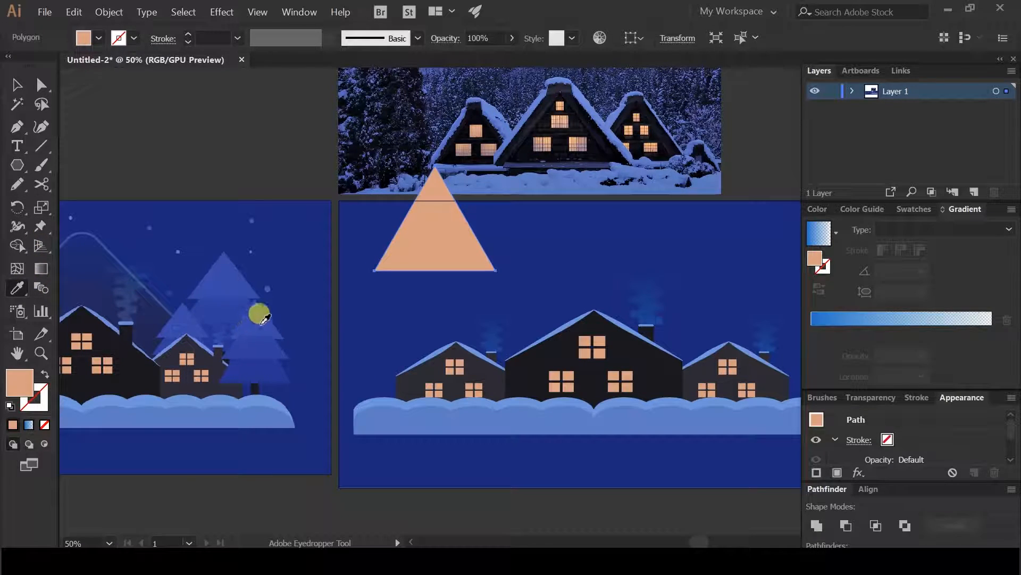
{"action": "left_click", "coordinate": [264, 316]}
Duplicate the triangle slightly lower and fill the copy with the blue of the reference tree's middle tier.
{"action": "left_click", "coordinate": [17, 84]}
{"action": "left_click_drag", "start_coordinate": [455, 245], "coordinate": [456, 280]}
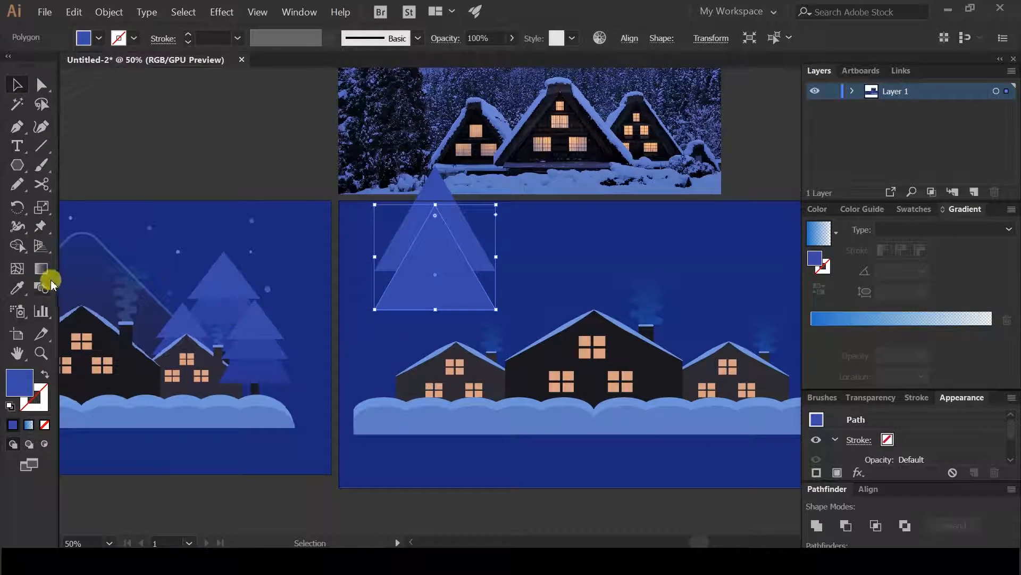
{"action": "key", "text": "i"}
{"action": "left_click", "coordinate": [273, 344]}
Add a third triangle copy below the second and fill it with the darker blue of the reference tree's bottom tier.
{"action": "left_click", "coordinate": [13, 86]}
{"action": "left_click_drag", "start_coordinate": [456, 296], "coordinate": [463, 339]}
{"action": "key", "text": "i"}
{"action": "left_click", "coordinate": [197, 335]}
{"action": "left_click", "coordinate": [277, 363]}
{"action": "key", "text": "v"}
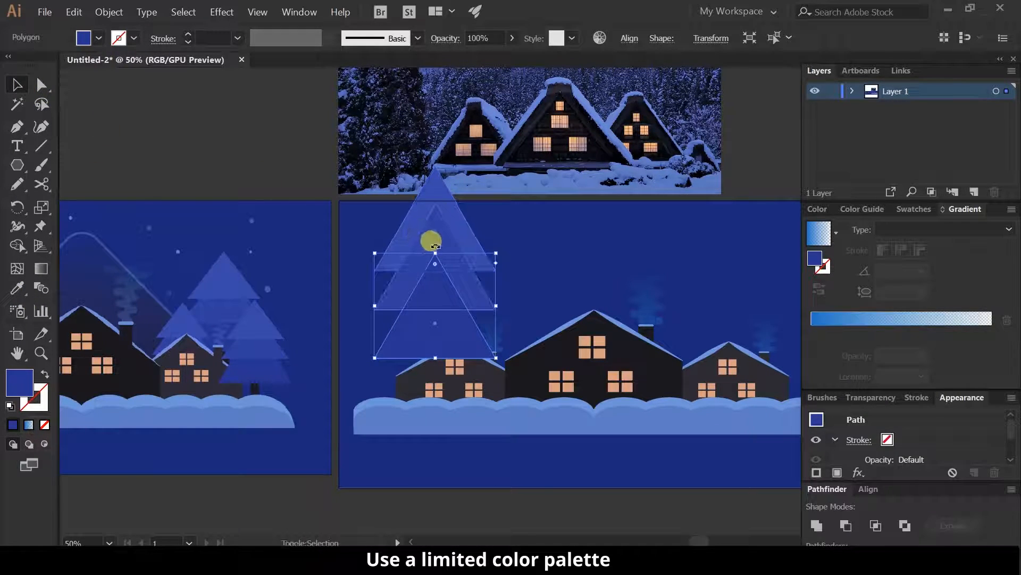
Select all three stacked triangles and move them together down to the empty area below the artboards.
{"action": "left_click", "coordinate": [442, 214], "text": "shift"}
{"action": "scroll", "coordinate": [420, 279], "scroll_direction": "down", "scroll_amount": 3}
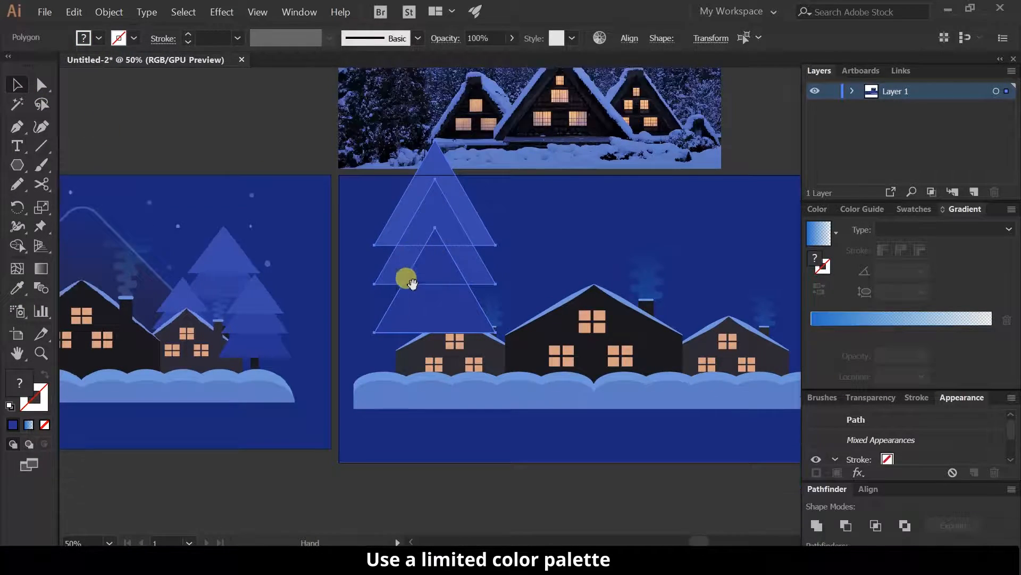
{"action": "left_click_drag", "start_coordinate": [436, 280], "coordinate": [336, 407]}
{"action": "scroll", "coordinate": [337, 407], "scroll_direction": "down", "scroll_amount": 4}
{"action": "left_click_drag", "start_coordinate": [303, 303], "coordinate": [303, 360]}
{"action": "scroll", "coordinate": [303, 360], "scroll_direction": "down", "scroll_amount": 3}
Draw a narrow vertical rectangle as the tree's trunk and fill it with the dark colour sampled from the finished illustration's tree trunk.
{"action": "left_click_drag", "start_coordinate": [17, 165], "coordinate": [70, 165]}
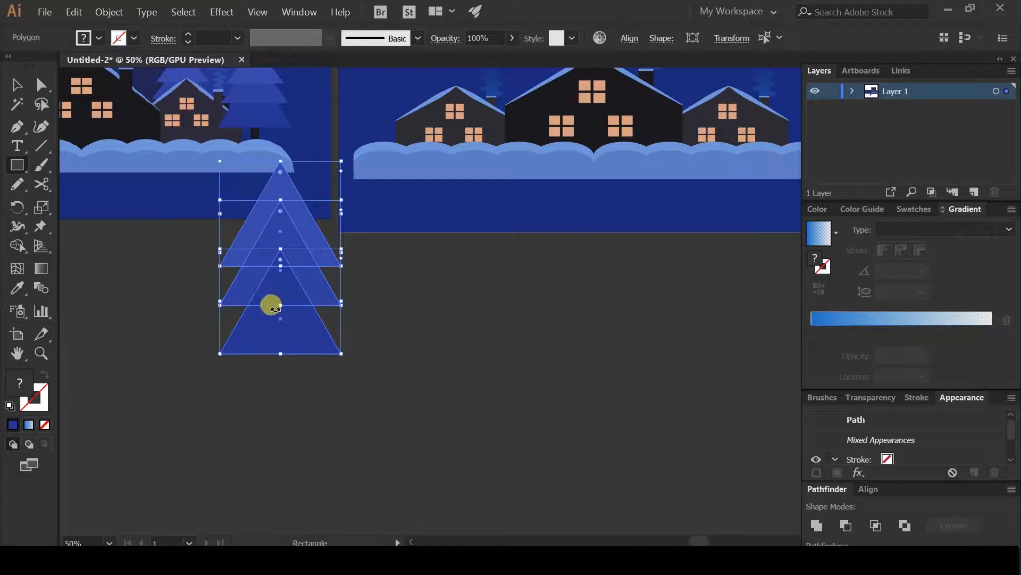
{"action": "left_click_drag", "start_coordinate": [275, 305], "coordinate": [288, 456]}
{"action": "left_click", "coordinate": [17, 288]}
{"action": "left_click", "coordinate": [261, 126]}
{"action": "left_click", "coordinate": [17, 84]}
{"action": "left_click", "coordinate": [193, 291]}
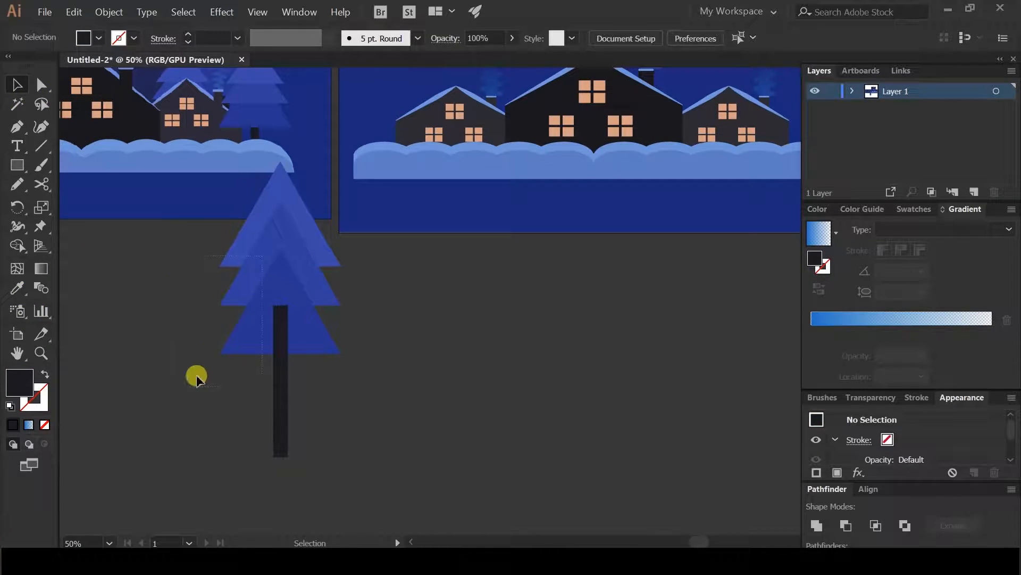
Bring the three stacked triangles to the front so they overlap the top of the trunk.
{"action": "left_click", "coordinate": [280, 394]}
{"action": "left_click", "coordinate": [317, 263]}
{"action": "right_click", "coordinate": [316, 270]}
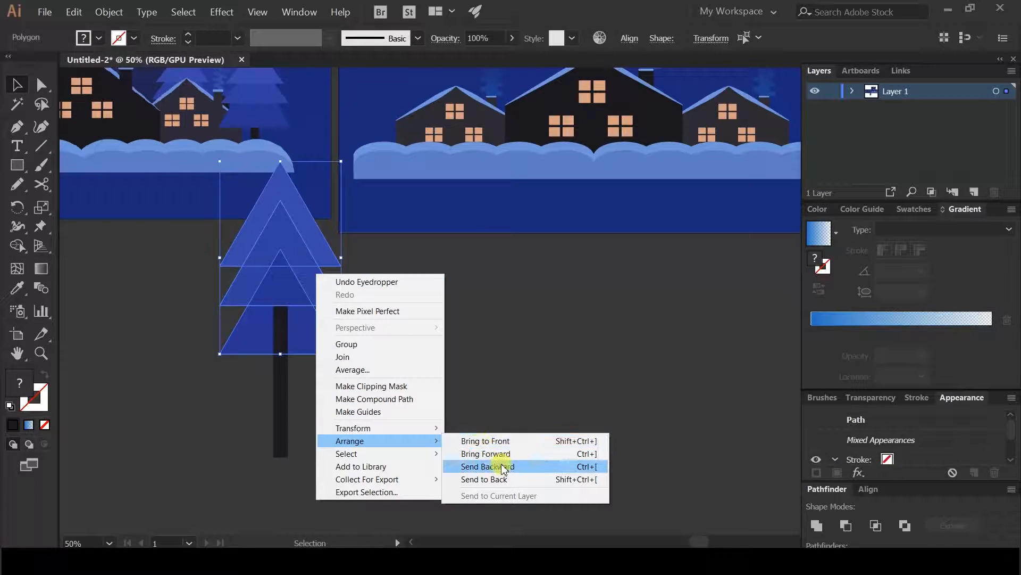
{"action": "left_click", "coordinate": [468, 440]}
{"action": "left_click", "coordinate": [329, 432]}
Group the three triangles with the trunk and stretch the whole tree wider from its centre.
{"action": "left_click_drag", "start_coordinate": [224, 248], "coordinate": [224, 248]}
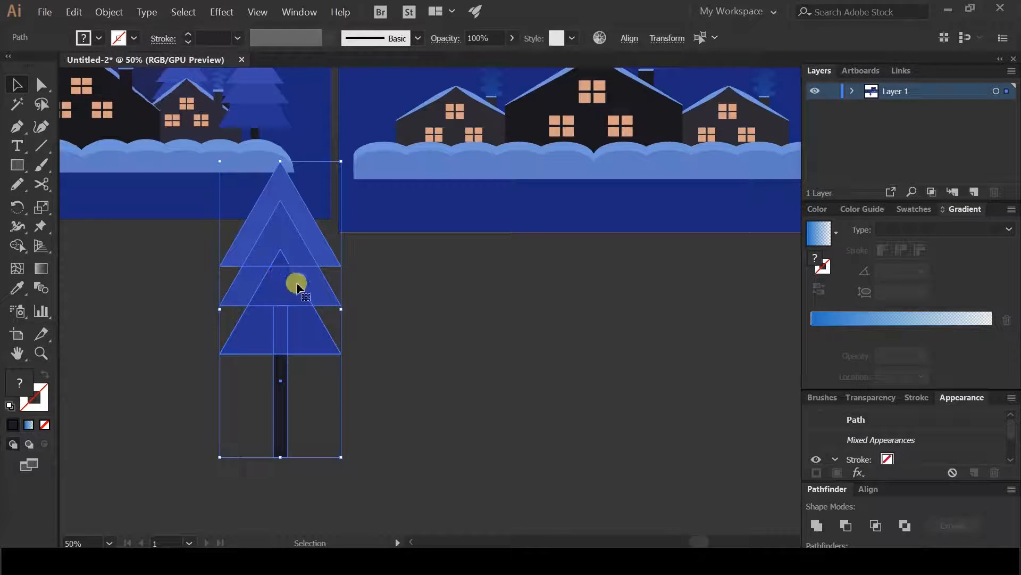
{"action": "key", "text": "ctrl+g"}
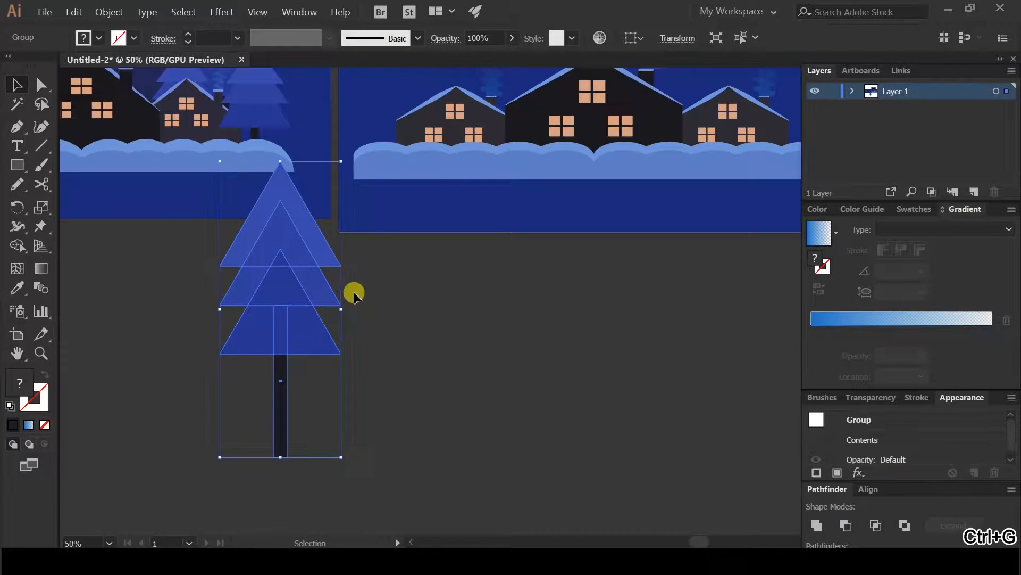
{"action": "left_click_drag", "start_coordinate": [345, 308], "coordinate": [367, 313]}
{"action": "left_click", "coordinate": [397, 319]}
{"action": "scroll", "coordinate": [338, 250], "scroll_direction": "up", "scroll_amount": 2}
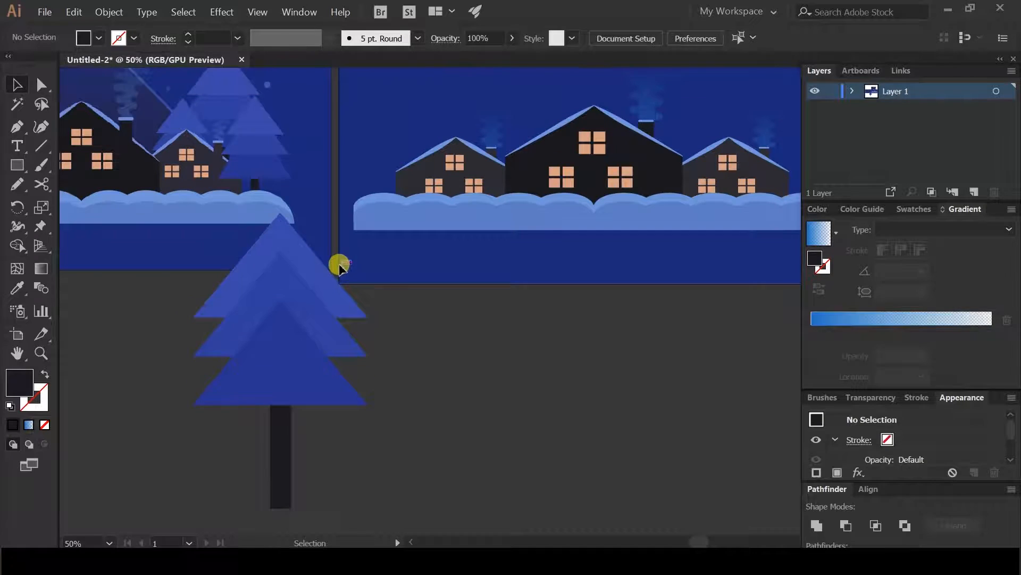
Restack the tiers inside the tree group so each upper triangle overlaps the one below it.
{"action": "left_click", "coordinate": [324, 281]}
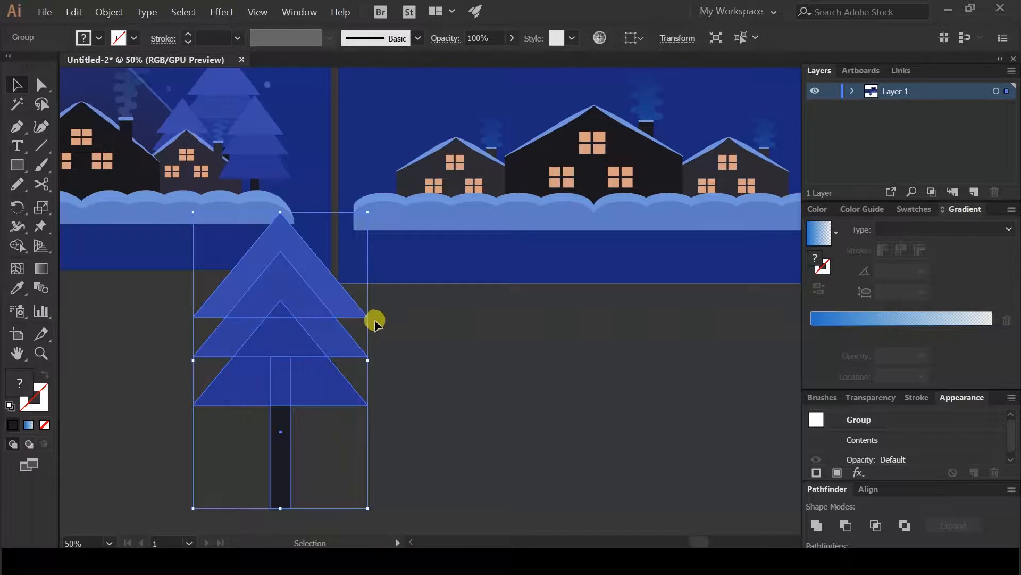
{"action": "double_click", "coordinate": [327, 293]}
{"action": "left_click", "coordinate": [326, 292]}
{"action": "right_click", "coordinate": [327, 293]}
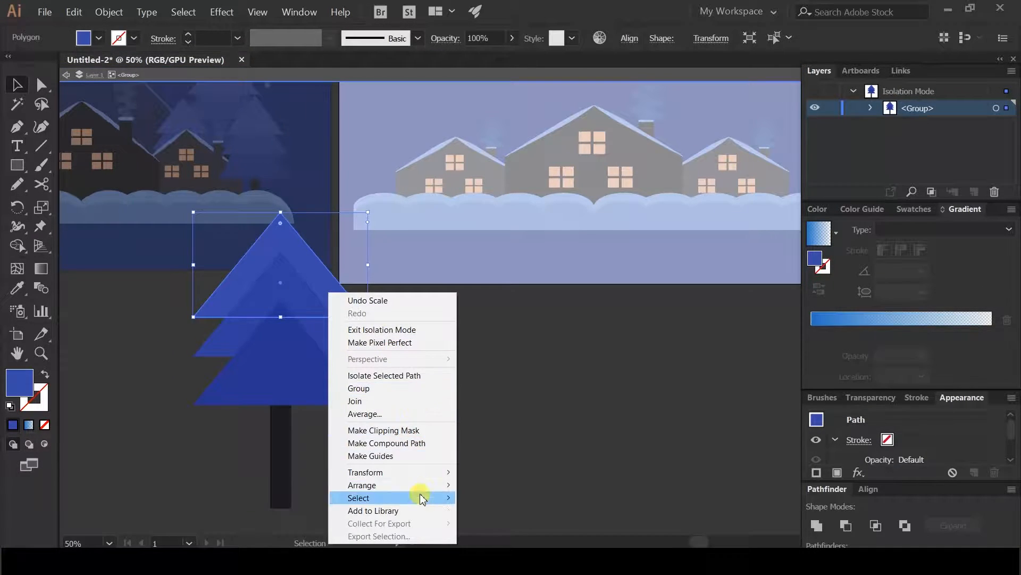
{"action": "left_click", "coordinate": [178, 319]}
{"action": "left_click", "coordinate": [334, 293]}
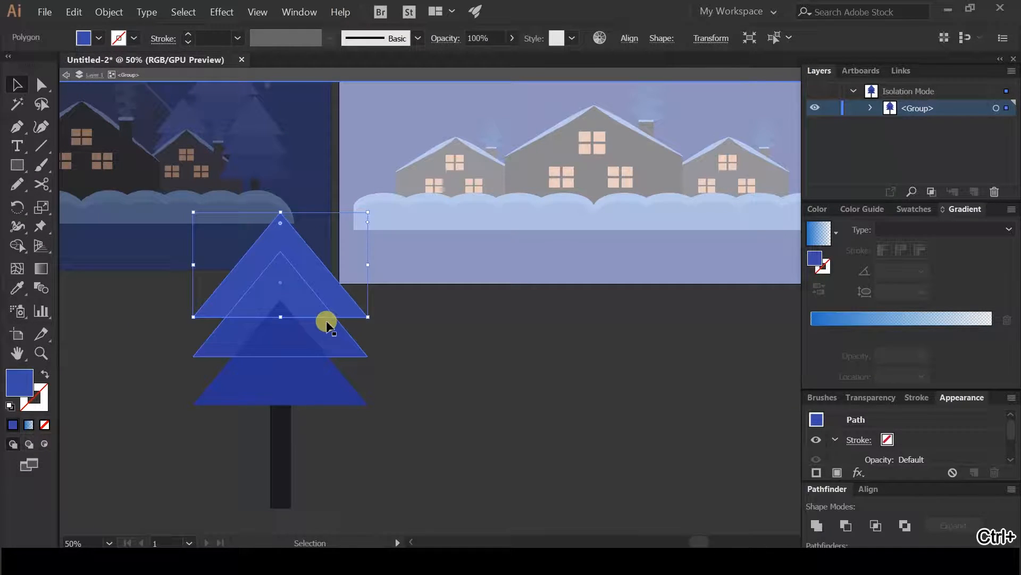
{"action": "left_click", "coordinate": [330, 393]}
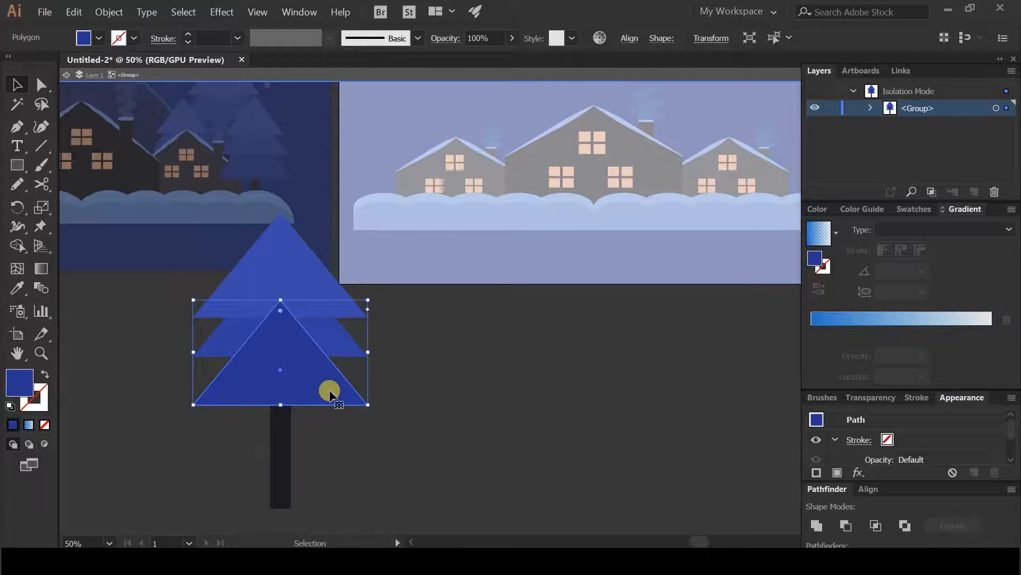
{"action": "key", "text": "ctrl+["}
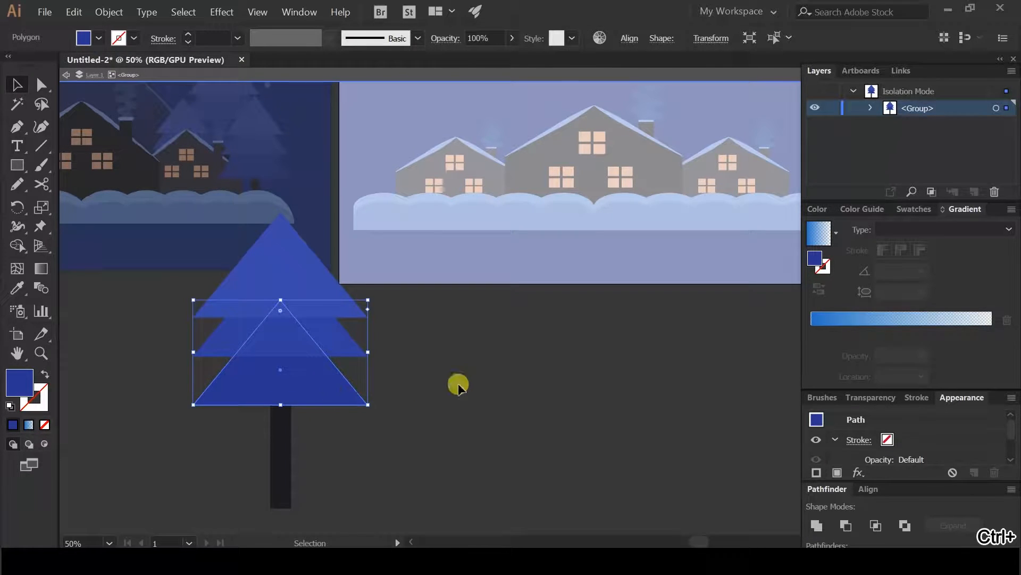
{"action": "left_click", "coordinate": [458, 385]}
{"action": "double_click", "coordinate": [447, 387]}
{"action": "scroll", "coordinate": [415, 368], "scroll_direction": "down", "scroll_amount": 1}
Scale the tree down and place it at the right end of the snow bank, beside the right-hand house.
{"action": "scroll", "coordinate": [392, 404], "scroll_direction": "up", "scroll_amount": 2}
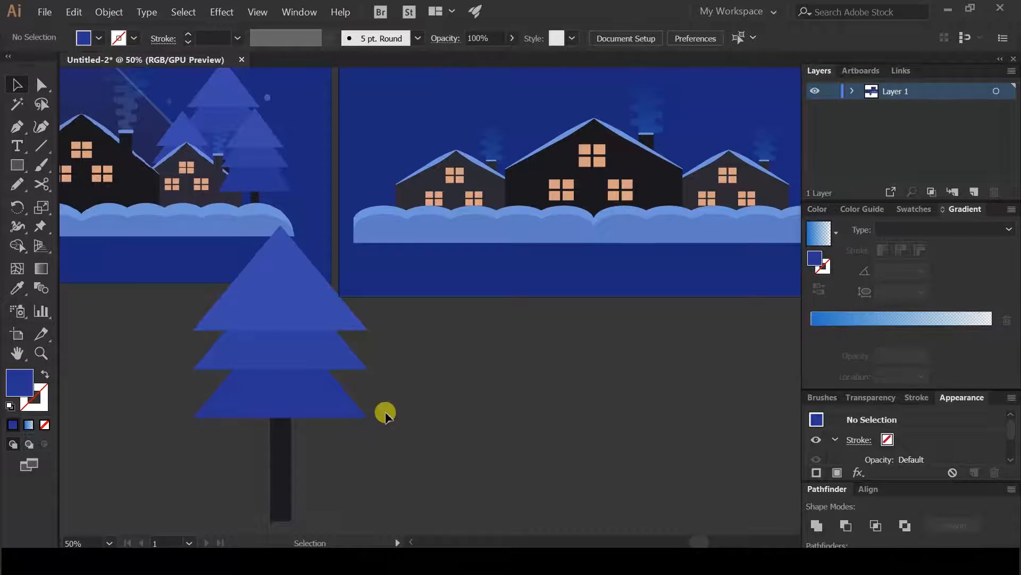
{"action": "left_click_drag", "start_coordinate": [213, 336], "coordinate": [214, 335]}
{"action": "left_click_drag", "start_coordinate": [282, 321], "coordinate": [586, 305]}
{"action": "left_click_drag", "start_coordinate": [669, 211], "coordinate": [593, 293]}
{"action": "left_click_drag", "start_coordinate": [671, 368], "coordinate": [603, 431]}
{"action": "left_click_drag", "start_coordinate": [463, 486], "coordinate": [728, 204]}
{"action": "left_click_drag", "start_coordinate": [775, 143], "coordinate": [536, 308]}
{"action": "left_click_drag", "start_coordinate": [556, 367], "coordinate": [577, 360]}
{"action": "key", "text": "space"}
{"action": "left_click_drag", "start_coordinate": [125, 329], "coordinate": [90, 374]}
{"action": "scroll", "coordinate": [581, 427], "scroll_direction": "up", "scroll_amount": 2}
{"action": "left_click_drag", "start_coordinate": [511, 394], "coordinate": [455, 408]}
{"action": "left_click", "coordinate": [500, 274]}
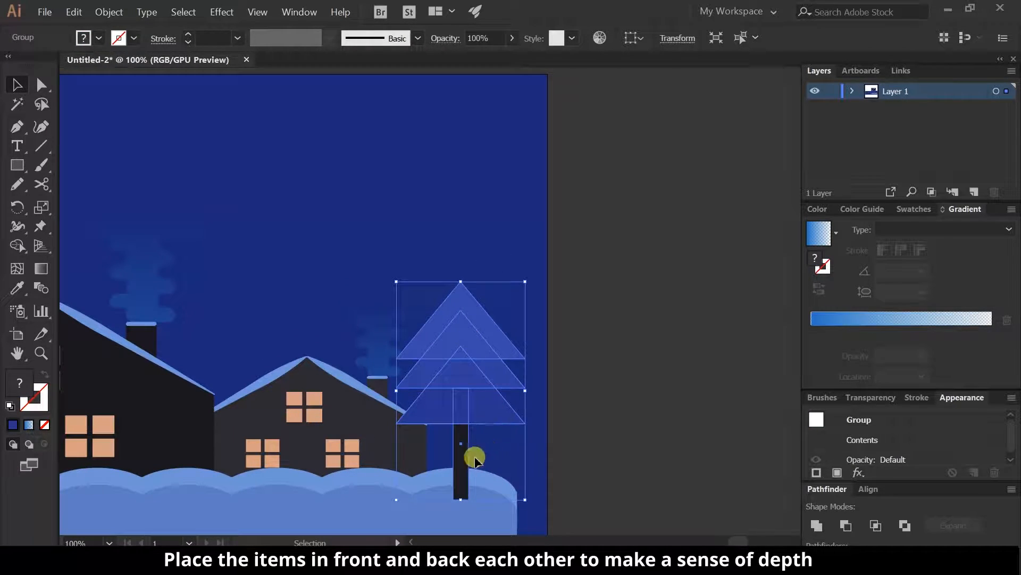
Send the tree backward until its trunk stands behind the snow bank.
{"action": "scroll", "coordinate": [375, 461], "scroll_direction": "down", "scroll_amount": 2}
{"action": "left_click", "coordinate": [361, 487]}
{"action": "left_click", "coordinate": [472, 381]}
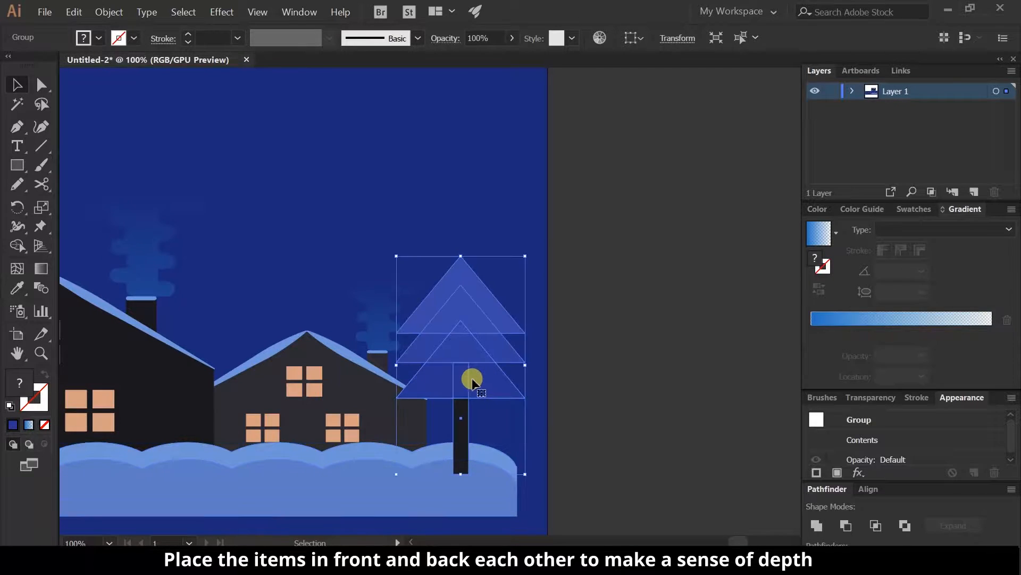
{"action": "key", "text": "ctrl+bracketleft"}
{"action": "left_click", "coordinate": [391, 160]}
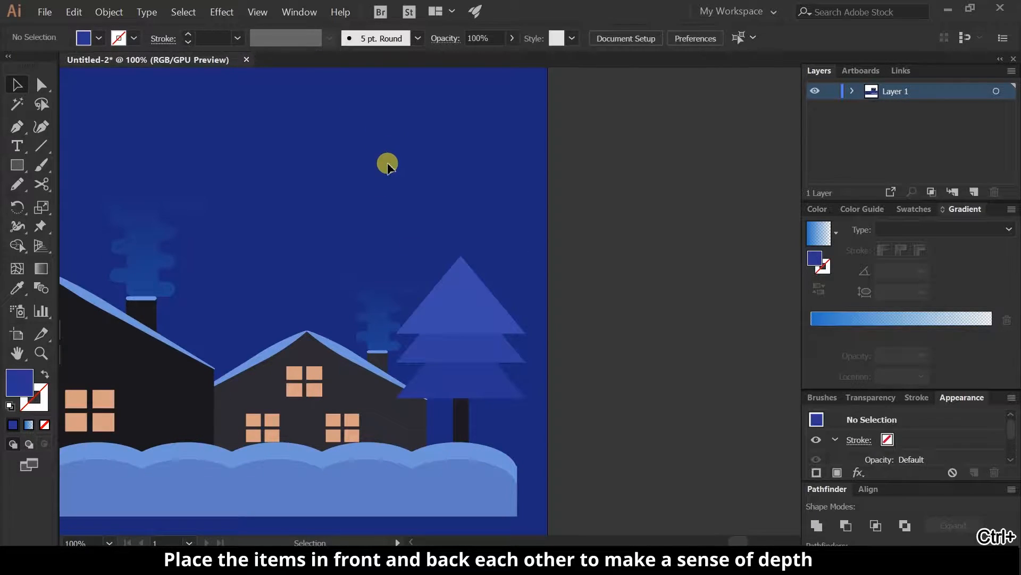
Add a larger copy of the tree above the right-hand house and send it behind the house.
{"action": "left_click_drag", "start_coordinate": [311, 195], "coordinate": [394, 198]}
{"action": "scroll", "coordinate": [394, 198], "scroll_direction": "down", "scroll_amount": 2}
{"action": "left_click_drag", "start_coordinate": [271, 196], "coordinate": [333, 310]}
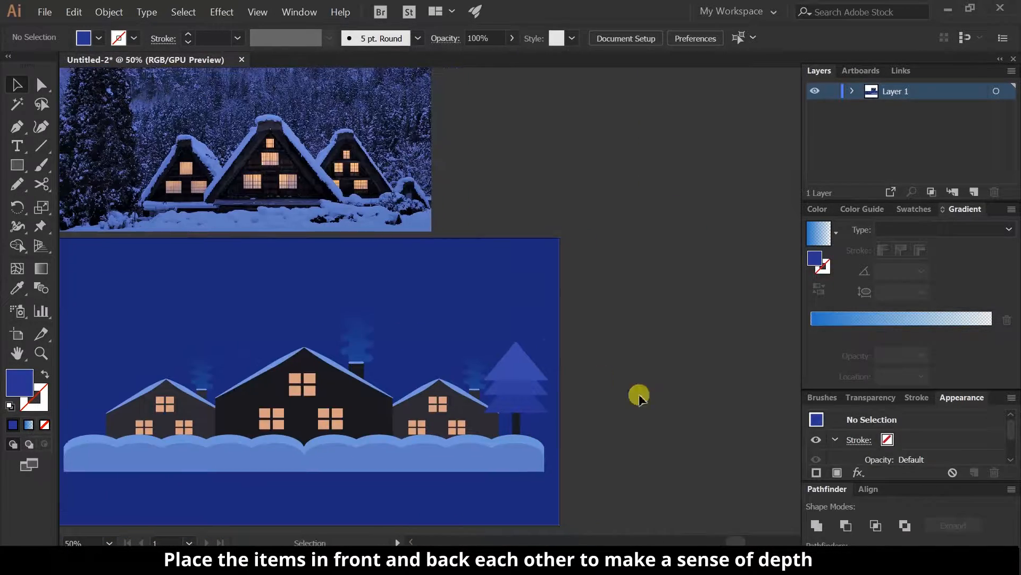
{"action": "left_click", "coordinate": [527, 370]}
{"action": "left_click_drag", "start_coordinate": [527, 369], "coordinate": [502, 255]}
{"action": "left_click_drag", "start_coordinate": [459, 382], "coordinate": [463, 367]}
{"action": "key", "text": "a"}
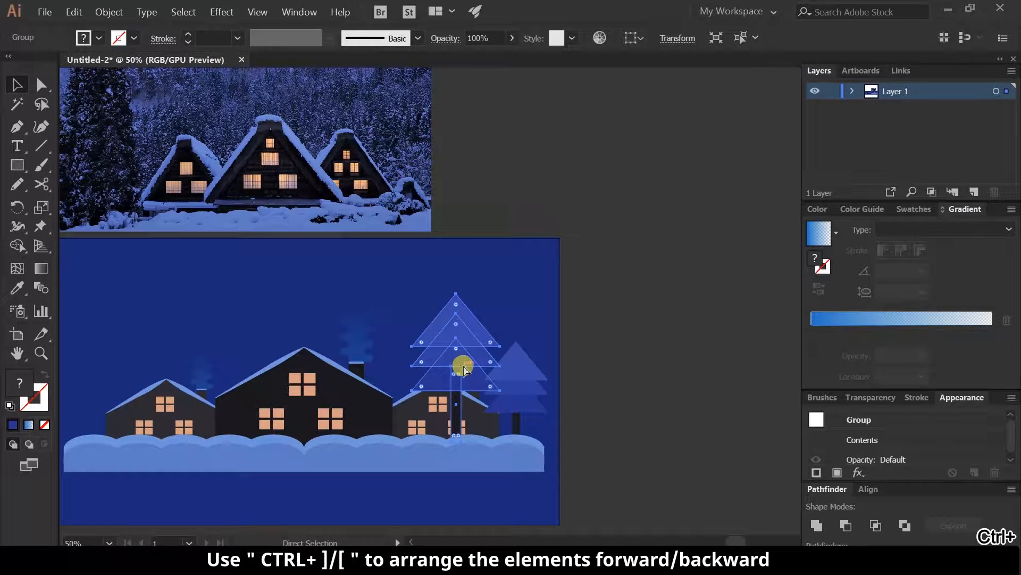
{"action": "key", "text": "ctrl+bracketleft"}
{"action": "left_click", "coordinate": [504, 276]}
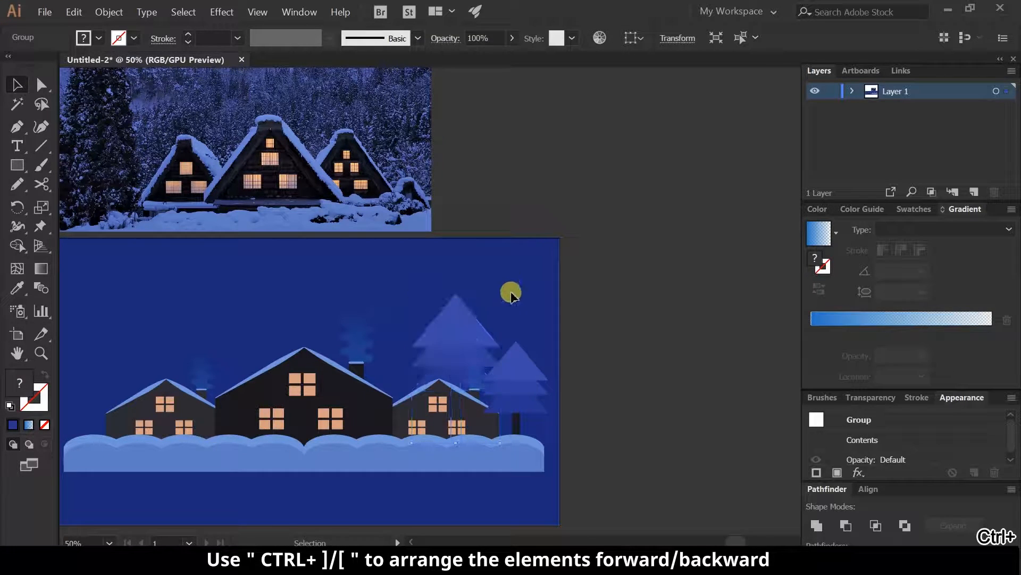
Place another copy of the tree between the main house and the right-hand house and send it behind both.
{"action": "scroll", "coordinate": [482, 386], "scroll_direction": "up", "scroll_amount": 1}
{"action": "left_click_drag", "start_coordinate": [371, 380], "coordinate": [480, 351]}
{"action": "left_click_drag", "start_coordinate": [171, 363], "coordinate": [456, 381]}
{"action": "left_click_drag", "start_coordinate": [618, 390], "coordinate": [272, 396]}
{"action": "left_click_drag", "start_coordinate": [568, 373], "coordinate": [426, 380]}
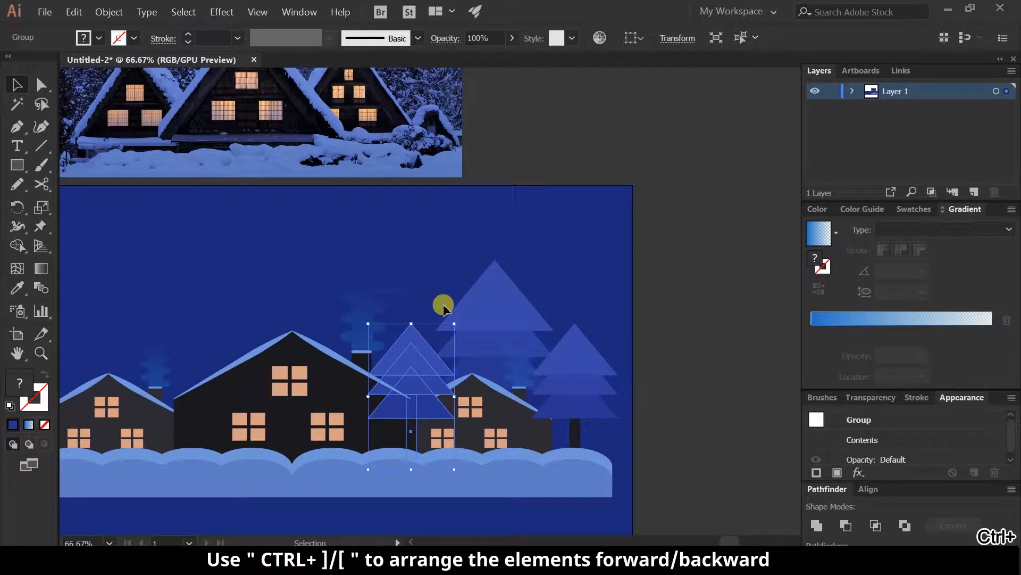
{"action": "left_click", "coordinate": [436, 299]}
{"action": "left_click", "coordinate": [403, 360]}
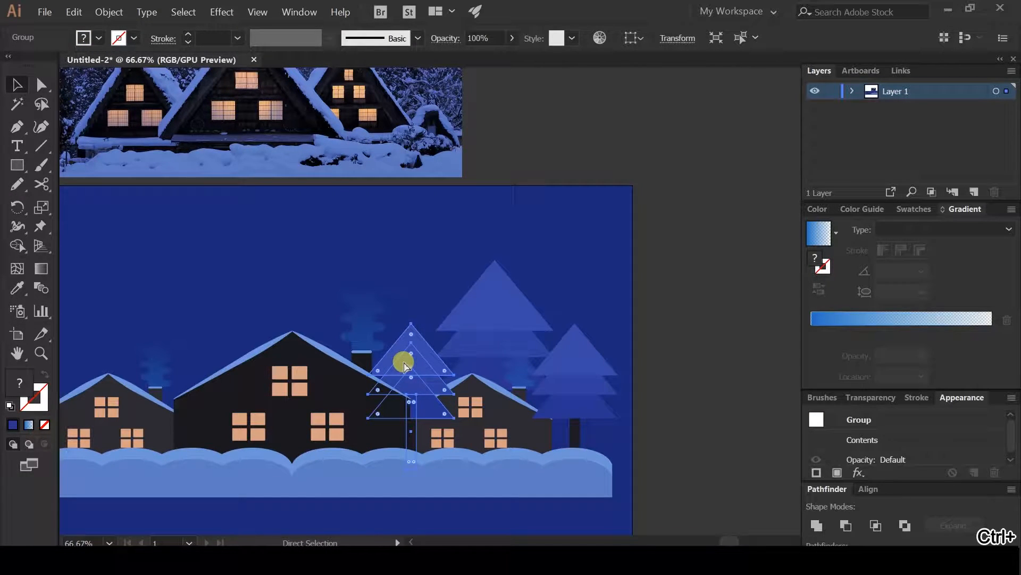
{"action": "left_click", "coordinate": [429, 292]}
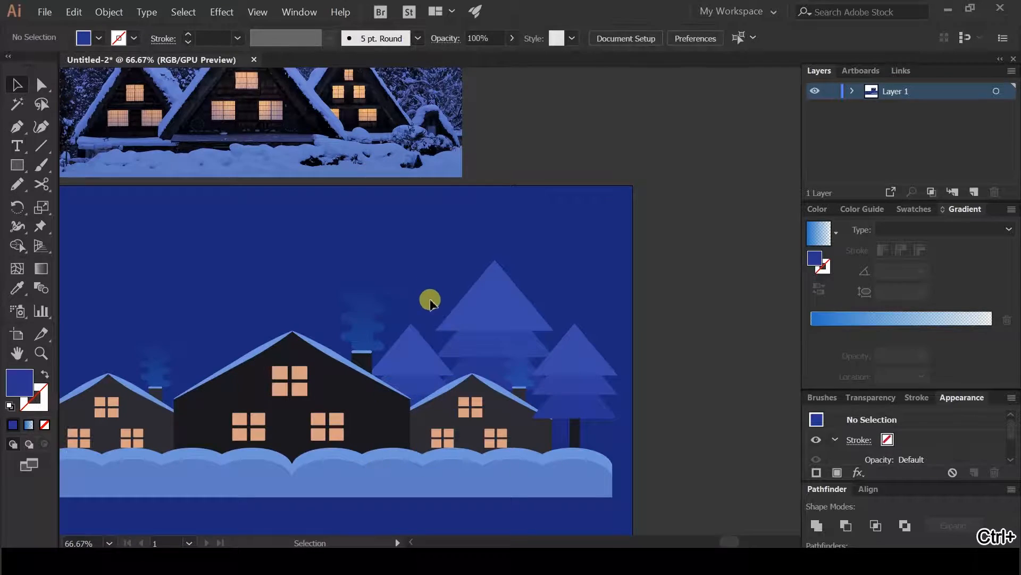
Shift the small back tree slightly right behind the right-hand house and enlarge the front tree at the snow bank's end.
{"action": "key", "text": "ctrl+minus"}
{"action": "left_click_drag", "start_coordinate": [96, 367], "coordinate": [59, 376]}
{"action": "left_click", "coordinate": [483, 369]}
{"action": "left_click", "coordinate": [502, 275]}
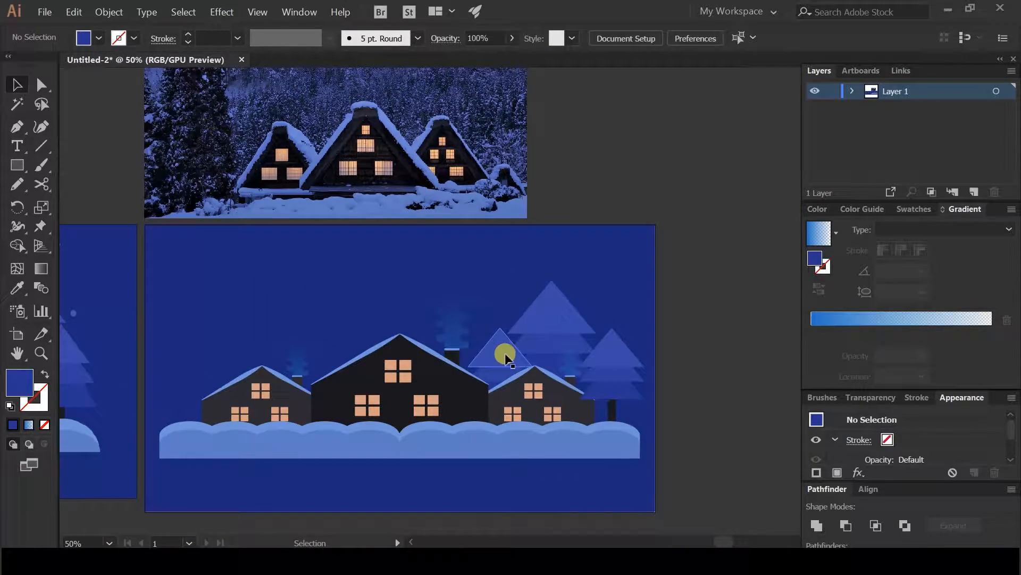
{"action": "left_click_drag", "start_coordinate": [242, 349], "coordinate": [188, 370]}
{"action": "left_click_drag", "start_coordinate": [449, 368], "coordinate": [564, 372]}
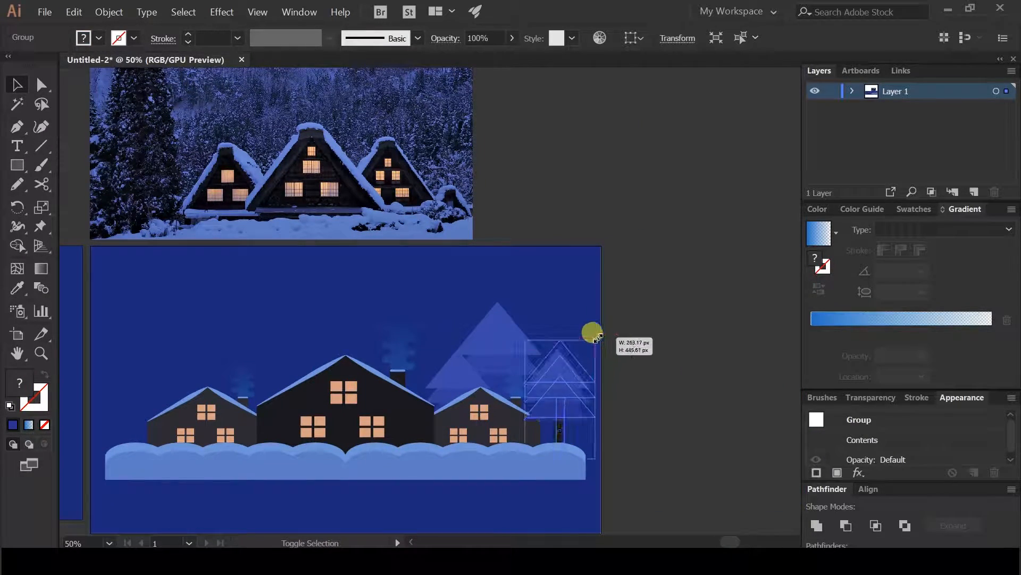
{"action": "left_click", "coordinate": [623, 396]}
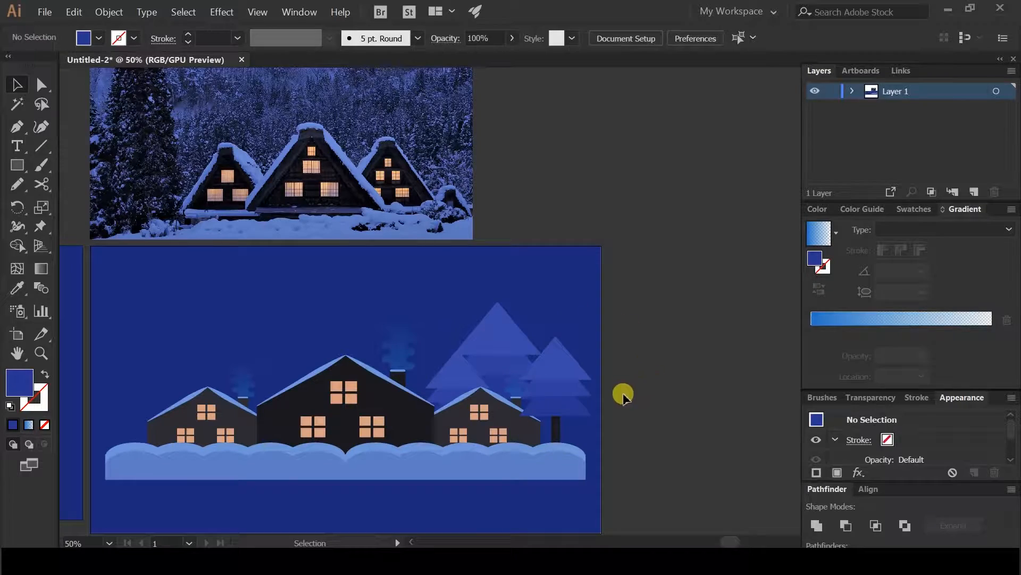
Stretch the large back tree taller and move it slightly higher behind the right-hand house.
{"action": "left_click_drag", "start_coordinate": [252, 361], "coordinate": [235, 388]}
{"action": "mouse_move", "coordinate": [502, 377]}
{"action": "left_mouse_down"}
{"action": "mouse_move", "coordinate": [524, 346]}
{"action": "mouse_move", "coordinate": [520, 370]}
{"action": "left_mouse_up"}
{"action": "left_click", "coordinate": [574, 286]}
{"action": "left_click", "coordinate": [541, 338]}
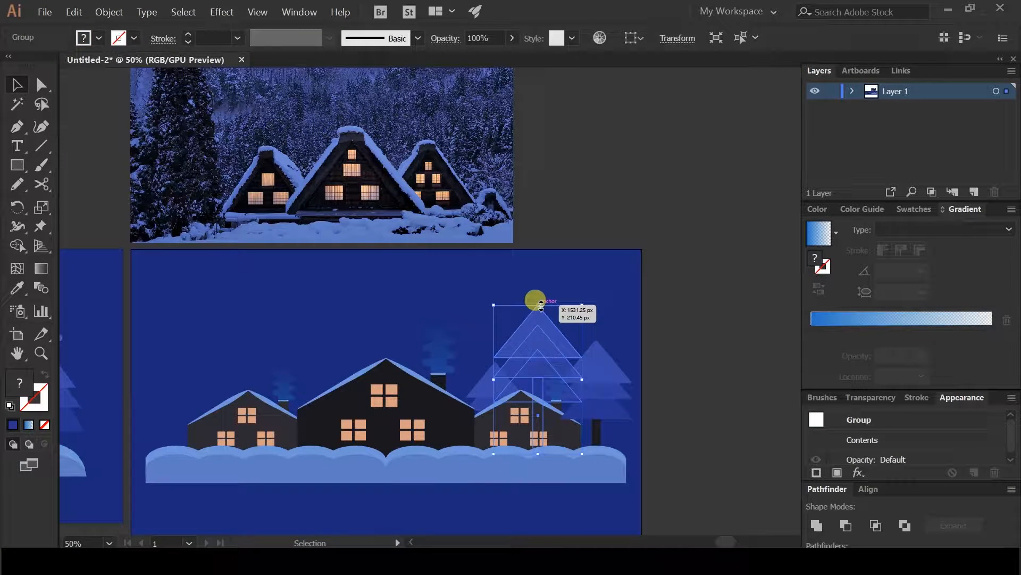
{"action": "left_click_drag", "start_coordinate": [541, 305], "coordinate": [541, 294]}
{"action": "left_click", "coordinate": [597, 313]}
{"action": "left_click_drag", "start_coordinate": [550, 329], "coordinate": [550, 321]}
{"action": "left_click", "coordinate": [601, 297]}
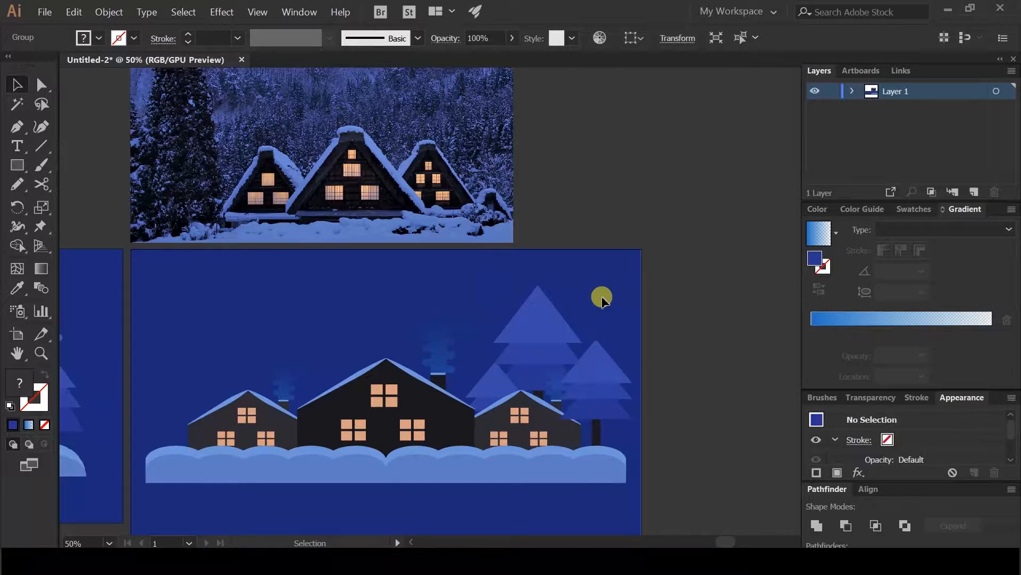
Widen the front tree to about 284 px and nudge it right along the snow bank.
{"action": "left_click_drag", "start_coordinate": [607, 366], "coordinate": [598, 366]}
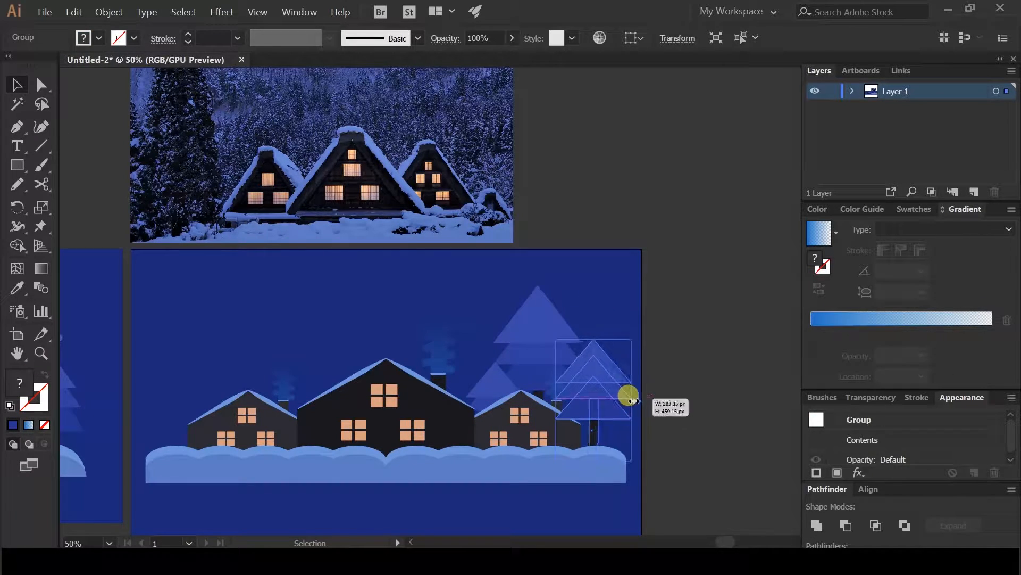
{"action": "left_click", "coordinate": [607, 314]}
{"action": "scroll", "coordinate": [570, 382], "scroll_direction": "up", "scroll_amount": 1}
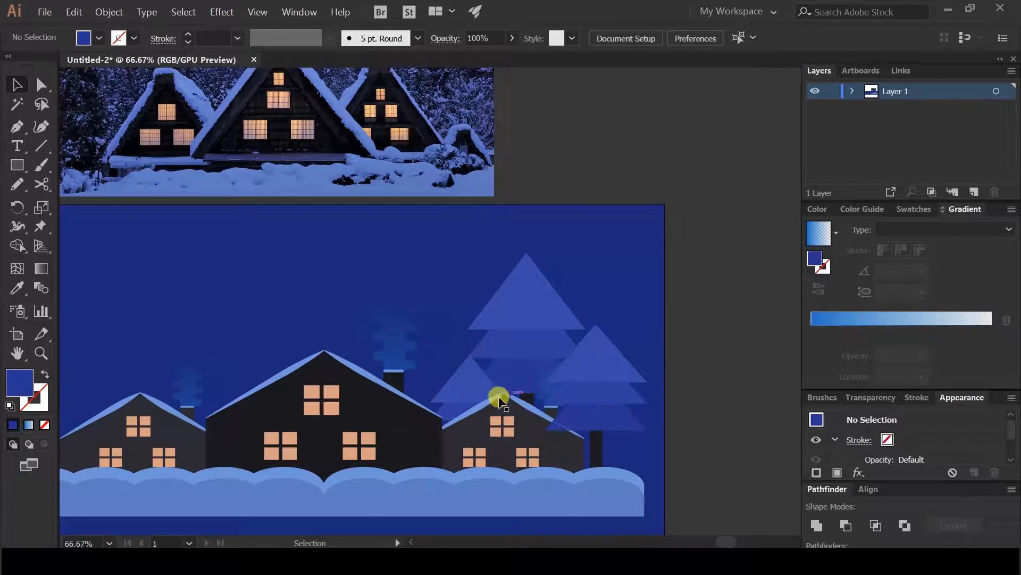
{"action": "left_click_drag", "start_coordinate": [499, 399], "coordinate": [469, 400]}
{"action": "left_click", "coordinate": [581, 433]}
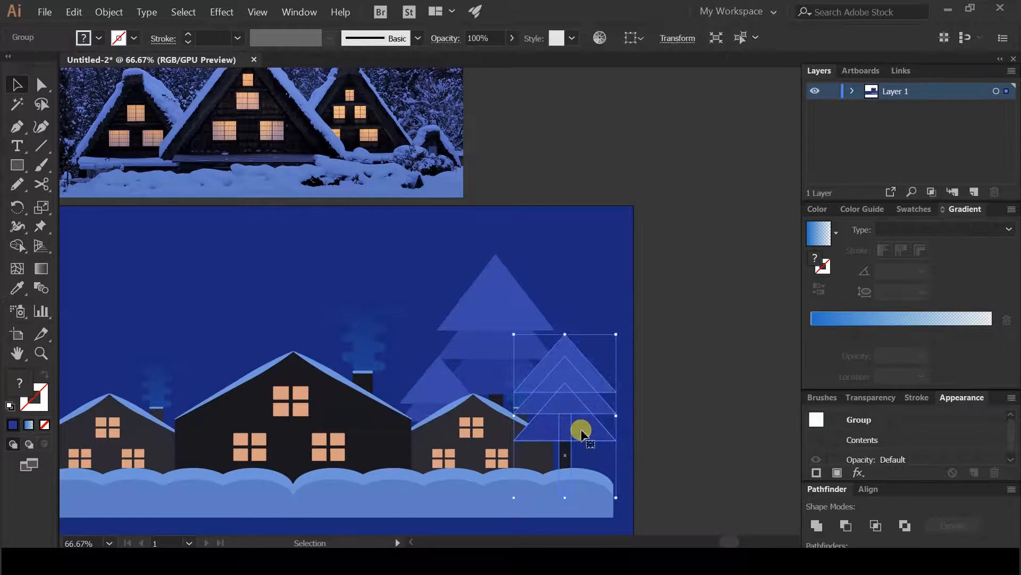
{"action": "left_click_drag", "start_coordinate": [580, 423], "coordinate": [585, 422]}
{"action": "left_click", "coordinate": [605, 300]}
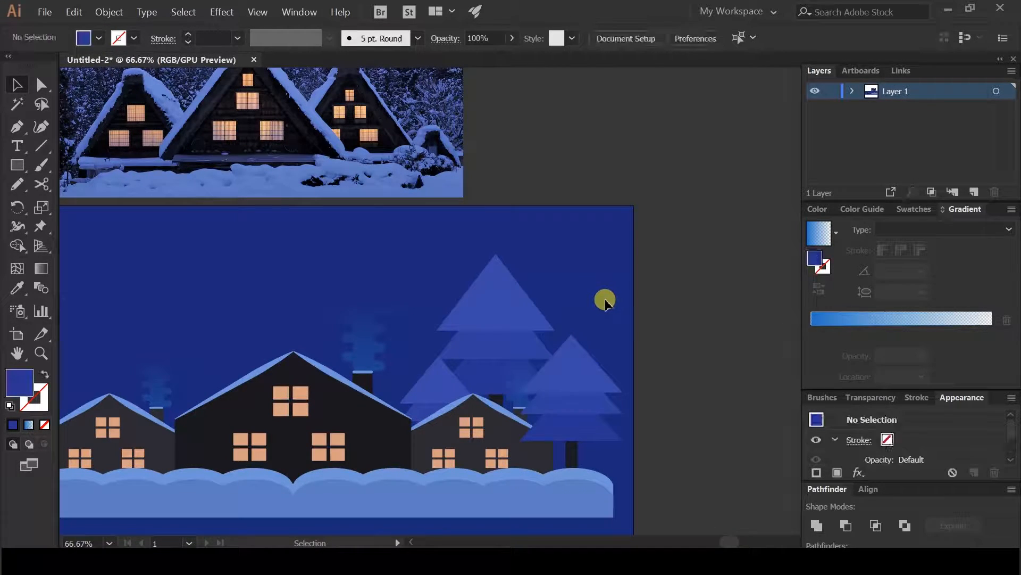
{"action": "scroll", "coordinate": [451, 360], "scroll_direction": "down", "scroll_amount": 1}
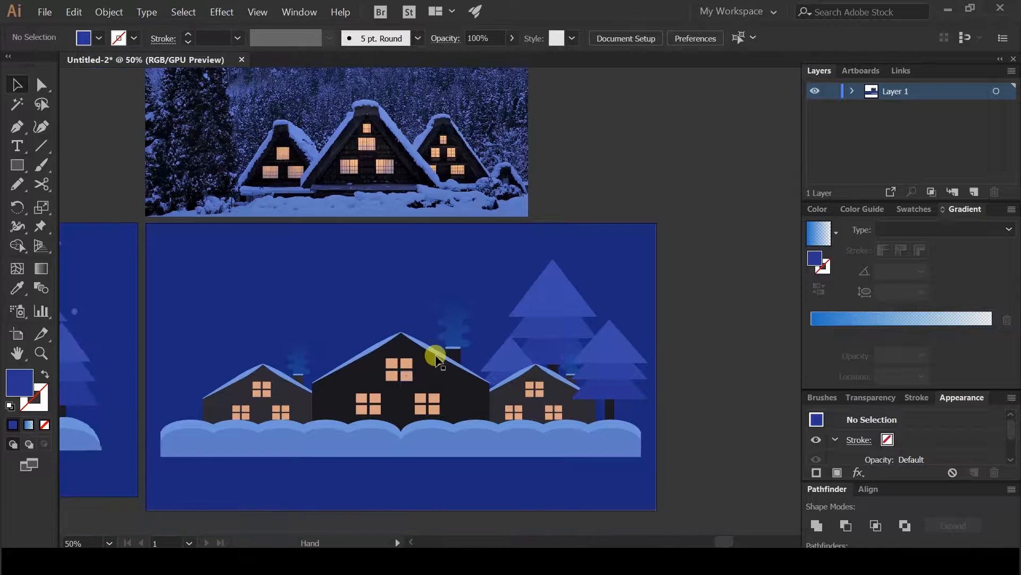
{"action": "left_click", "coordinate": [451, 338]}
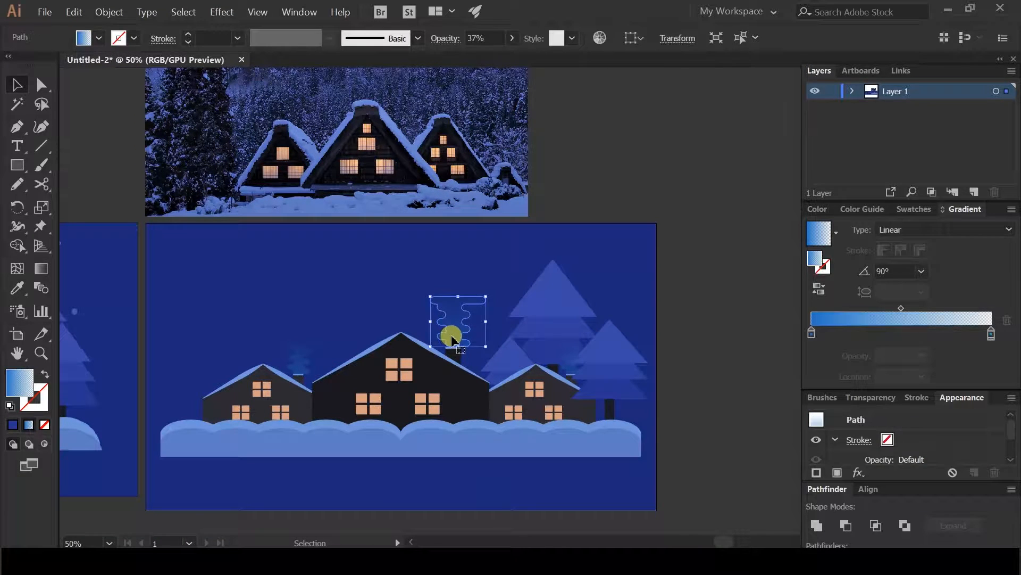
{"action": "left_click", "coordinate": [300, 372], "text": "shift"}
{"action": "left_click", "coordinate": [456, 267]}
Mirror a copy of the three right-hand trees and place it around the left-hand house.
{"action": "left_click", "coordinate": [524, 343]}
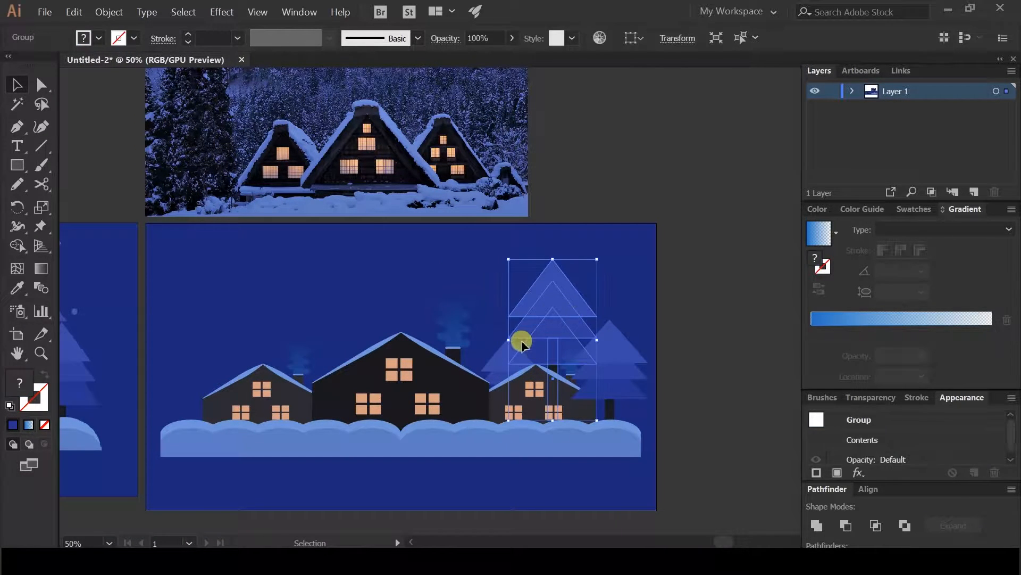
{"action": "left_click", "coordinate": [614, 349], "text": "shift"}
{"action": "right_click", "coordinate": [615, 350]}
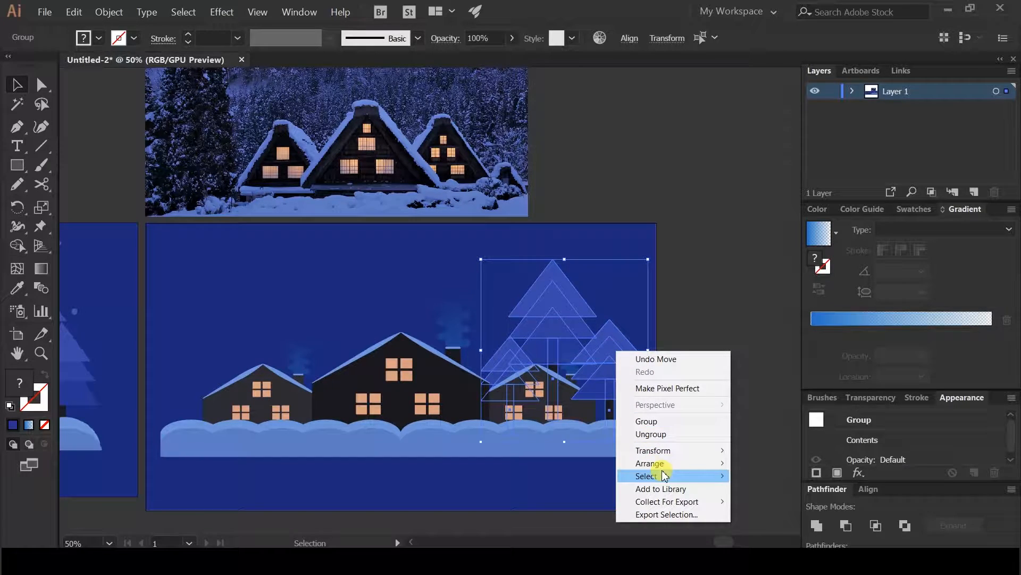
{"action": "mouse_move", "coordinate": [687, 450]}
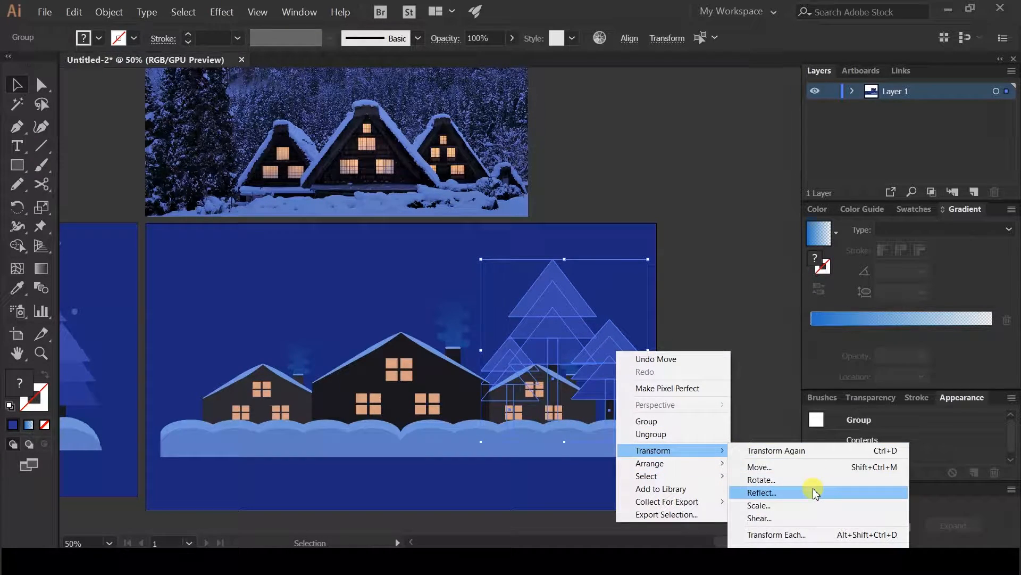
{"action": "left_click", "coordinate": [816, 489]}
{"action": "left_click", "coordinate": [120, 250]}
{"action": "left_click_drag", "start_coordinate": [596, 301], "coordinate": [269, 314]}
{"action": "left_click", "coordinate": [346, 292]}
{"action": "scroll", "coordinate": [297, 315], "scroll_direction": "down", "scroll_amount": 1}
{"action": "scroll", "coordinate": [272, 317], "scroll_direction": "up", "scroll_amount": 1}
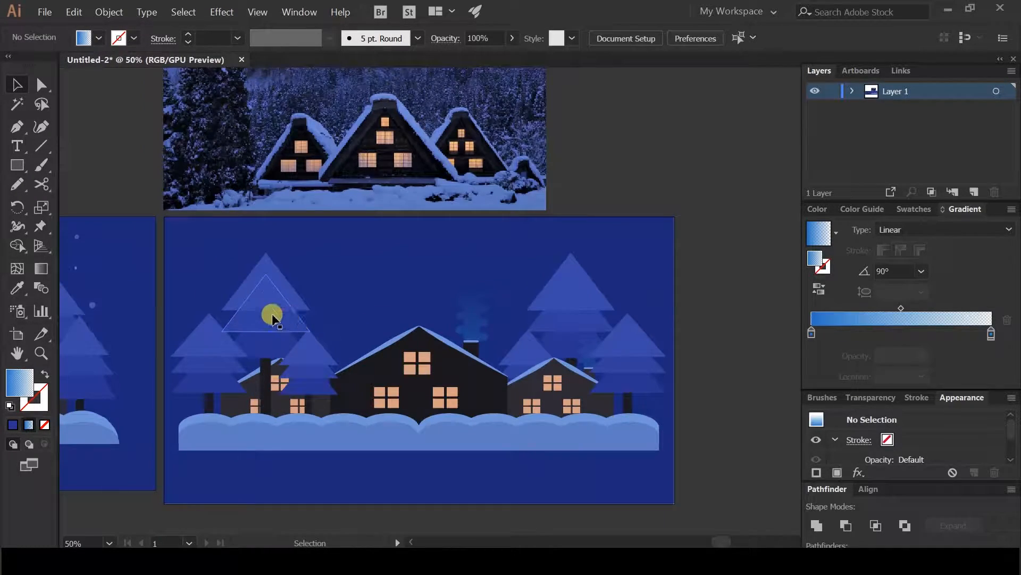
Send the three mirrored trees backward so they sit behind the left-hand house.
{"action": "left_click", "coordinate": [273, 318]}
{"action": "left_click", "coordinate": [219, 331], "text": "shift"}
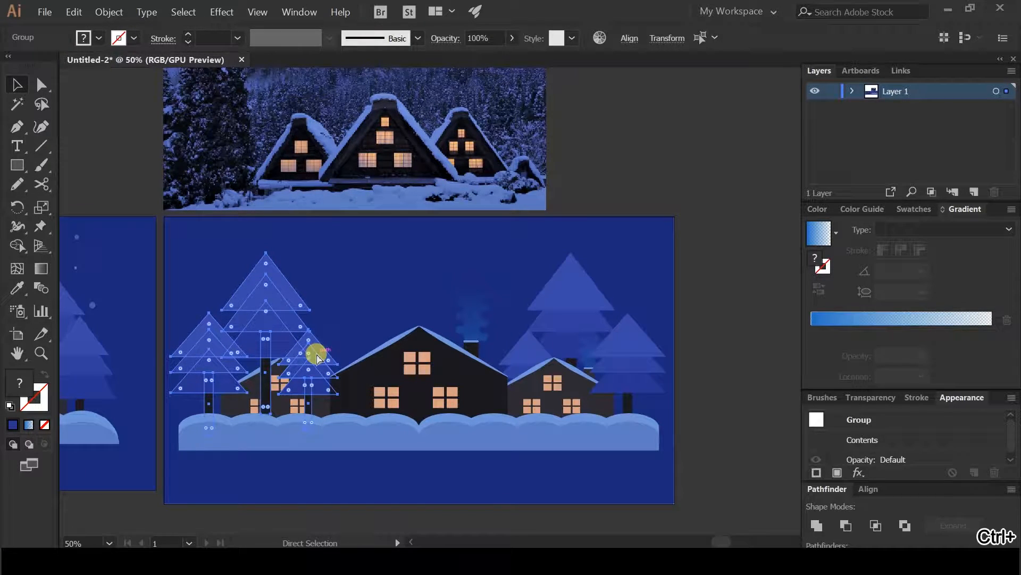
{"action": "key", "text": "ctrl+["}
{"action": "left_click", "coordinate": [398, 305]}
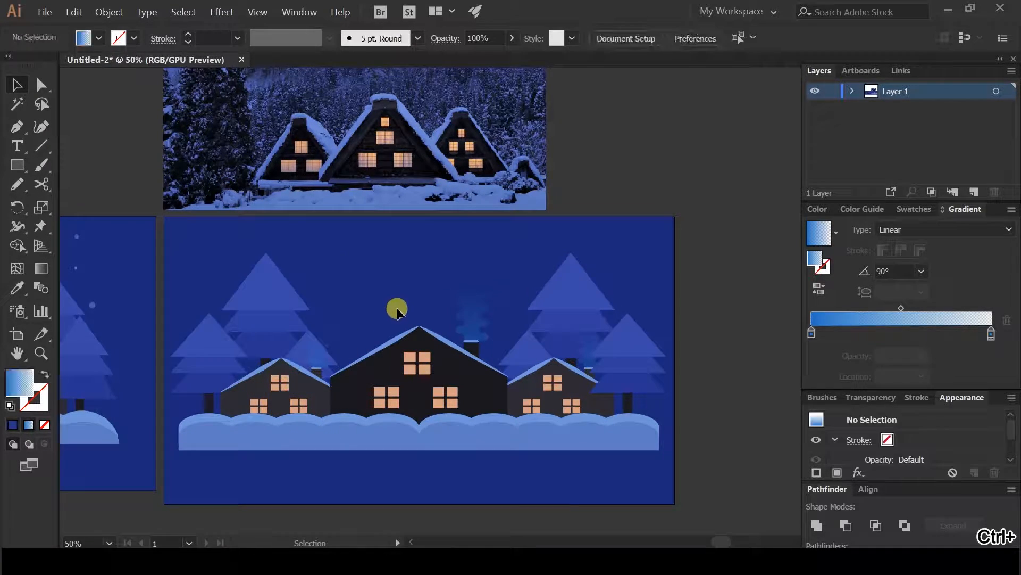
Scale down all the houses, trees, smoke and snow together and move them lower on the artboard.
{"action": "scroll", "coordinate": [224, 338], "scroll_direction": "up", "scroll_amount": 1}
{"action": "scroll", "coordinate": [243, 345], "scroll_direction": "down", "scroll_amount": 1}
{"action": "left_click_drag", "start_coordinate": [324, 320], "coordinate": [301, 367]}
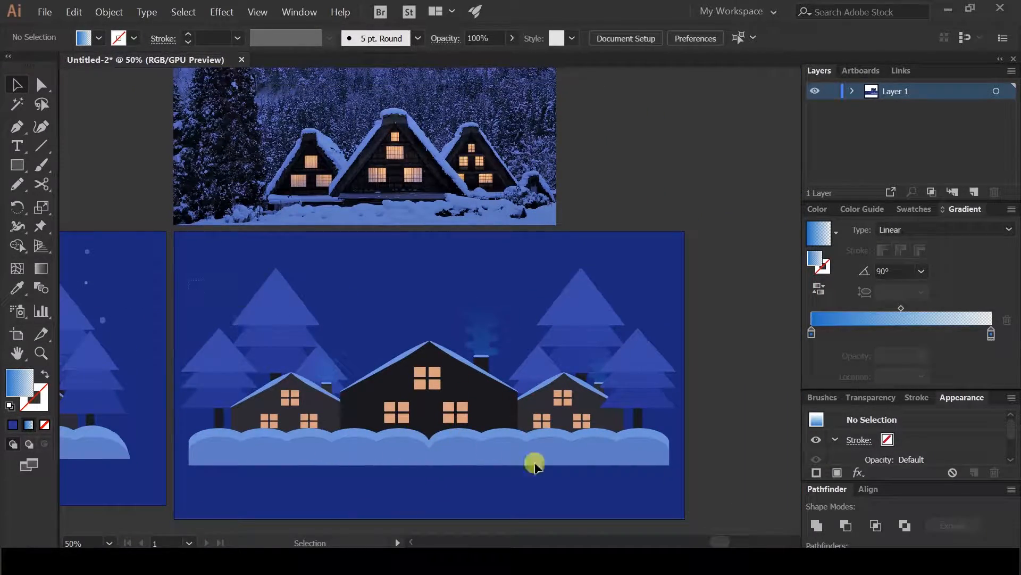
{"action": "left_click", "coordinate": [488, 451]}
{"action": "left_click_drag", "start_coordinate": [671, 264], "coordinate": [638, 282]}
{"action": "left_click_drag", "start_coordinate": [456, 399], "coordinate": [453, 440]}
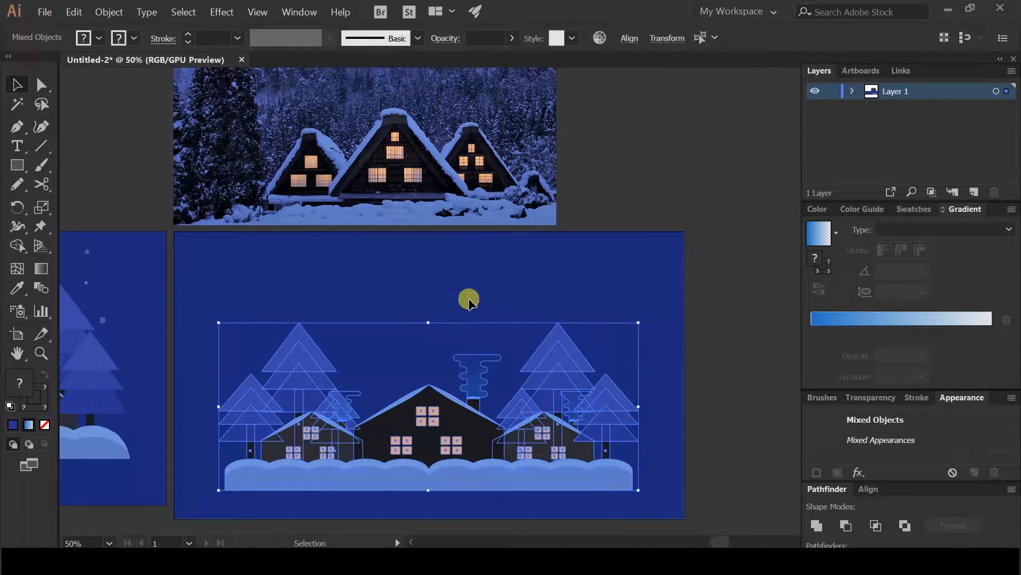
{"action": "left_click", "coordinate": [469, 300]}
Draw a large triangle with the Polygon tool for the mountain and fill it with the dark navy sampled from the finished illustration's mountain.
{"action": "scroll", "coordinate": [402, 398], "scroll_direction": "up", "scroll_amount": 1}
{"action": "left_click_drag", "start_coordinate": [401, 398], "coordinate": [378, 324]}
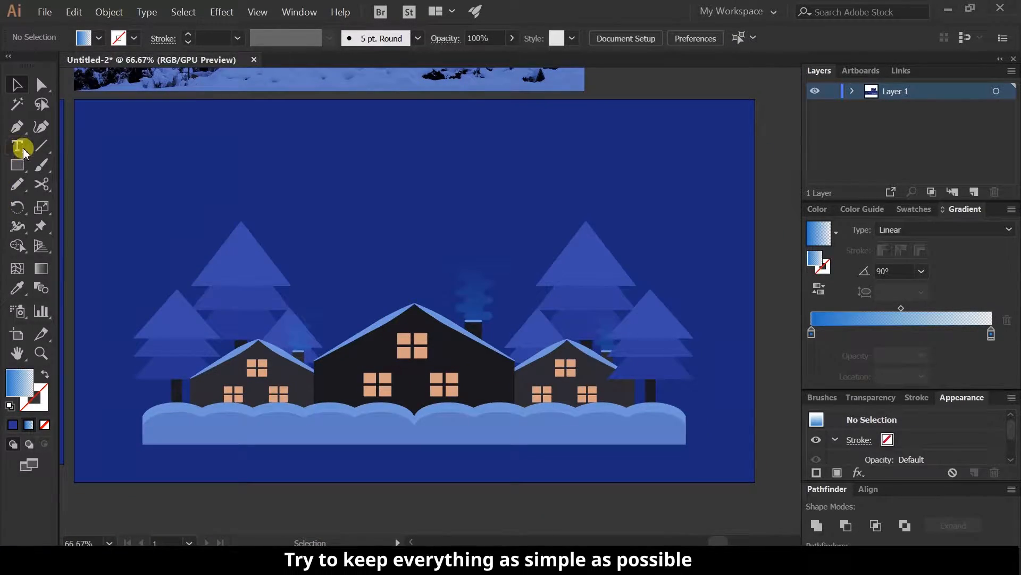
{"action": "left_click_drag", "start_coordinate": [16, 167], "coordinate": [107, 221]}
{"action": "left_click_drag", "start_coordinate": [343, 159], "coordinate": [485, 307]}
{"action": "left_click_drag", "start_coordinate": [76, 127], "coordinate": [497, 226]}
{"action": "left_click", "coordinate": [26, 292]}
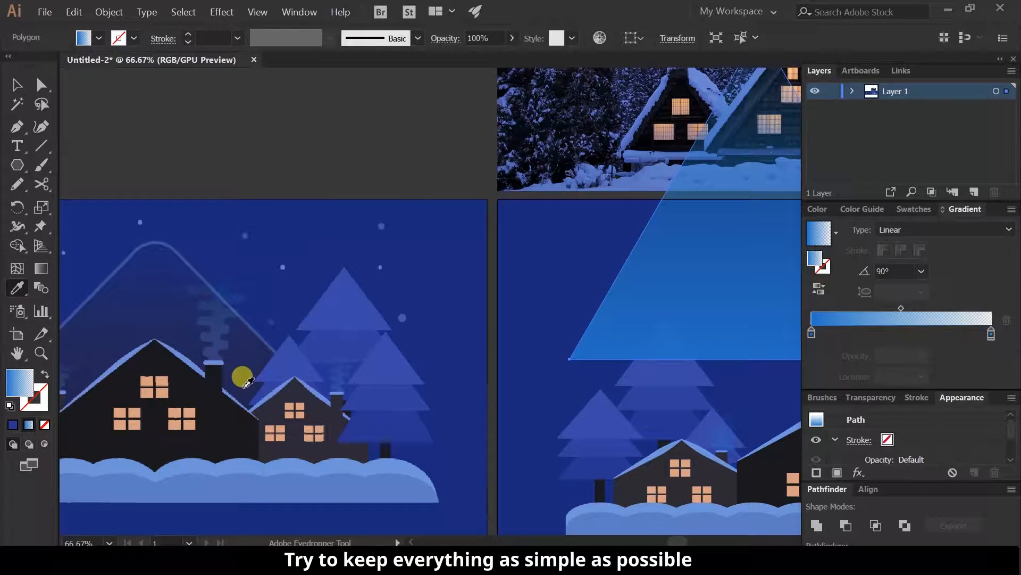
{"action": "left_click", "coordinate": [246, 383]}
{"action": "left_click", "coordinate": [16, 84]}
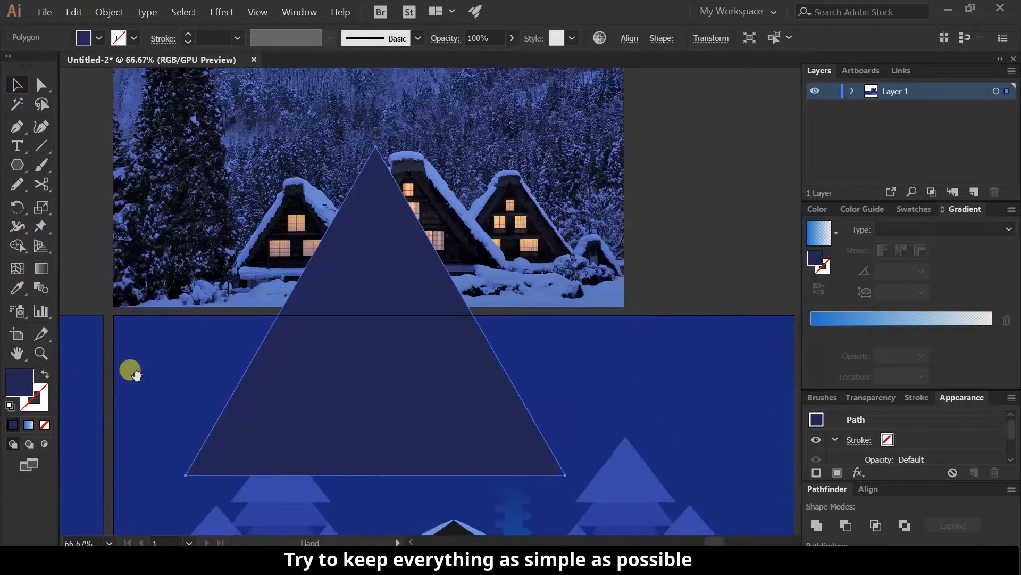
Move the mountain triangle down over the houses and stretch it wider and lower, with its base along the top of the snow bank.
{"action": "left_click", "coordinate": [532, 449]}
{"action": "scroll", "coordinate": [508, 392], "scroll_direction": "down", "scroll_amount": 3}
{"action": "left_click_drag", "start_coordinate": [519, 315], "coordinate": [539, 402]}
{"action": "left_click_drag", "start_coordinate": [656, 318], "coordinate": [715, 318]}
{"action": "left_click_drag", "start_coordinate": [715, 153], "coordinate": [649, 211]}
{"action": "left_click_drag", "start_coordinate": [496, 321], "coordinate": [489, 325]}
{"action": "left_click_drag", "start_coordinate": [649, 347], "coordinate": [674, 356]}
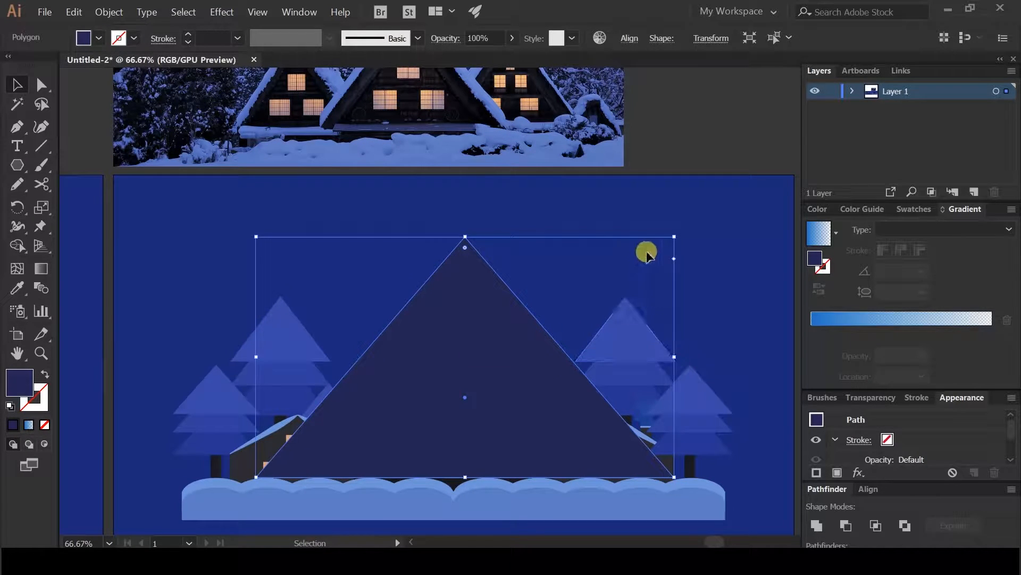
Round the corners of the mountain triangle slightly.
{"action": "scroll", "coordinate": [531, 255], "scroll_direction": "down", "scroll_amount": 2}
{"action": "mouse_move", "coordinate": [462, 197]}
{"action": "left_mouse_down"}
{"action": "mouse_move", "coordinate": [475, 235]}
{"action": "mouse_move", "coordinate": [470, 208]}
{"action": "left_mouse_up"}
{"action": "left_click", "coordinate": [509, 171]}
{"action": "left_click", "coordinate": [465, 235]}
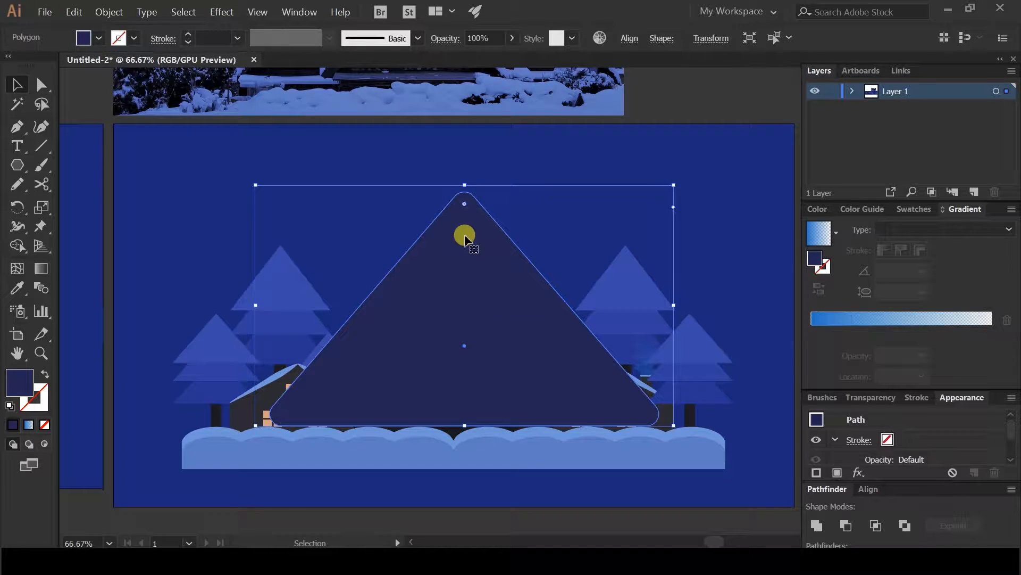
{"action": "scroll", "coordinate": [465, 236], "scroll_direction": "down", "scroll_amount": 4}
{"action": "scroll", "coordinate": [472, 237], "scroll_direction": "up", "scroll_amount": 3}
Fill the mountain with a linear gradient at 0° from opaque dark navy to black at 0% opacity.
{"action": "left_click_drag", "start_coordinate": [17, 380], "coordinate": [766, 318]}
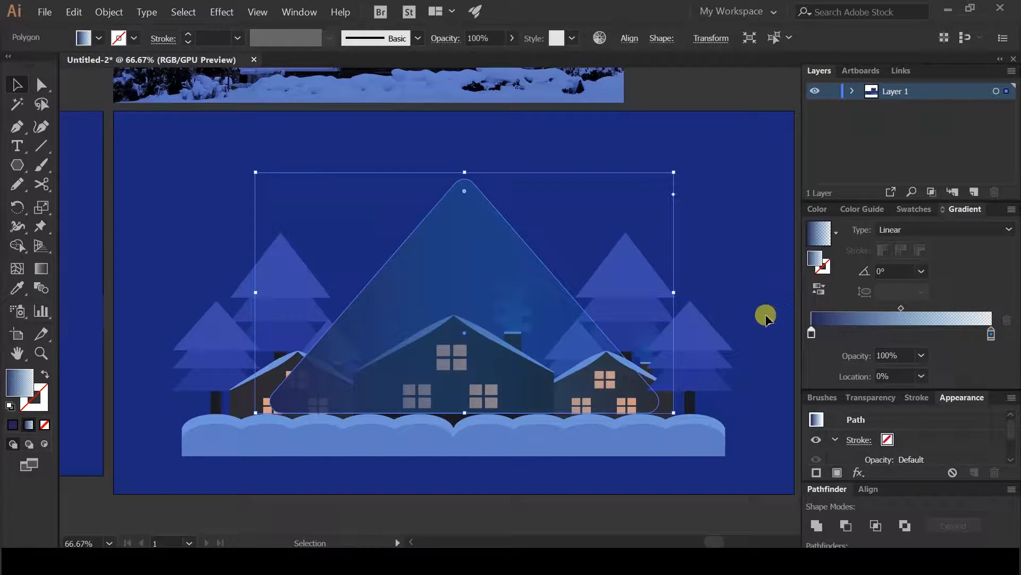
{"action": "left_click", "coordinate": [992, 332]}
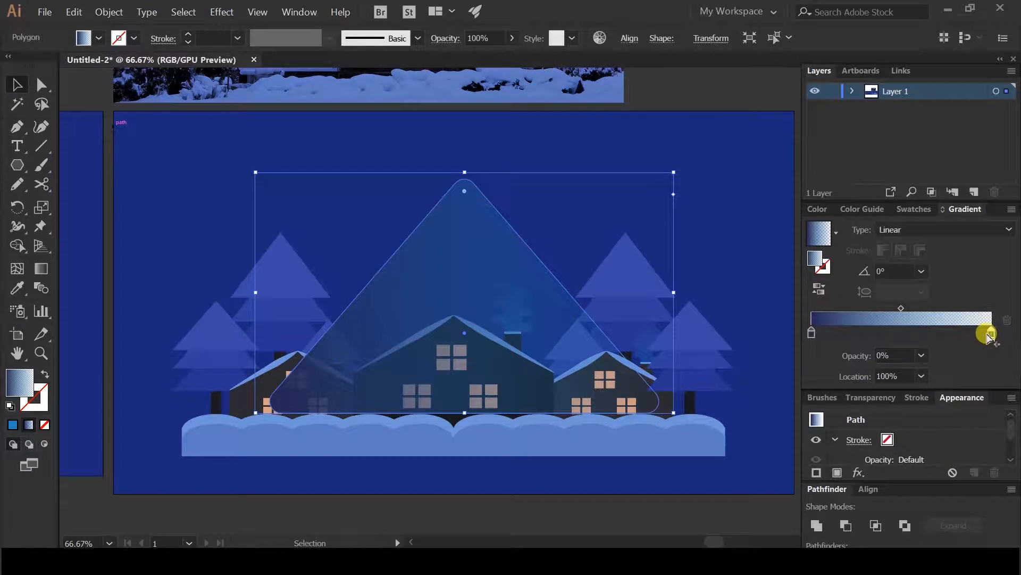
{"action": "double_click", "coordinate": [992, 334]}
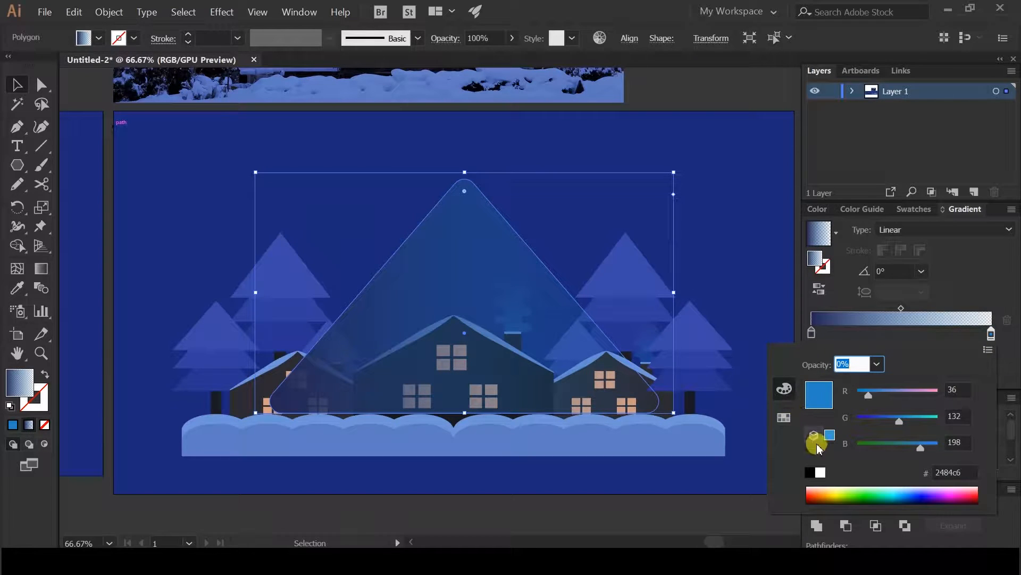
{"action": "left_click", "coordinate": [819, 473]}
{"action": "left_click", "coordinate": [809, 472]}
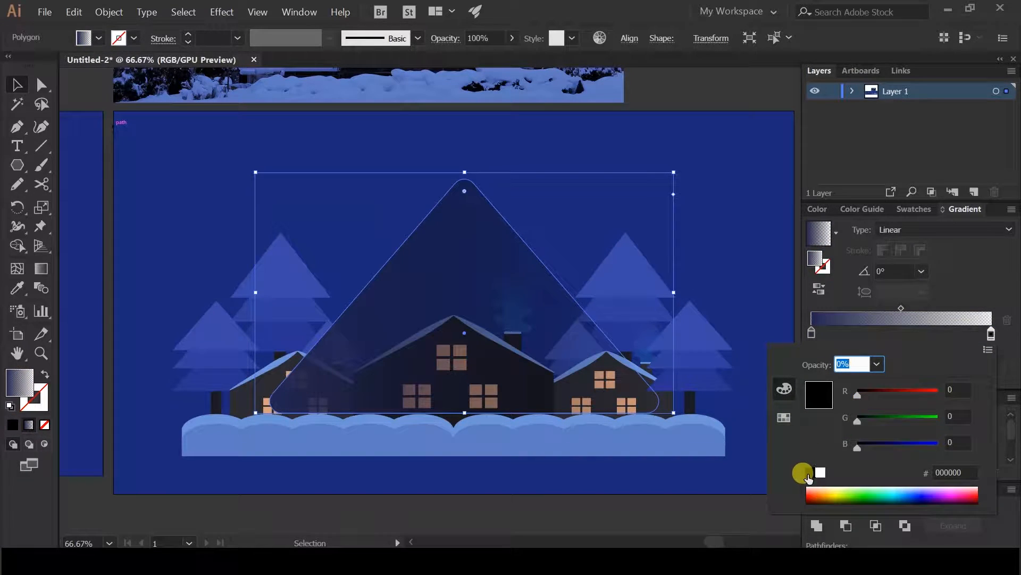
{"action": "left_click", "coordinate": [950, 285]}
{"action": "left_click", "coordinate": [812, 334]}
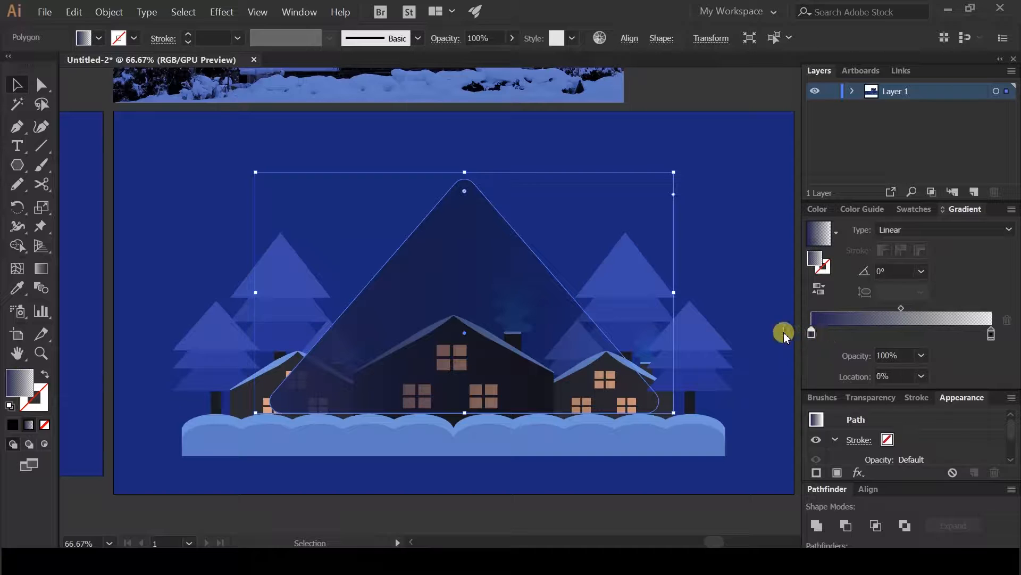
{"action": "left_click", "coordinate": [992, 335]}
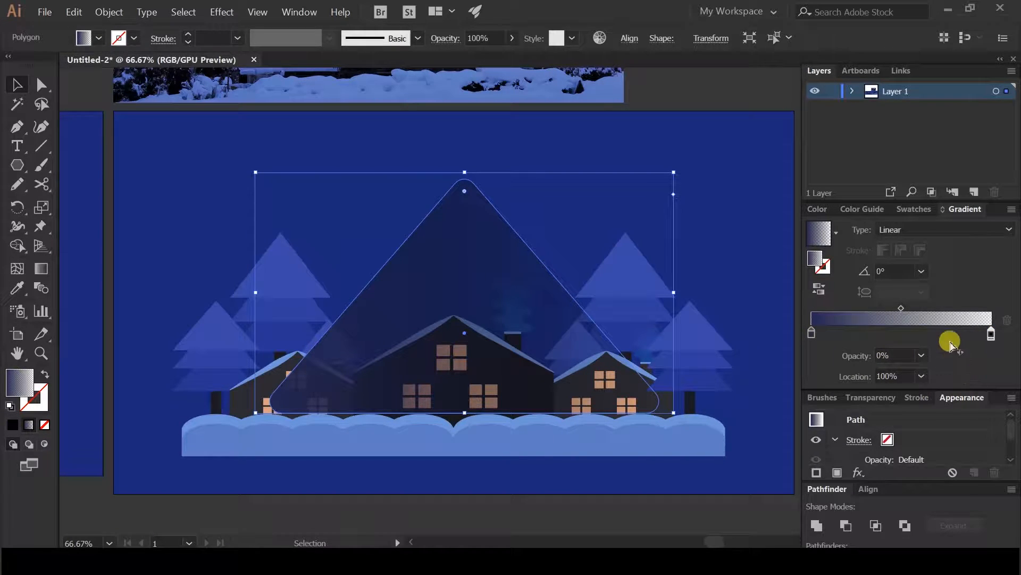
{"action": "left_click", "coordinate": [490, 141]}
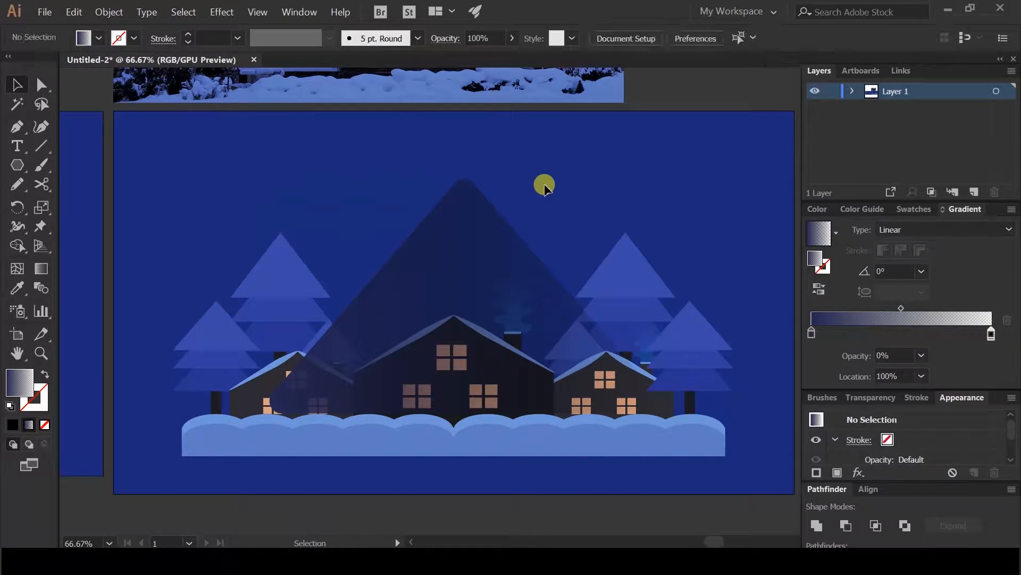
Arrange the mountain behind all houses and trees but in front of the blue background.
{"action": "left_click", "coordinate": [495, 234]}
{"action": "right_click", "coordinate": [495, 236]}
{"action": "mouse_move", "coordinate": [577, 415]}
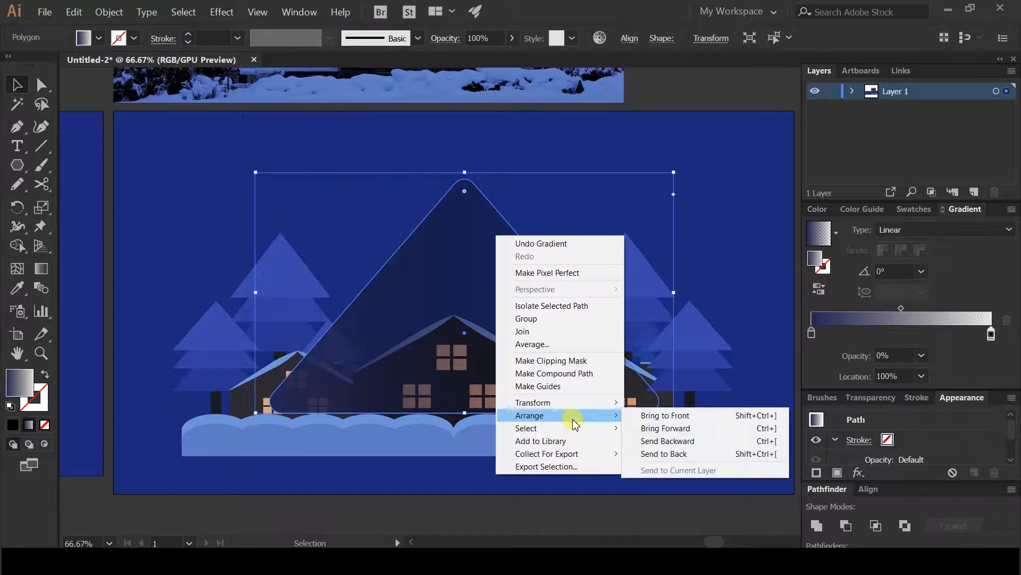
{"action": "left_click", "coordinate": [673, 453]}
{"action": "key", "text": "ctrl"}
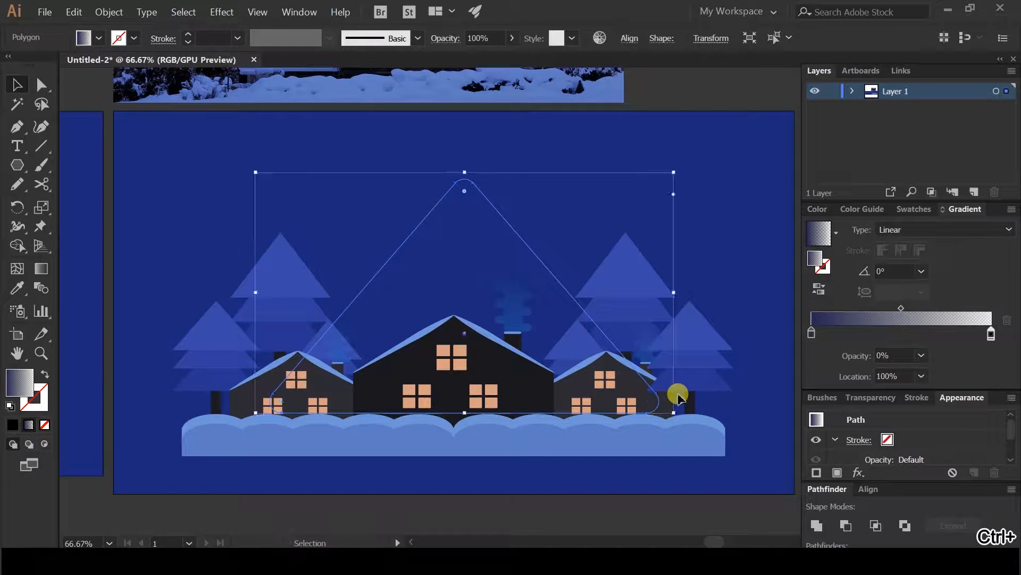
{"action": "left_click", "coordinate": [717, 177]}
Reduce the mountain's corner rounding slightly for a sharper peak.
{"action": "scroll", "coordinate": [371, 322], "scroll_direction": "up", "scroll_amount": 1}
{"action": "left_click_drag", "start_coordinate": [460, 253], "coordinate": [317, 279]}
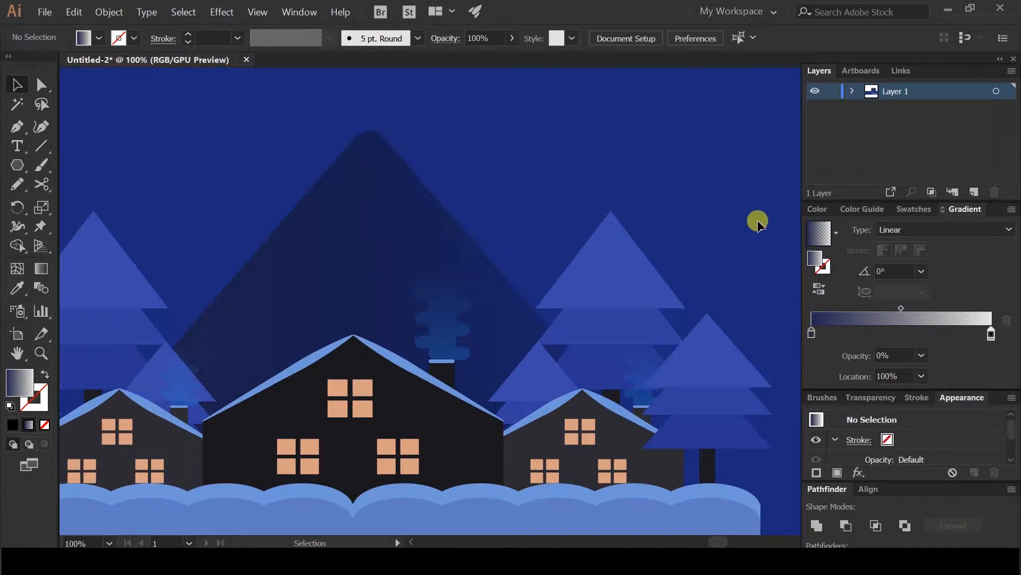
{"action": "left_click", "coordinate": [424, 194]}
{"action": "left_click_drag", "start_coordinate": [369, 151], "coordinate": [372, 137]}
{"action": "left_click", "coordinate": [411, 102]}
{"action": "left_click", "coordinate": [393, 161]}
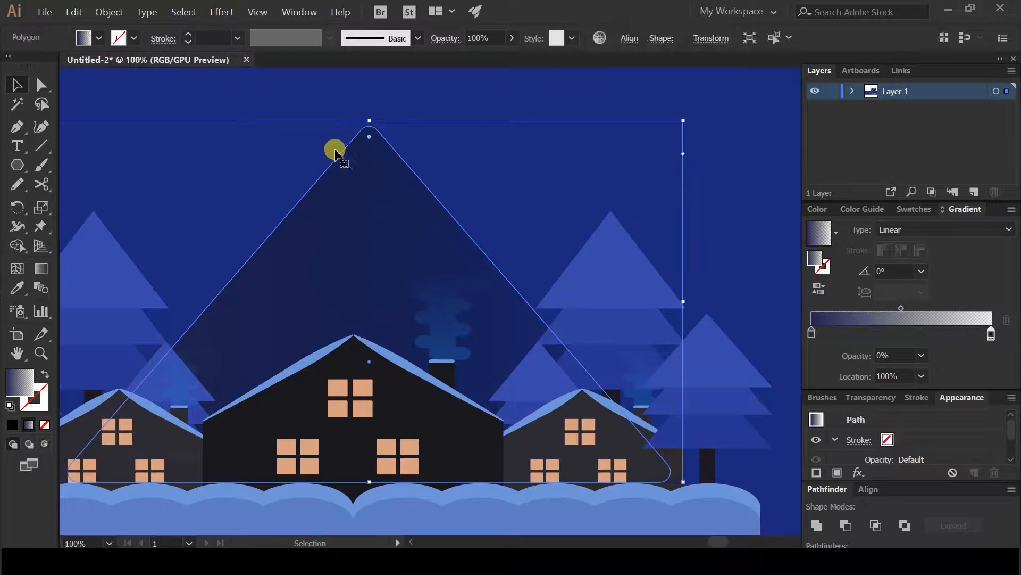
Add a stroke to the mountain and copy the light blue snow outline style from the main house's roof with the Eyedropper.
{"action": "left_click", "coordinate": [188, 34]}
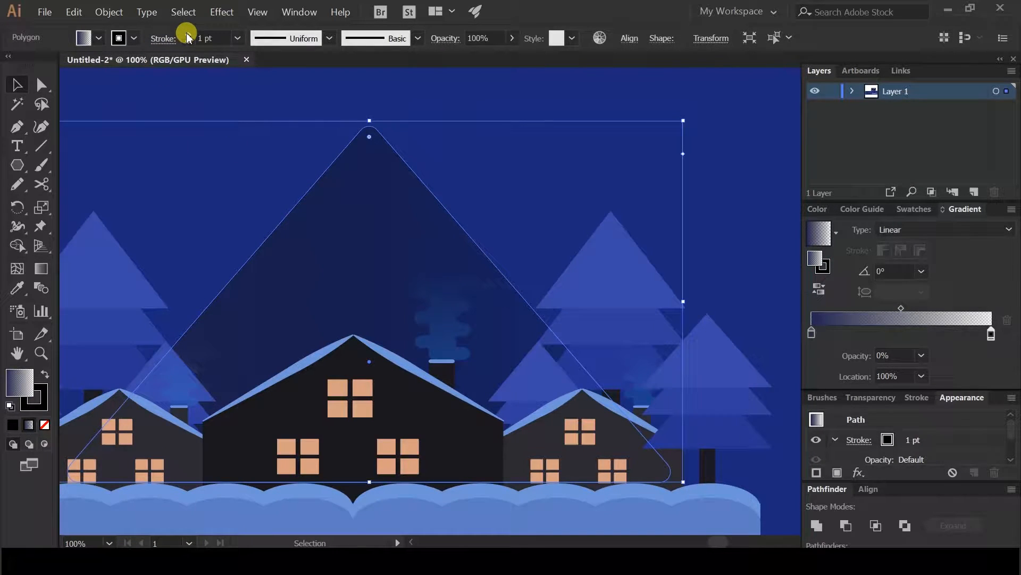
{"action": "left_click", "coordinate": [38, 403]}
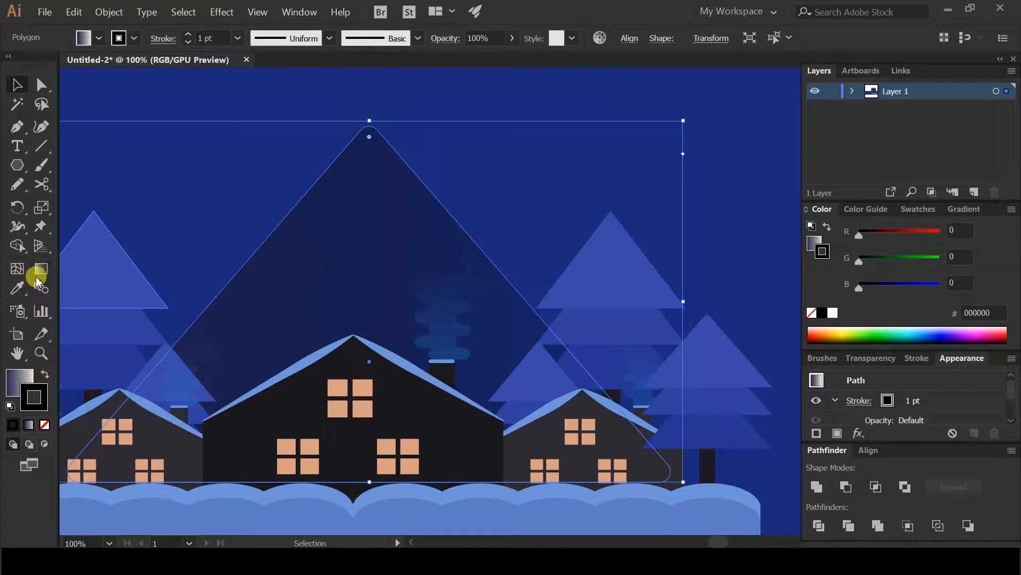
{"action": "left_click", "coordinate": [19, 291]}
{"action": "left_click", "coordinate": [254, 354]}
{"action": "left_click", "coordinate": [294, 367]}
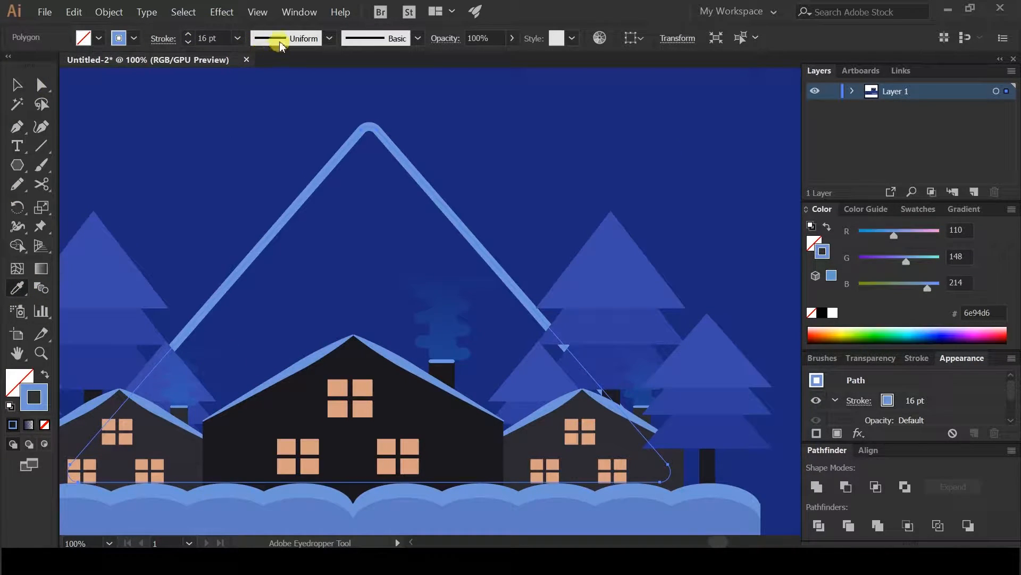
Set the mountain outline's stroke weight to 8 pt and undo the accidental sampling of the background colour.
{"action": "left_click", "coordinate": [238, 40]}
{"action": "left_click", "coordinate": [258, 237]}
{"action": "left_click", "coordinate": [212, 194]}
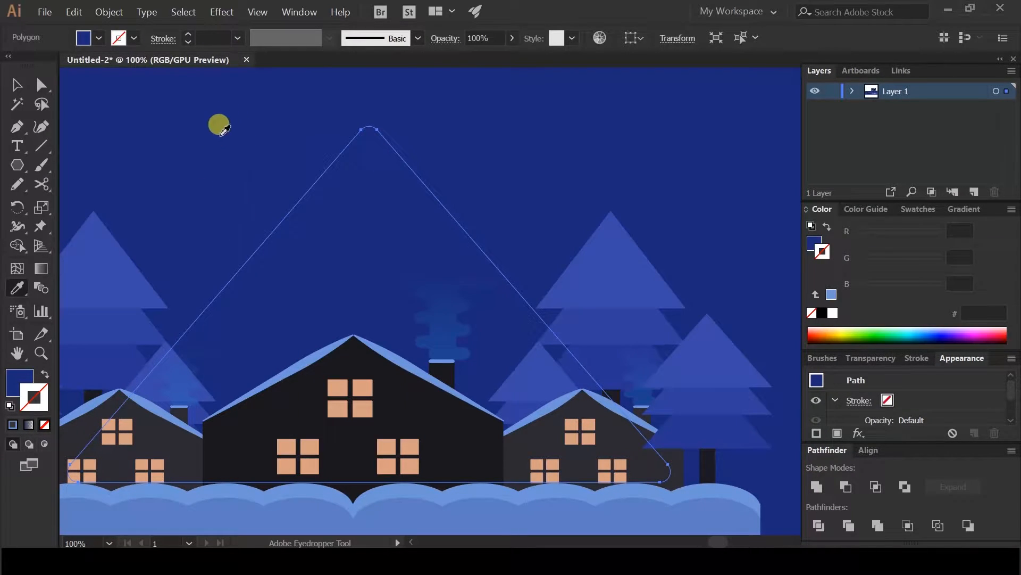
{"action": "key", "text": "ctrl+z"}
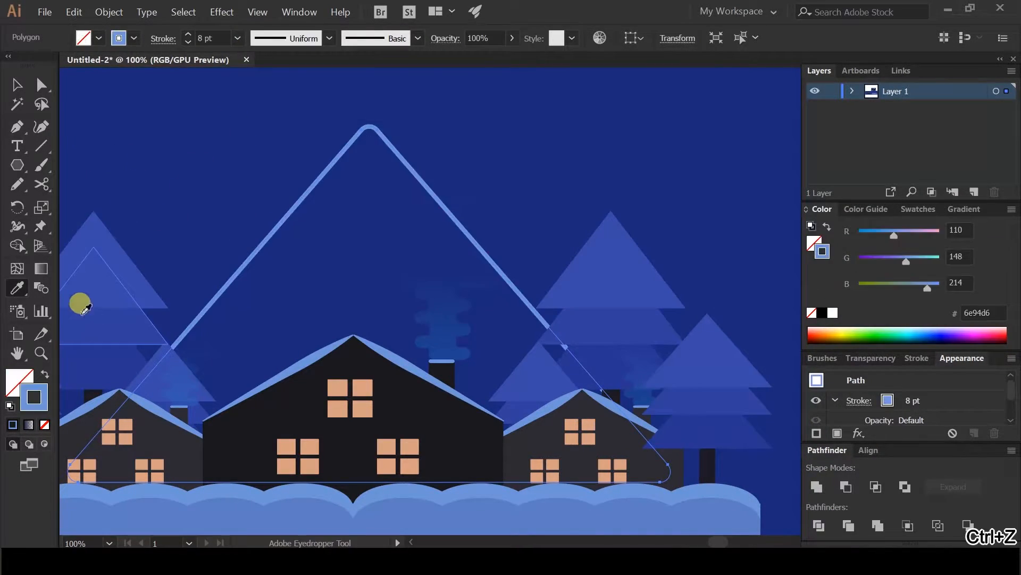
{"action": "left_click", "coordinate": [12, 84]}
{"action": "left_click", "coordinate": [195, 91]}
{"action": "scroll", "coordinate": [195, 93], "scroll_direction": "down", "scroll_amount": 2}
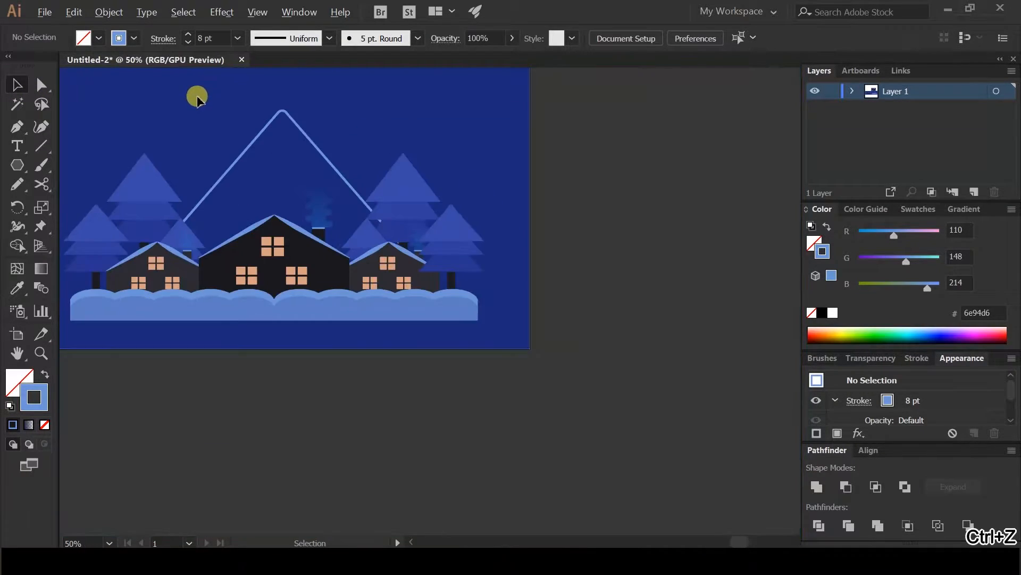
{"action": "scroll", "coordinate": [201, 130], "scroll_direction": "up", "scroll_amount": 2}
{"action": "left_click_drag", "start_coordinate": [205, 136], "coordinate": [291, 158]}
Restore the dark fading gradient fill inside the outlined mountain.
{"action": "left_click", "coordinate": [361, 181]}
{"action": "left_click", "coordinate": [20, 383]}
{"action": "left_click", "coordinate": [29, 424]}
{"action": "left_click", "coordinate": [194, 91]}
{"action": "scroll", "coordinate": [213, 95], "scroll_direction": "down", "scroll_amount": 2}
{"action": "scroll", "coordinate": [340, 202], "scroll_direction": "up", "scroll_amount": 2}
Lower the mountain's opacity to 60%.
{"action": "left_click", "coordinate": [341, 202]}
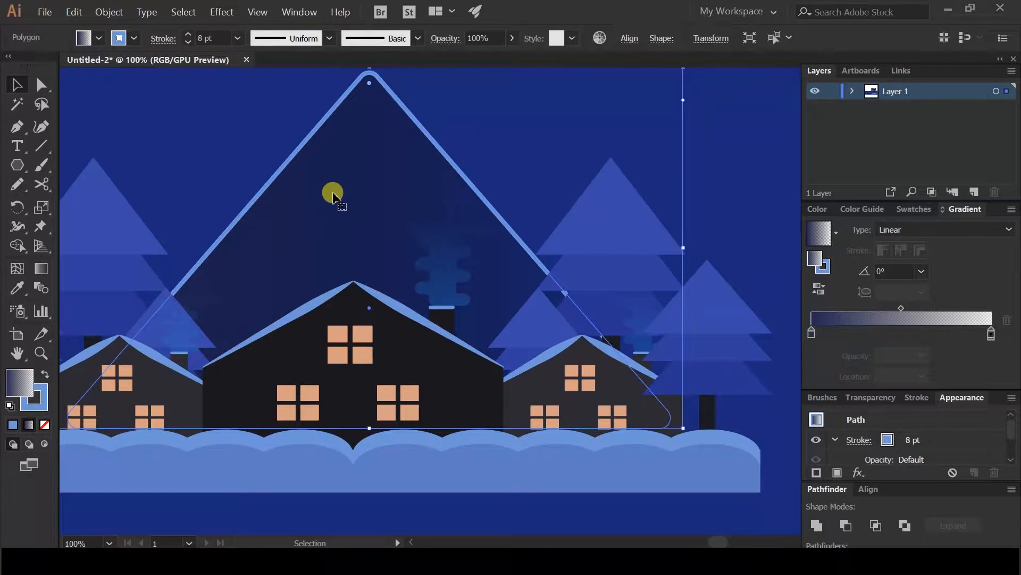
{"action": "left_click", "coordinate": [511, 39]}
{"action": "left_click_drag", "start_coordinate": [498, 61], "coordinate": [494, 61]}
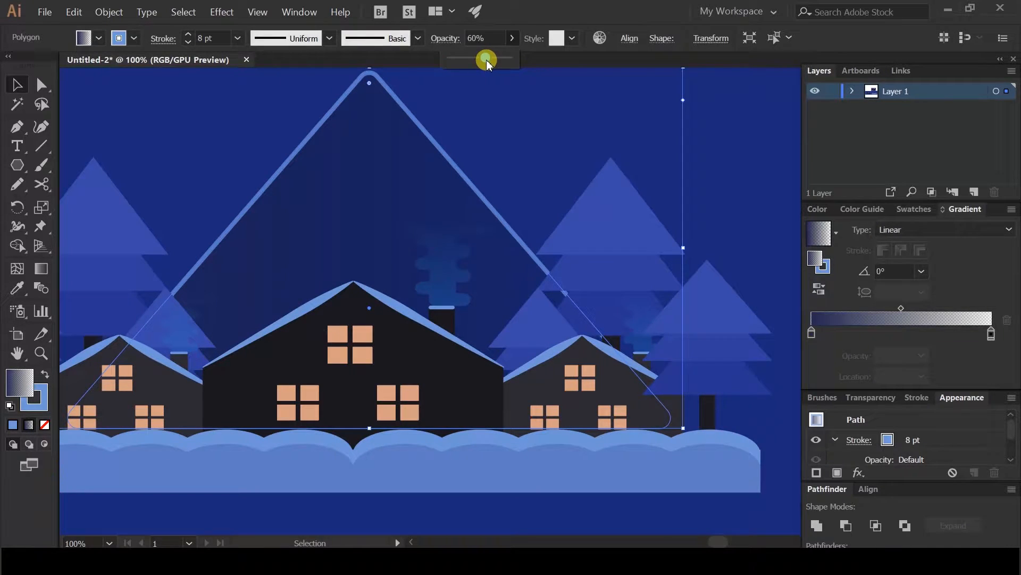
{"action": "left_click", "coordinate": [514, 113]}
Increase the mountain's corner rounding for a broader, softer peak.
{"action": "scroll", "coordinate": [494, 127], "scroll_direction": "down", "scroll_amount": 2}
{"action": "left_click_drag", "start_coordinate": [468, 110], "coordinate": [469, 247]}
{"action": "left_click", "coordinate": [440, 276]}
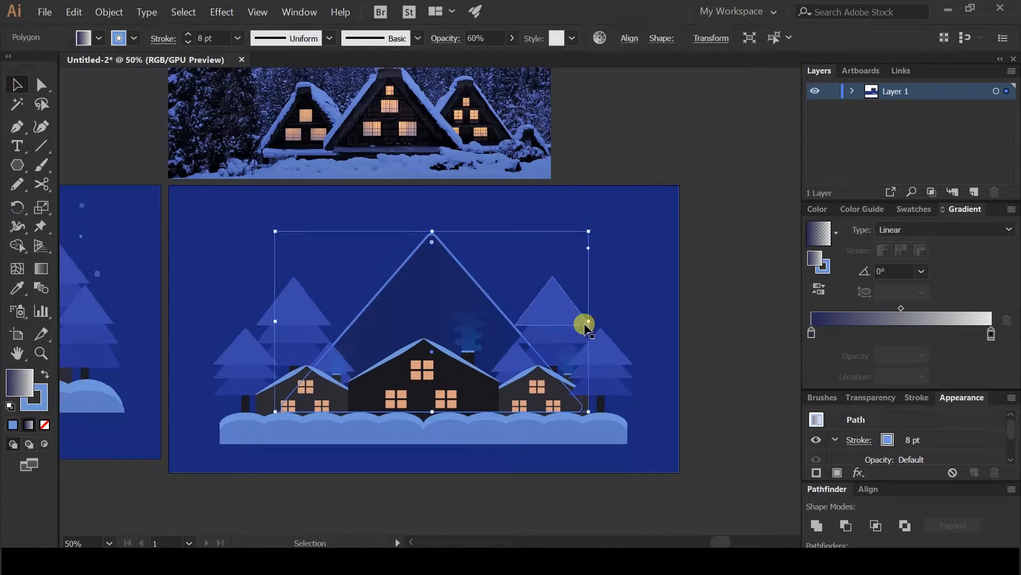
{"action": "left_click_drag", "start_coordinate": [246, 229], "coordinate": [311, 299]}
{"action": "left_click_drag", "start_coordinate": [494, 313], "coordinate": [499, 332]}
{"action": "left_click", "coordinate": [543, 281]}
Widen the mountain slightly for gentler slopes behind the trees.
{"action": "scroll", "coordinate": [514, 311], "scroll_direction": "up", "scroll_amount": 2}
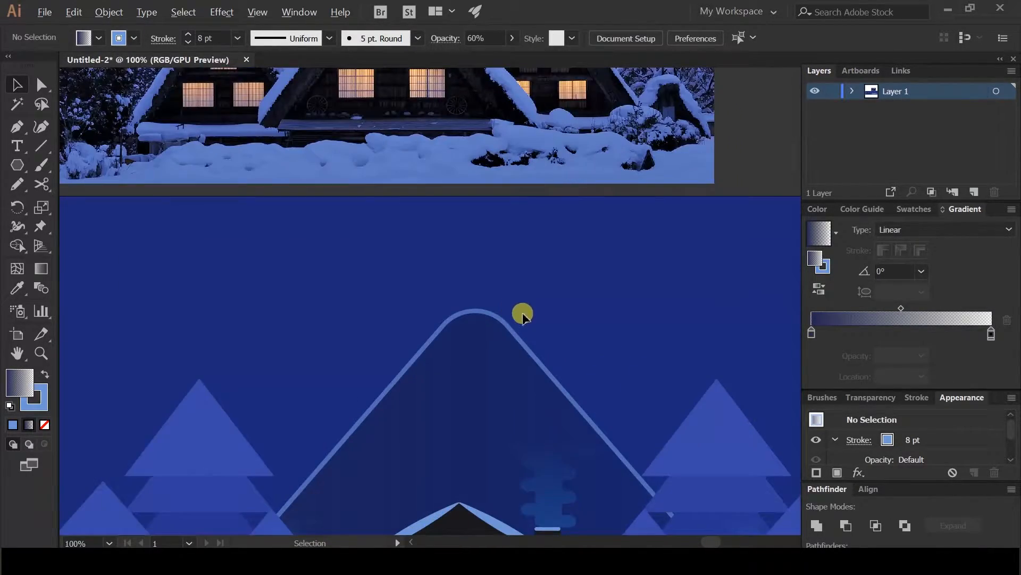
{"action": "scroll", "coordinate": [514, 311], "scroll_direction": "down", "scroll_amount": 2}
{"action": "left_click", "coordinate": [518, 361]}
{"action": "left_click_drag", "start_coordinate": [733, 408], "coordinate": [745, 381]}
{"action": "left_click", "coordinate": [620, 189]}
{"action": "scroll", "coordinate": [575, 216], "scroll_direction": "down", "scroll_amount": 2}
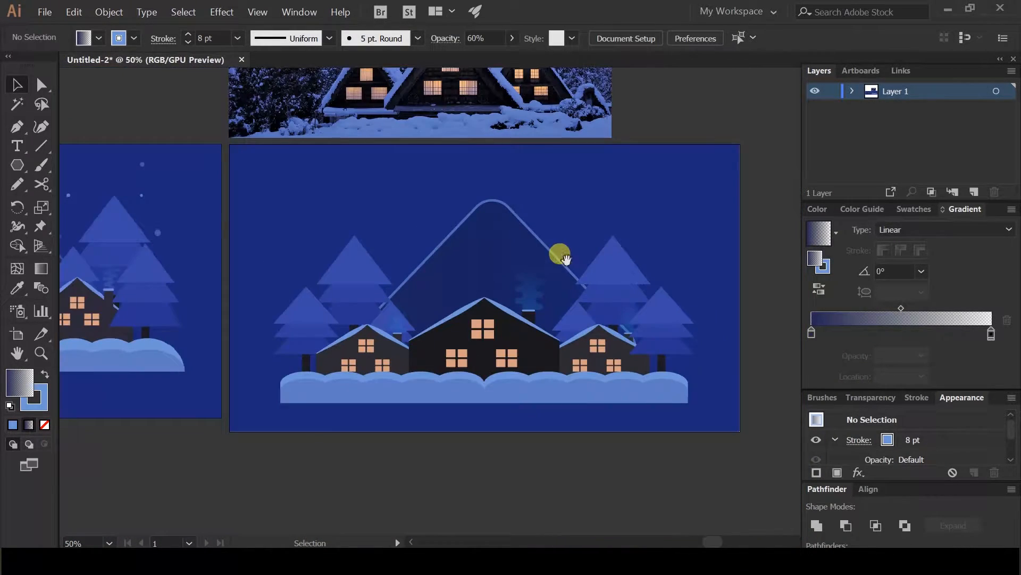
Lower the opacity of the mountain behind the houses to 46%.
{"action": "left_click_drag", "start_coordinate": [565, 259], "coordinate": [526, 263]}
{"action": "left_click", "coordinate": [492, 259]}
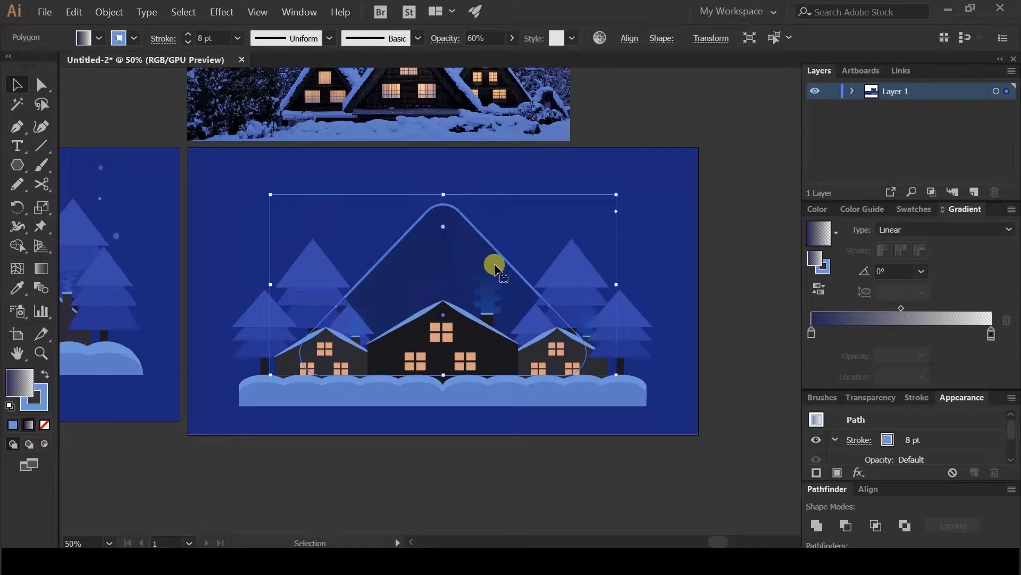
{"action": "left_click", "coordinate": [510, 42]}
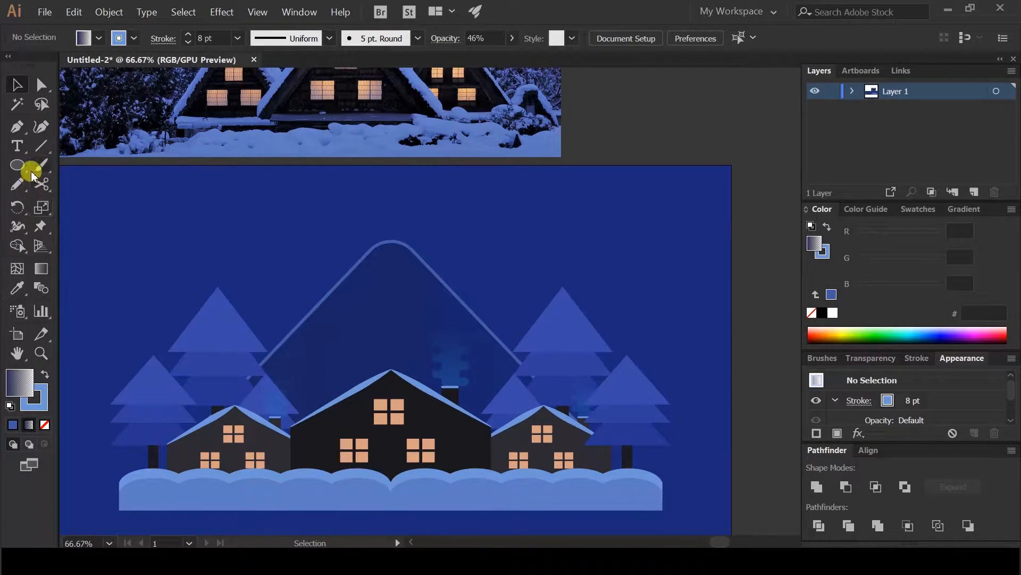
Paint a first small snowflake in the night sky beside the mountain using the Paintbrush with the 15 pt. Round brush and a 1 pt stroke.
{"action": "left_click", "coordinate": [33, 170]}
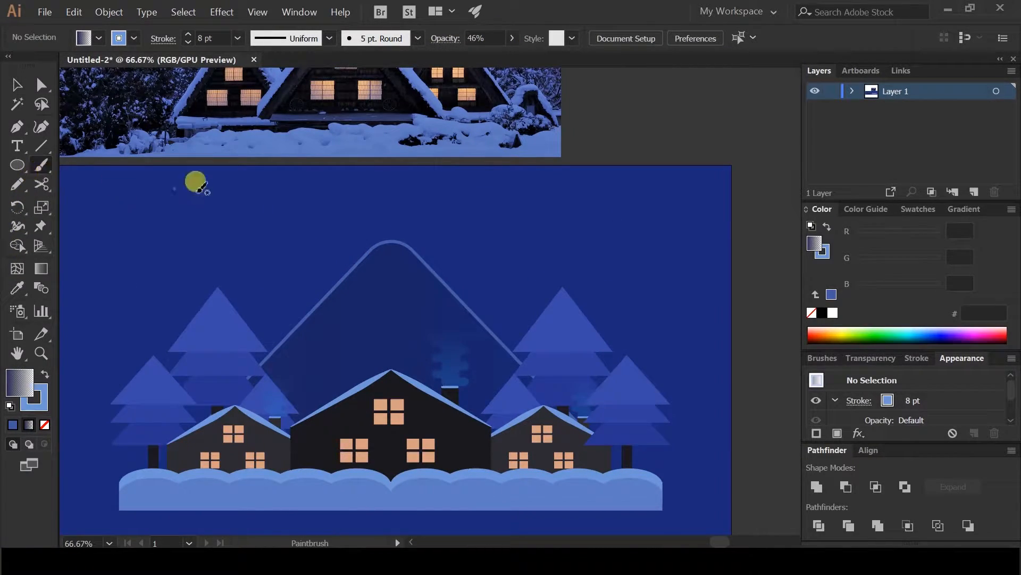
{"action": "double_click", "coordinate": [44, 166]}
{"action": "left_click", "coordinate": [226, 234]}
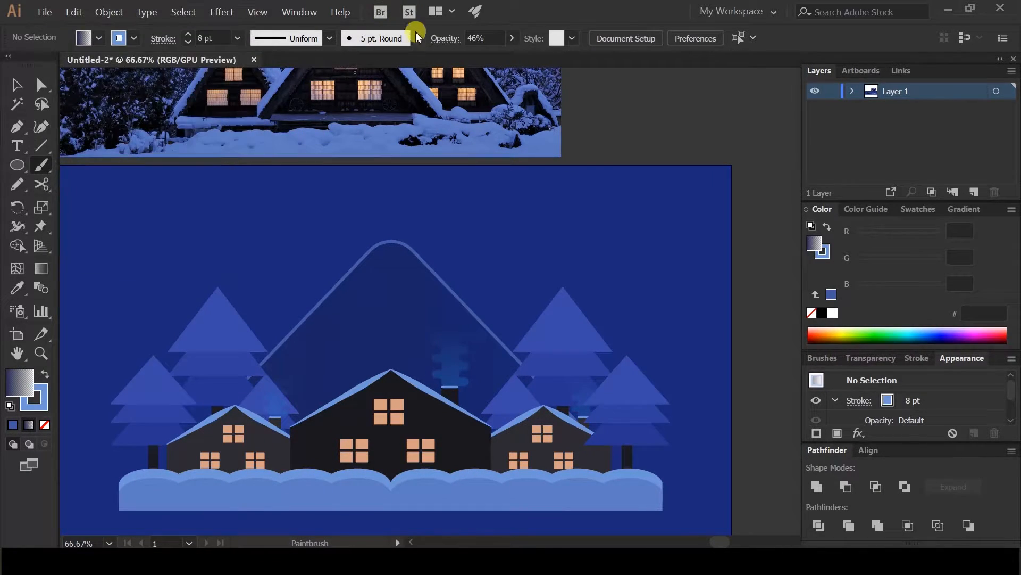
{"action": "left_click", "coordinate": [418, 38]}
{"action": "left_click", "coordinate": [300, 85]}
{"action": "left_click", "coordinate": [726, 252]}
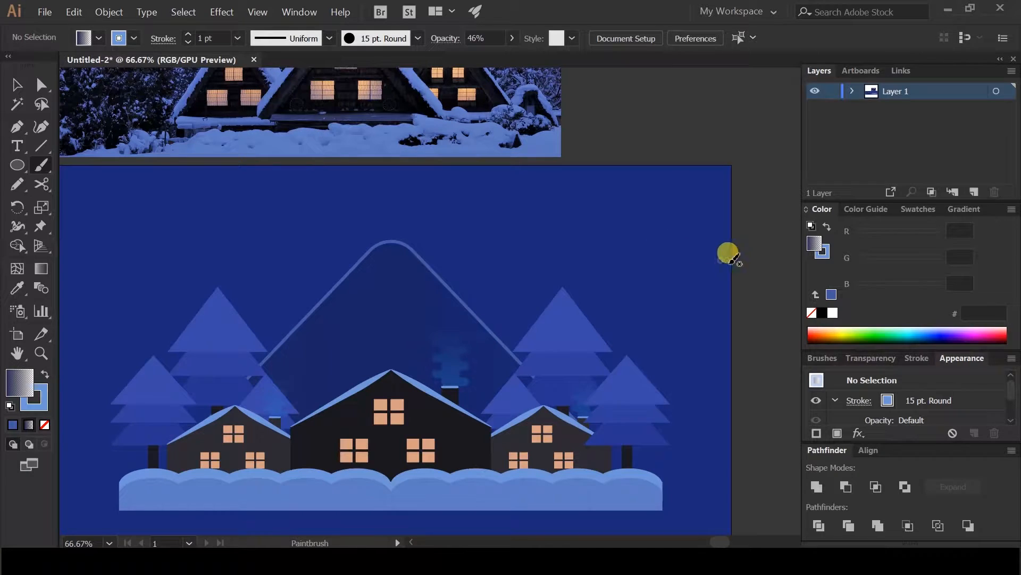
{"action": "left_click", "coordinate": [645, 254]}
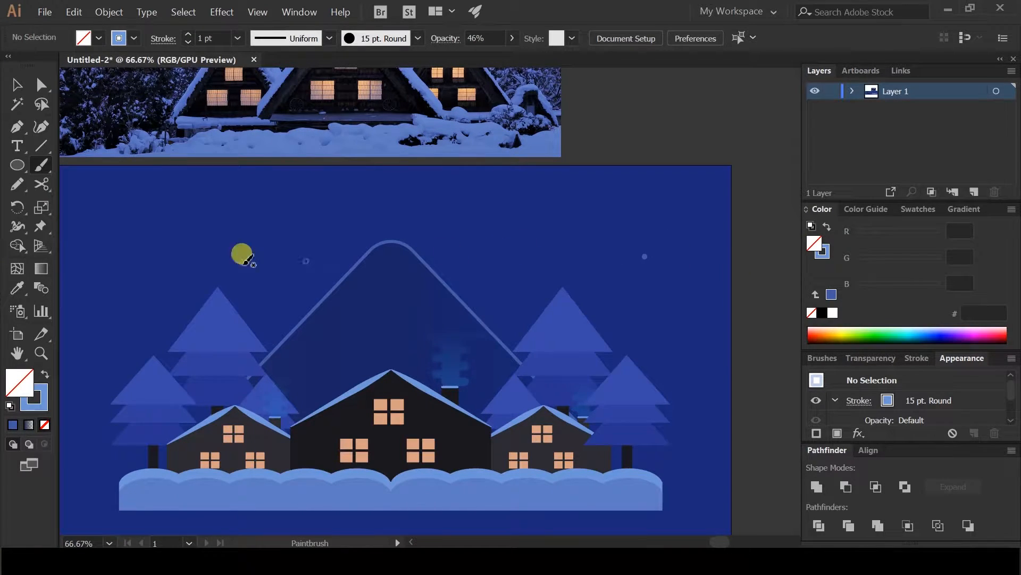
Scatter more small light blue snowflake dots with no fill across the sky around the mountain and above the trees.
{"action": "left_click", "coordinate": [44, 375]}
{"action": "scroll", "coordinate": [631, 245], "scroll_direction": "down", "scroll_amount": 4}
{"action": "scroll", "coordinate": [564, 216], "scroll_direction": "up", "scroll_amount": 3}
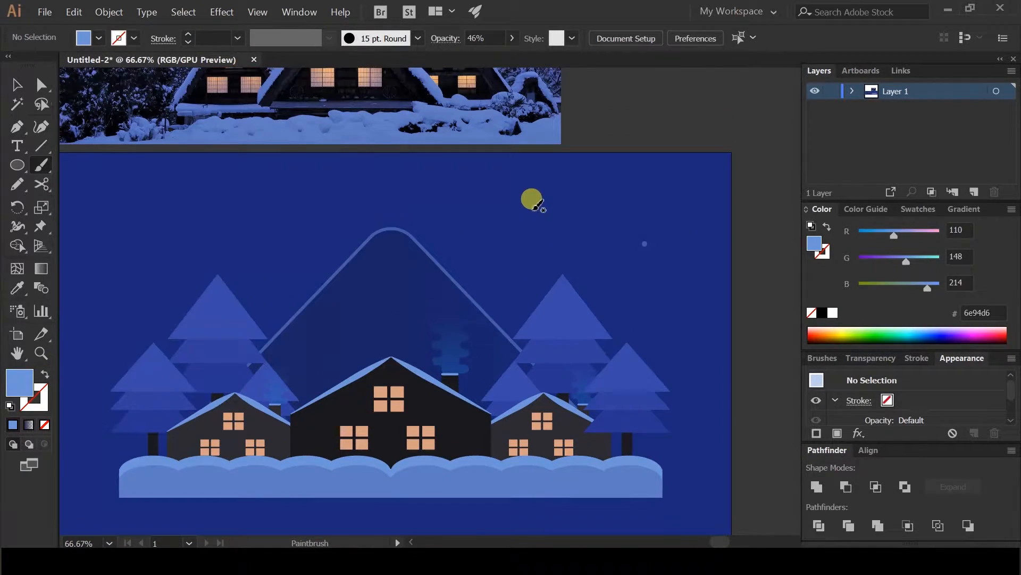
{"action": "left_click", "coordinate": [509, 293]}
{"action": "key", "text": "shift+x"}
{"action": "left_click", "coordinate": [593, 182]}
{"action": "left_click", "coordinate": [458, 193]}
{"action": "left_click", "coordinate": [319, 197]}
{"action": "left_click", "coordinate": [145, 289]}
{"action": "left_click", "coordinate": [223, 245]}
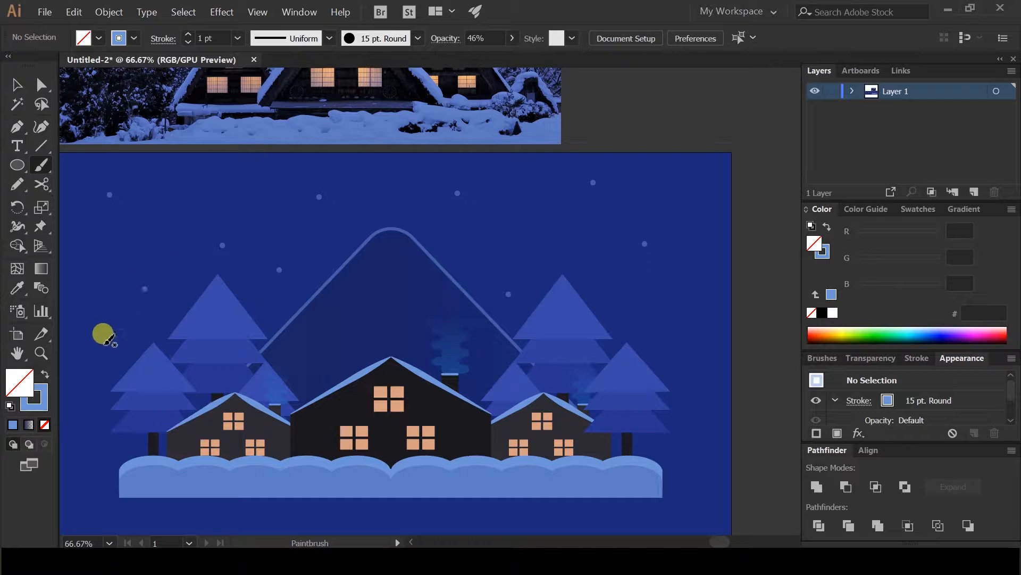
Raise the brush stroke to 2 pt and paint five larger snowflakes spread across the sky.
{"action": "left_click", "coordinate": [189, 34]}
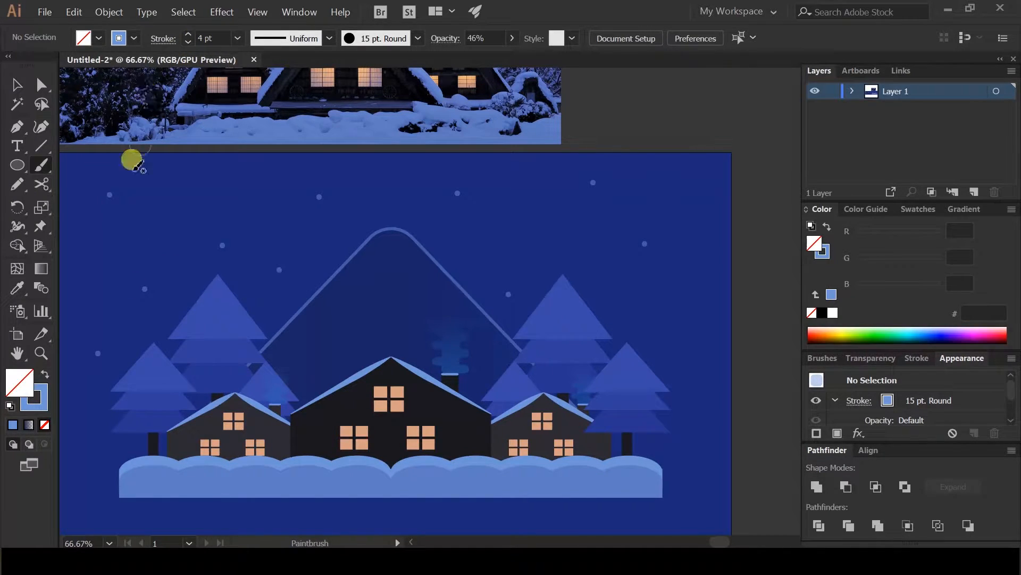
{"action": "left_click", "coordinate": [188, 42]}
{"action": "left_click", "coordinate": [101, 301]}
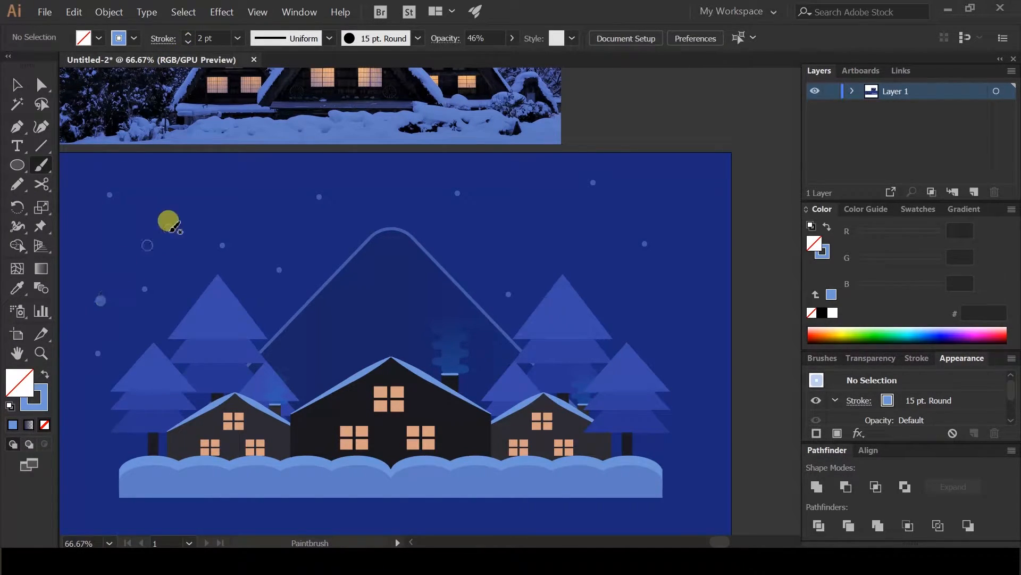
{"action": "left_click", "coordinate": [519, 195]}
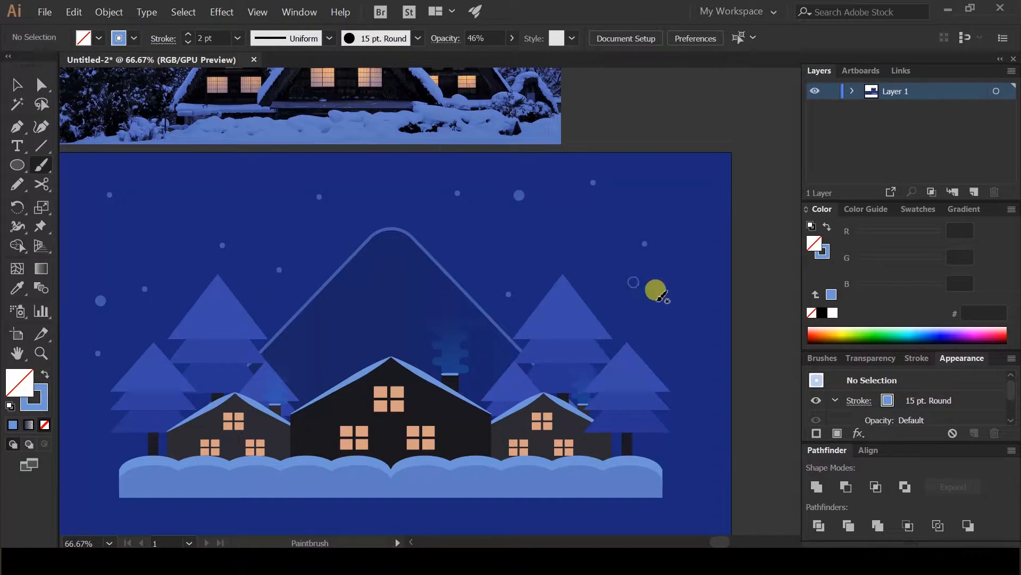
{"action": "left_click", "coordinate": [360, 177]}
{"action": "left_click", "coordinate": [197, 193]}
{"action": "left_click", "coordinate": [673, 331]}
Fill the gaps in the sky with medium-sized snowflakes on both sides of the mountain.
{"action": "left_click", "coordinate": [681, 314]}
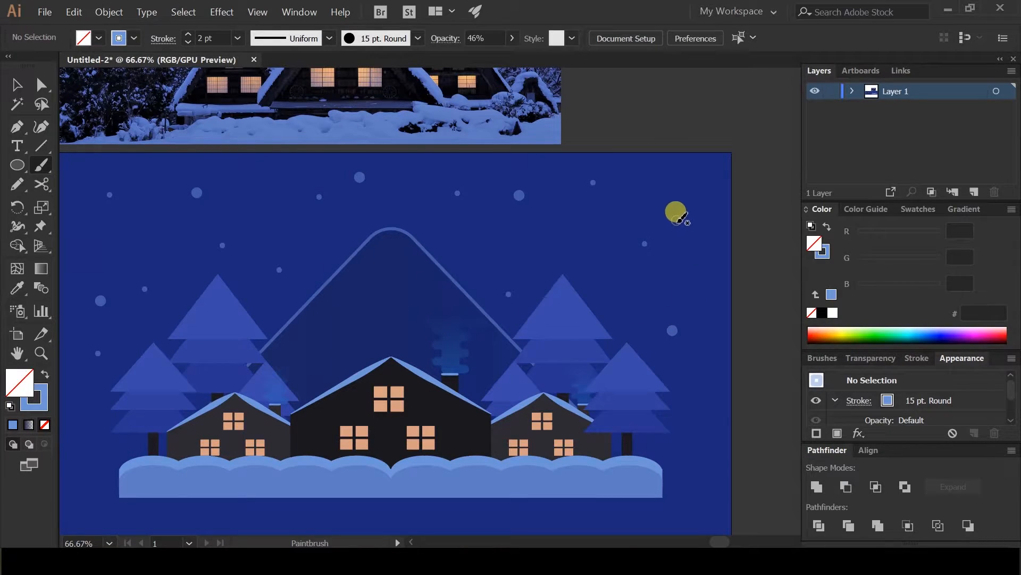
{"action": "left_click", "coordinate": [613, 285]}
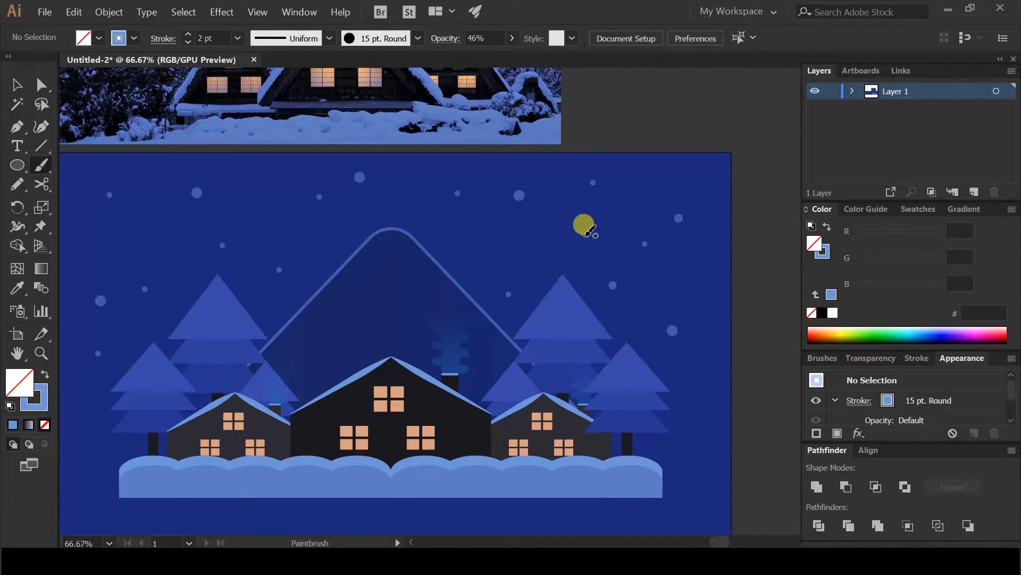
{"action": "left_click", "coordinate": [511, 249]}
{"action": "left_click", "coordinate": [83, 409]}
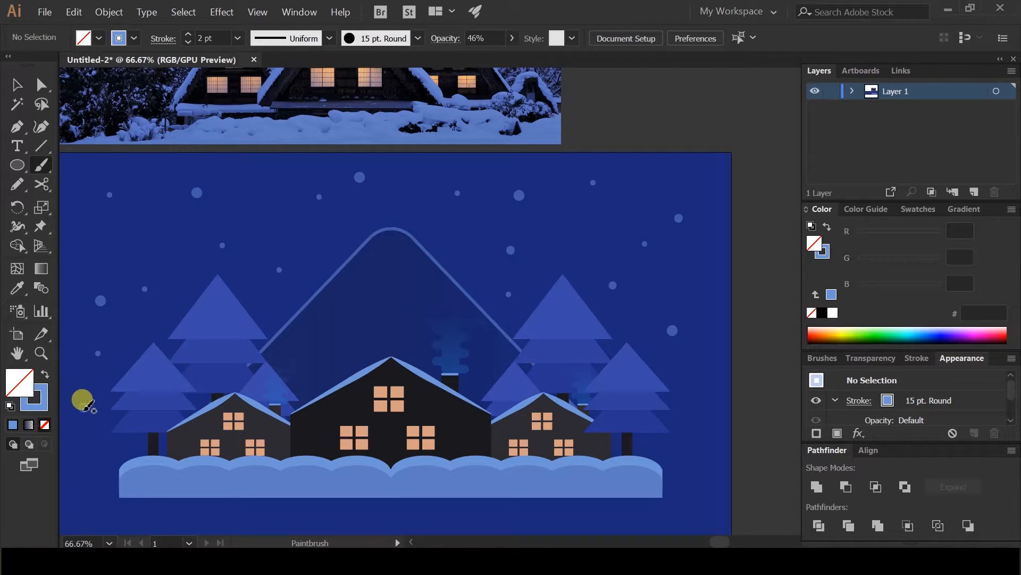
{"action": "left_click", "coordinate": [86, 251]}
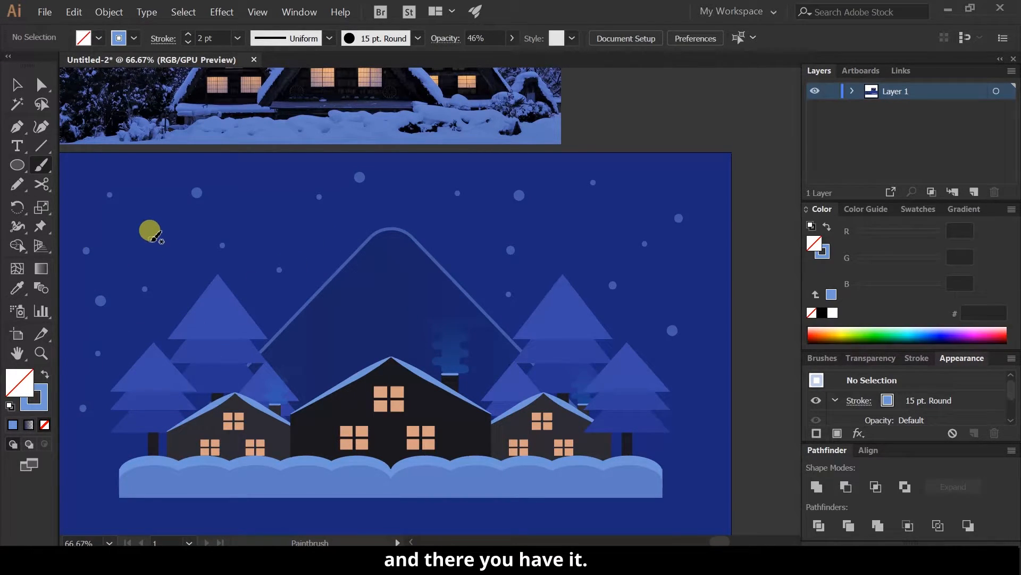
{"action": "left_click", "coordinate": [455, 234]}
Select the five largest snowflakes together and reduce their opacity to 35%.
{"action": "left_click", "coordinate": [17, 84]}
{"action": "left_click", "coordinate": [195, 194]}
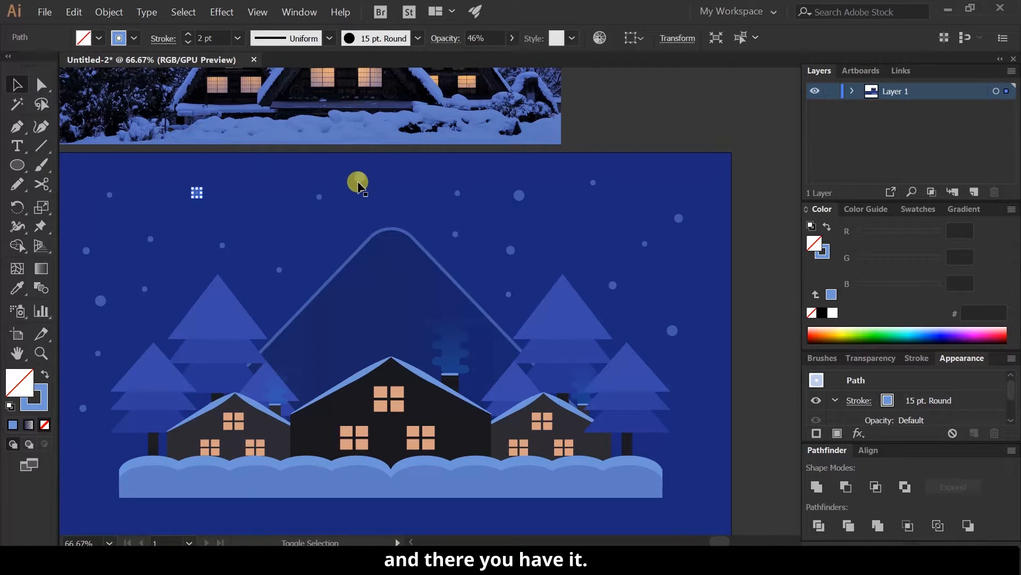
{"action": "left_click", "coordinate": [359, 178], "text": "shift"}
{"action": "left_click", "coordinate": [519, 195], "text": "shift"}
{"action": "left_click", "coordinate": [674, 330], "text": "shift"}
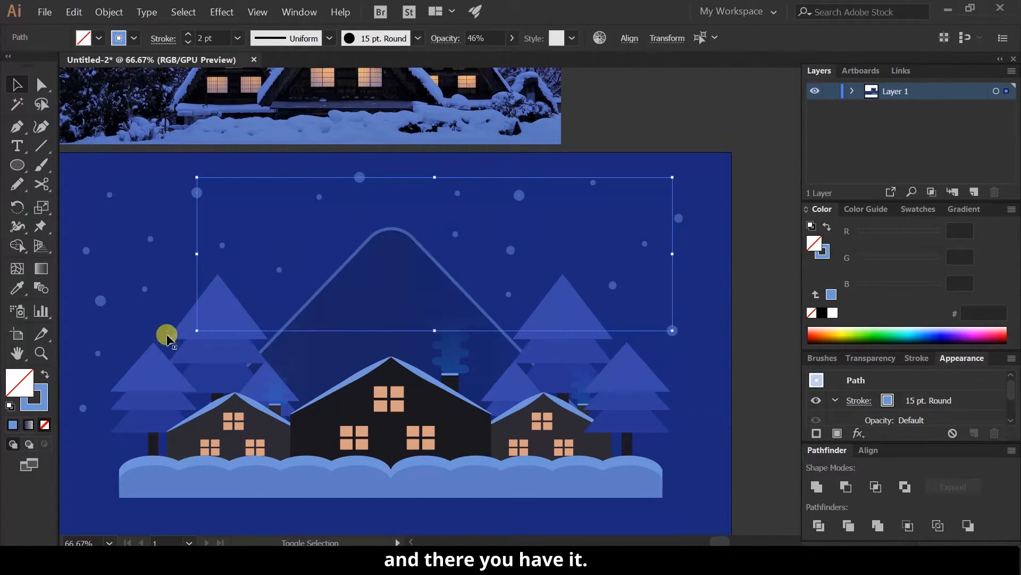
{"action": "left_click", "coordinate": [99, 300], "text": "shift"}
{"action": "left_click", "coordinate": [511, 40]}
{"action": "left_click_drag", "start_coordinate": [477, 57], "coordinate": [470, 57]}
{"action": "left_click", "coordinate": [467, 164]}
{"action": "scroll", "coordinate": [464, 171], "scroll_direction": "down", "scroll_amount": 1}
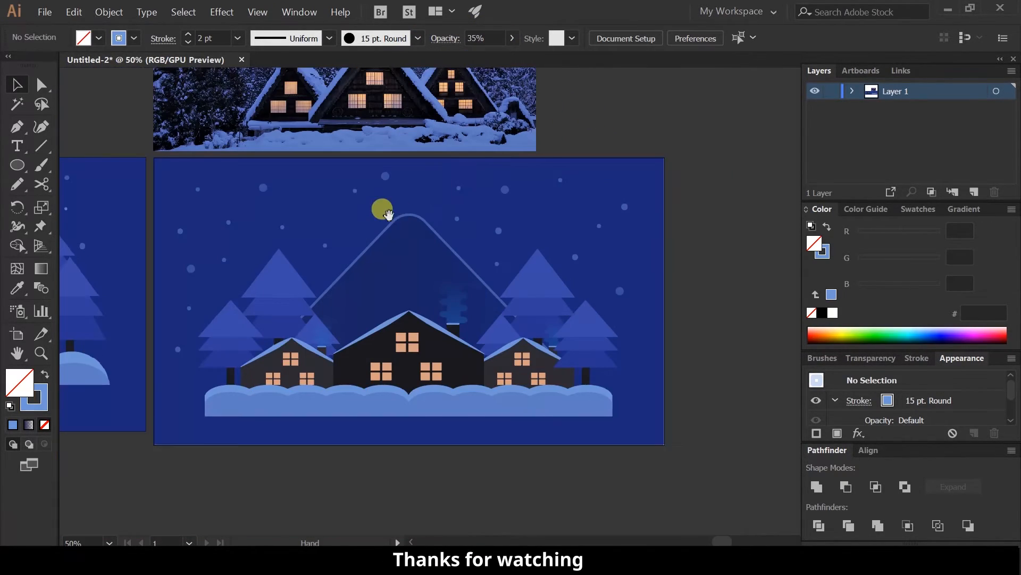
{"action": "scroll", "coordinate": [400, 220], "scroll_direction": "up", "scroll_amount": 1}
{"action": "scroll", "coordinate": [407, 250], "scroll_direction": "up", "scroll_amount": 1}
{"action": "scroll", "coordinate": [414, 239], "scroll_direction": "down", "scroll_amount": 2}
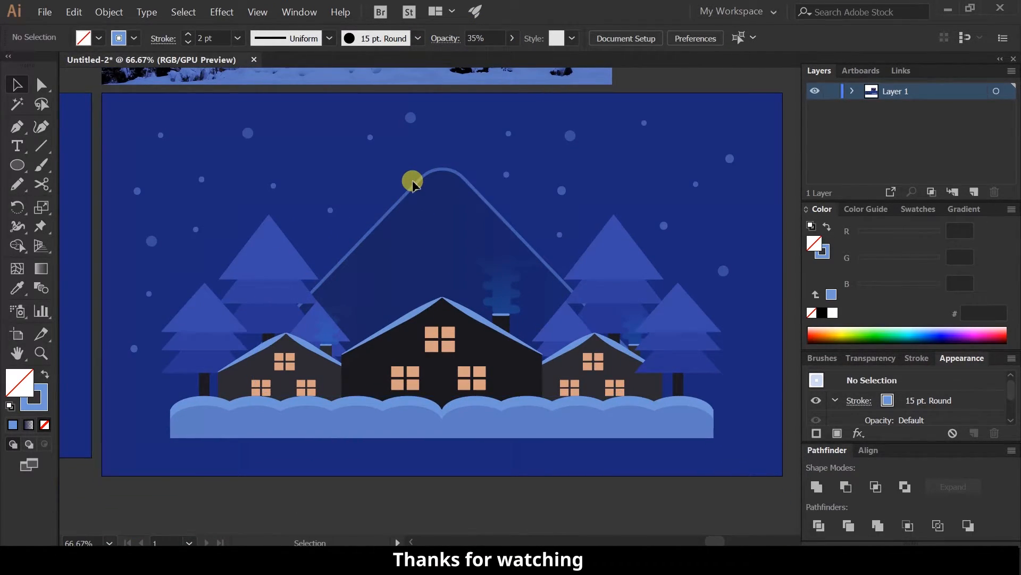